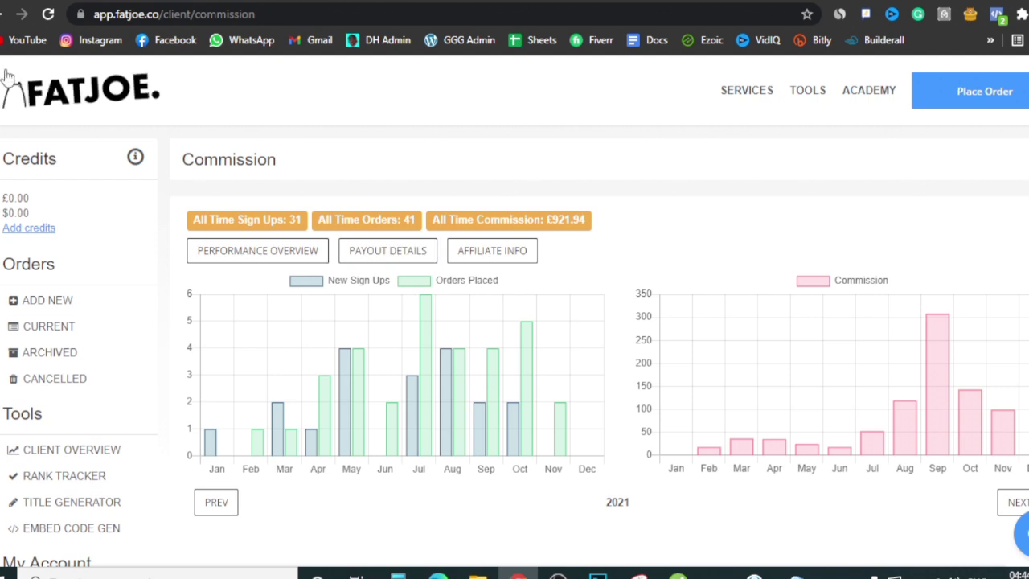
- Reload the FATJOE commission page and look through its sign-up, order and commission charts for 2021
{"action": "left_click", "coordinate": [47, 15]}
{"action": "left_click", "coordinate": [47, 15]}
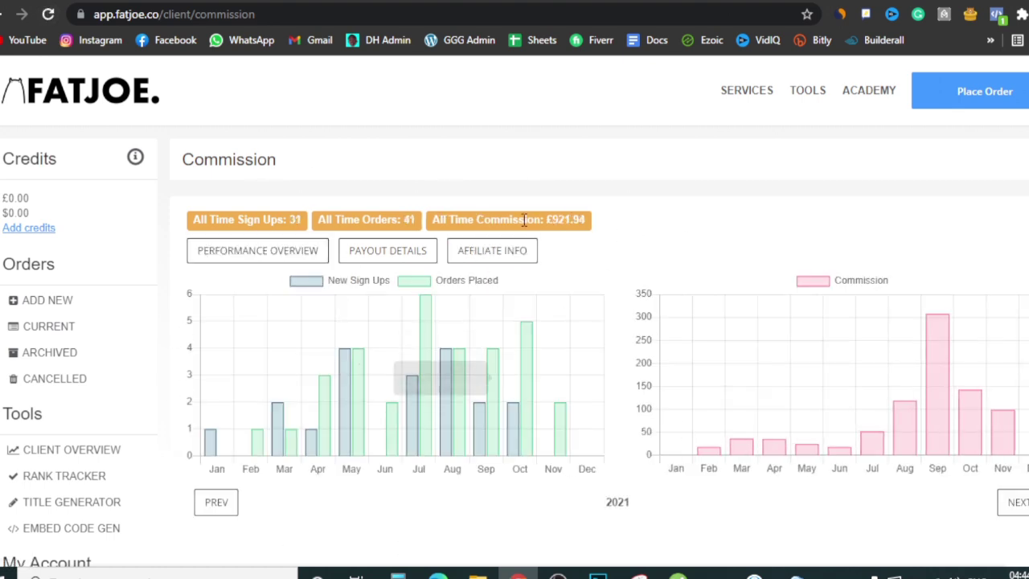
{"action": "scroll", "coordinate": [613, 361], "scroll_direction": "down", "scroll_amount": 2}
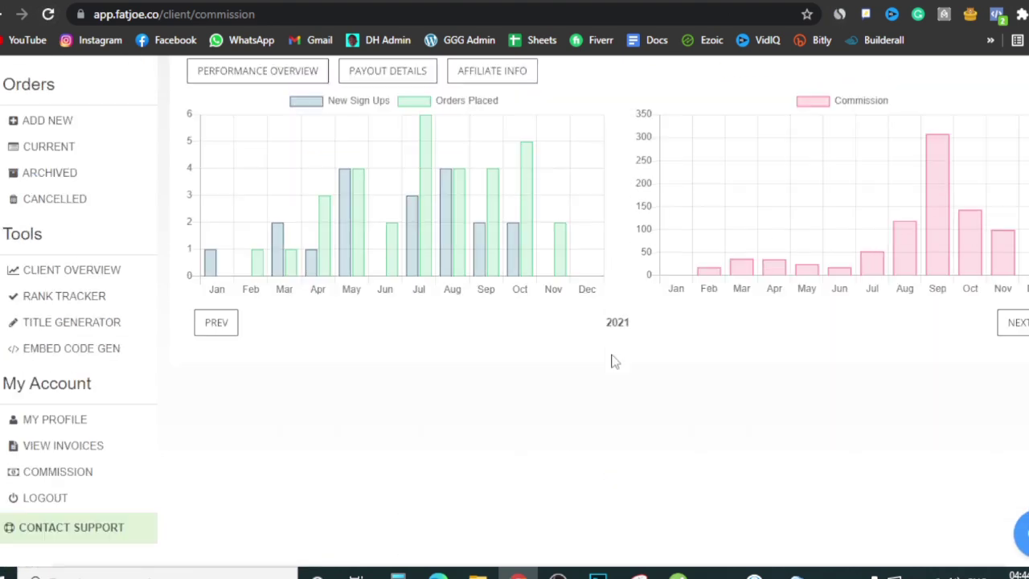
{"action": "scroll", "coordinate": [613, 360], "scroll_direction": "down", "scroll_amount": 2}
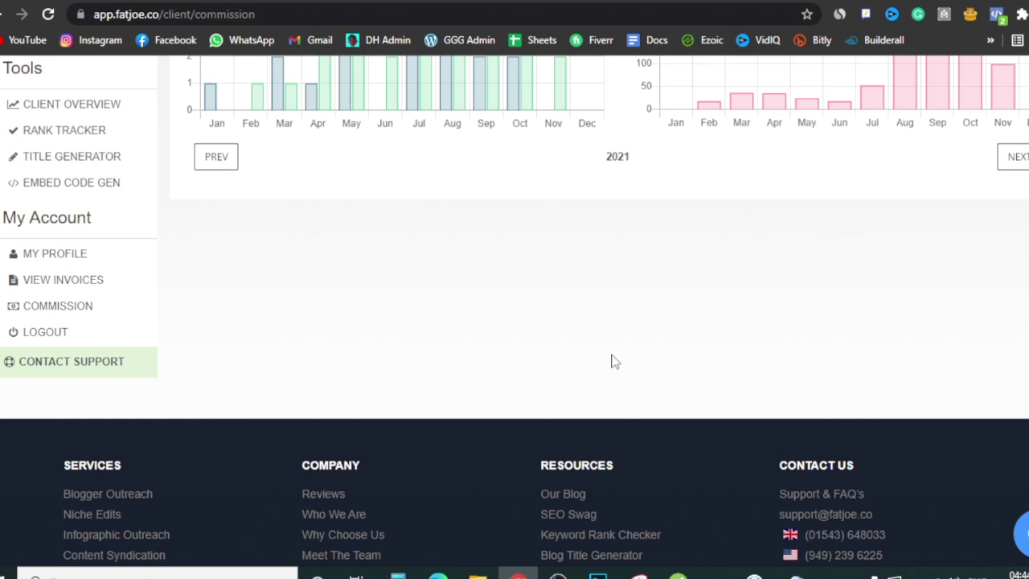
{"action": "scroll", "coordinate": [610, 361], "scroll_direction": "up", "scroll_amount": 4}
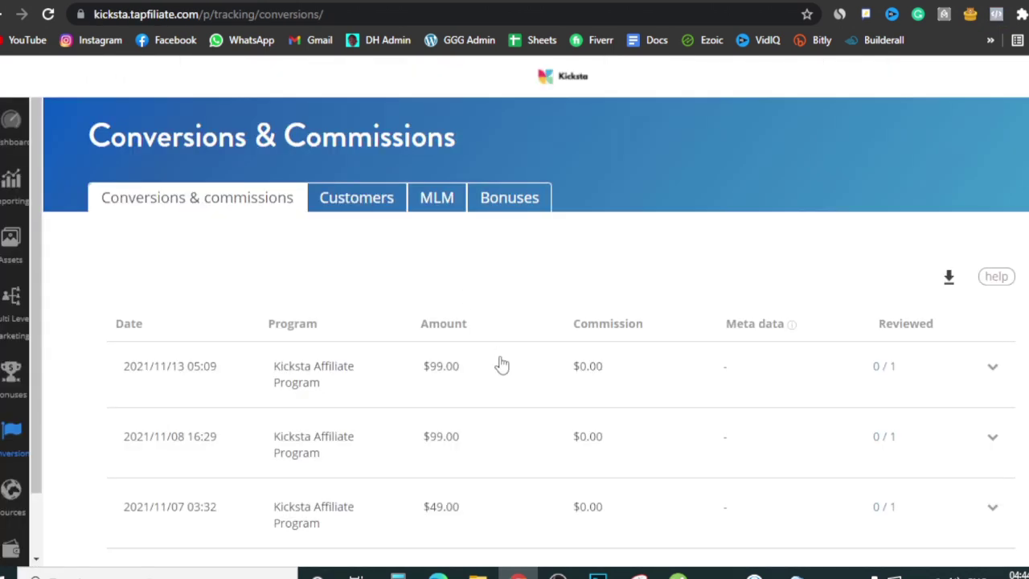
- Review the Kicksta conversions and commissions list through the end of page 1 and on page 2
{"action": "scroll", "coordinate": [604, 366], "scroll_direction": "down", "scroll_amount": 15}
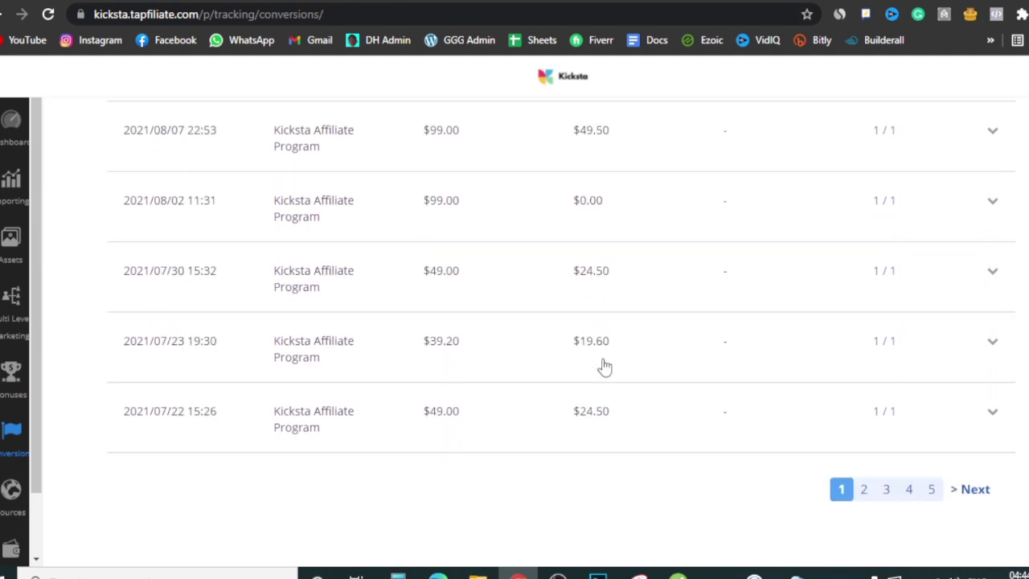
{"action": "left_click", "coordinate": [864, 490]}
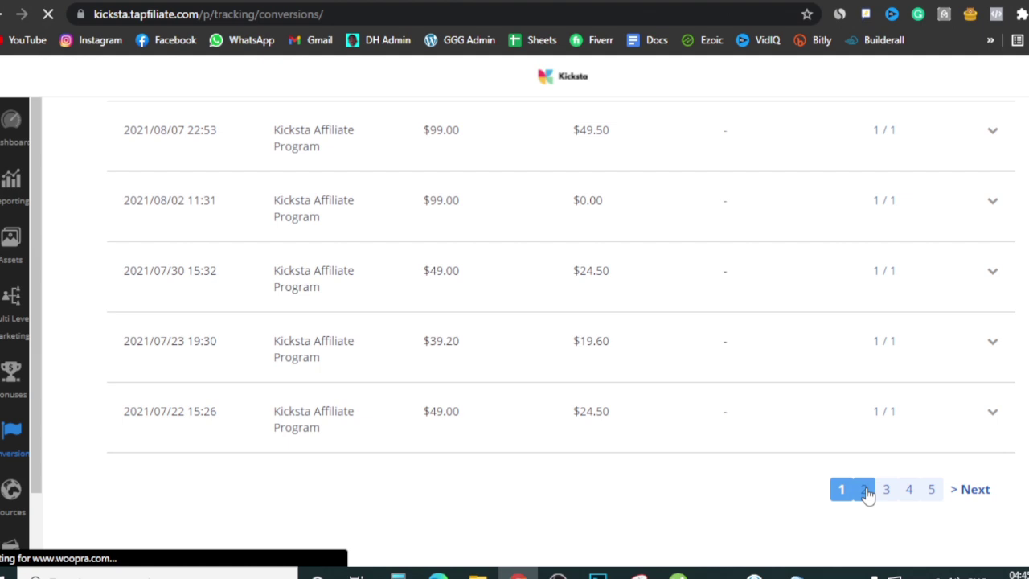
{"action": "scroll", "coordinate": [425, 390], "scroll_direction": "down", "scroll_amount": 20}
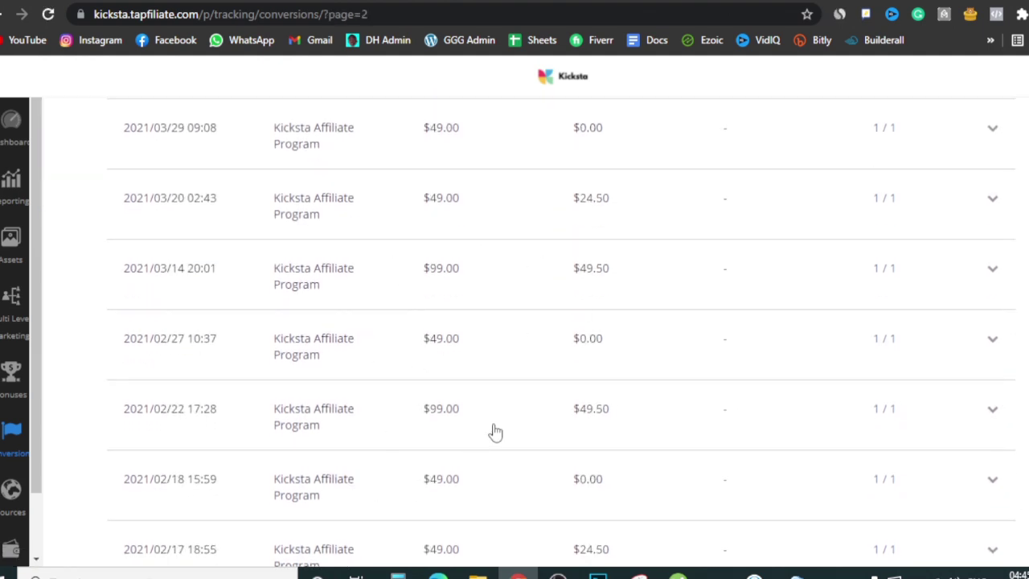
{"action": "scroll", "coordinate": [426, 474], "scroll_direction": "down", "scroll_amount": 5}
{"action": "scroll", "coordinate": [428, 474], "scroll_direction": "up", "scroll_amount": 20}
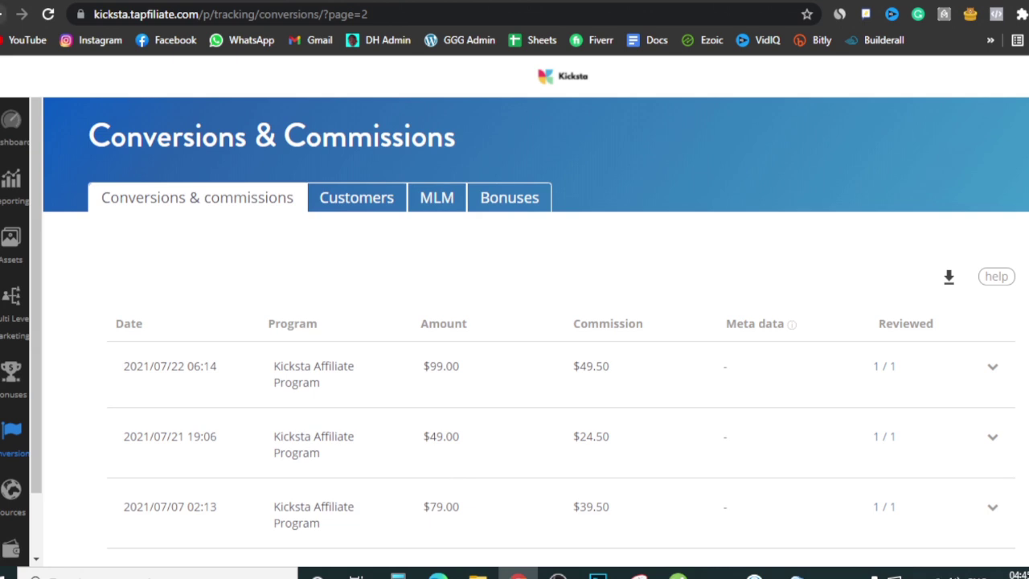
- Return to the FATJOE commission page and highlight the all-time commission amount
{"action": "left_click", "coordinate": [47, 14]}
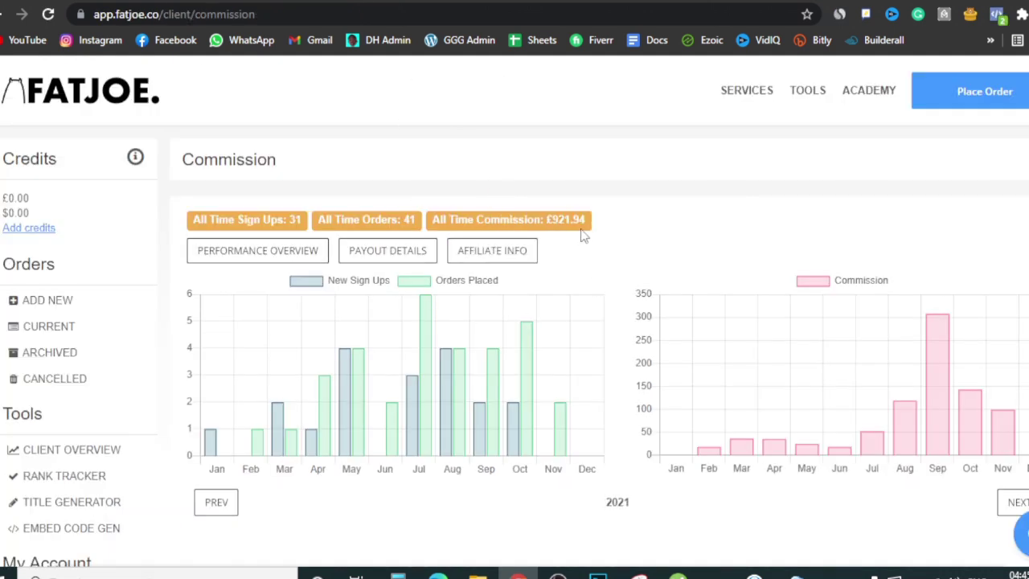
{"action": "left_click_drag", "start_coordinate": [549, 218], "coordinate": [585, 218]}
{"action": "left_click", "coordinate": [580, 219]}
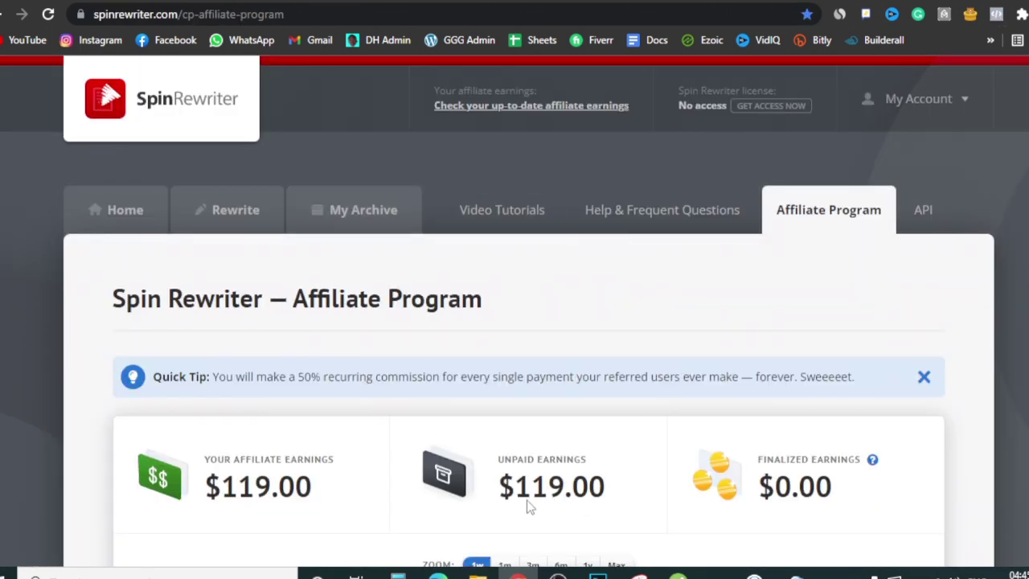
- Examine the Spin Rewriter affiliate program statistics and highlight the affiliate earnings amount
{"action": "scroll", "coordinate": [522, 272], "scroll_direction": "down", "scroll_amount": 4}
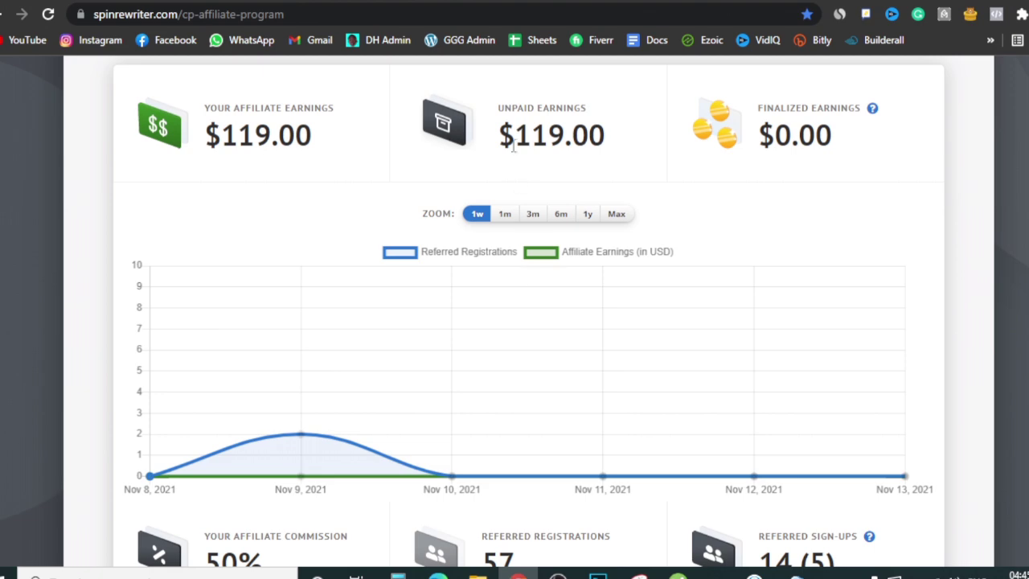
{"action": "left_click_drag", "start_coordinate": [206, 136], "coordinate": [312, 135]}
{"action": "left_click", "coordinate": [309, 133]}
{"action": "scroll", "coordinate": [309, 130], "scroll_direction": "up", "scroll_amount": 4}
- Go back past the Kicksta and FATJOE pages to the YouTube channel's home page and view its beginning
{"action": "key", "text": "ctrl+Tab"}
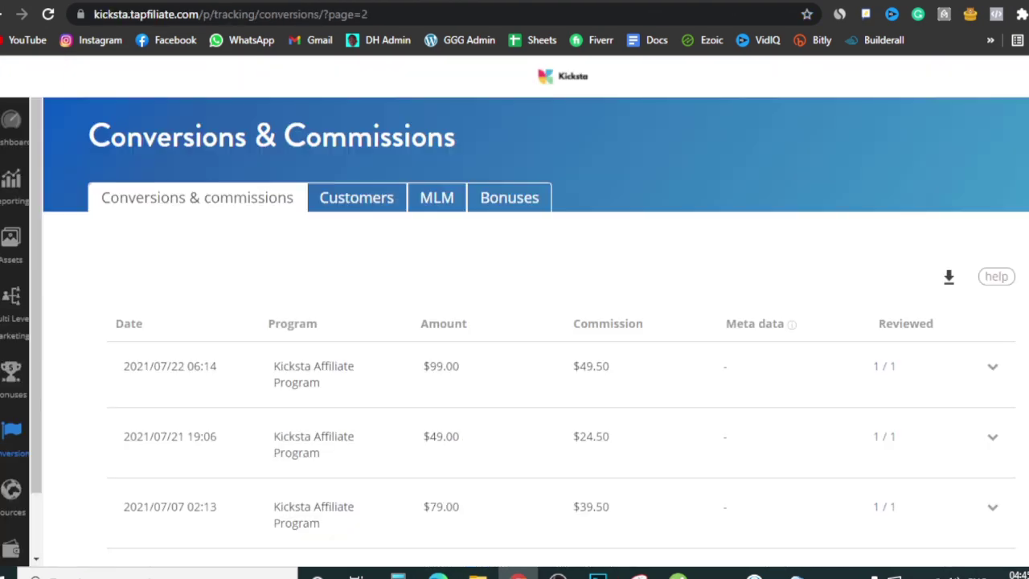
{"action": "key", "text": "ctrl+Tab"}
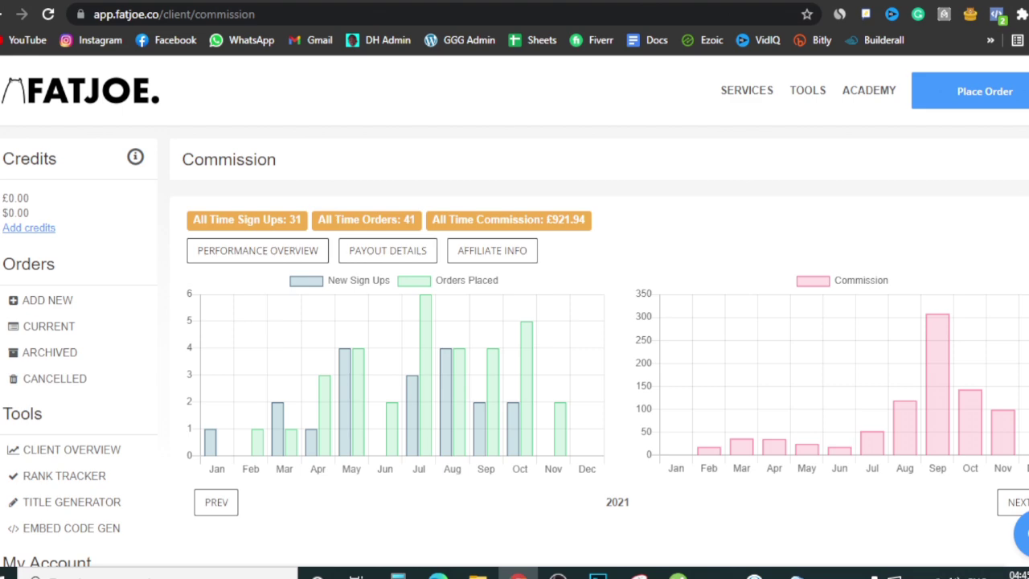
{"action": "key", "text": "ctrl+shift+Tab"}
{"action": "left_click", "coordinate": [627, 3]}
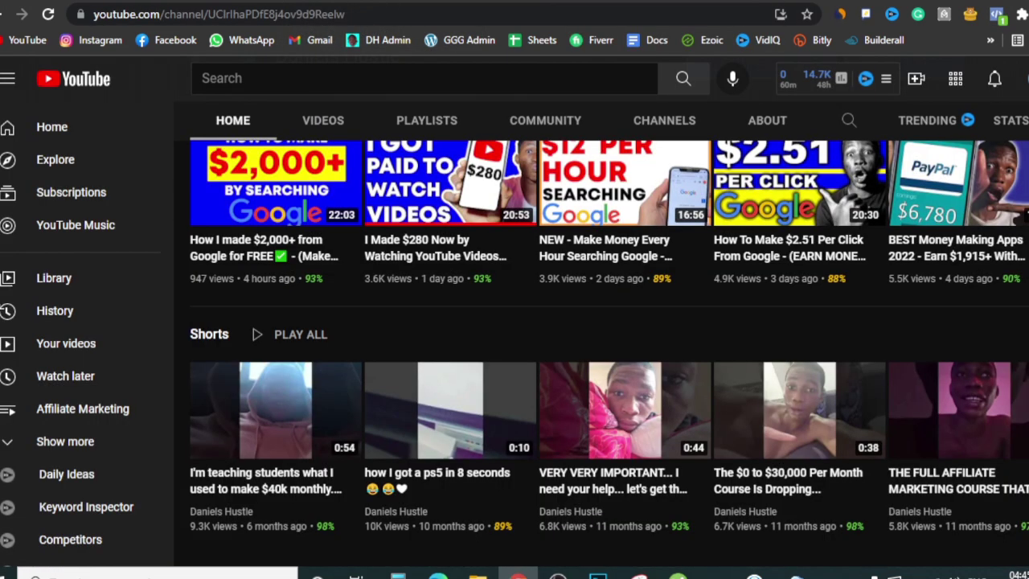
{"action": "scroll", "coordinate": [612, 206], "scroll_direction": "up", "scroll_amount": 4}
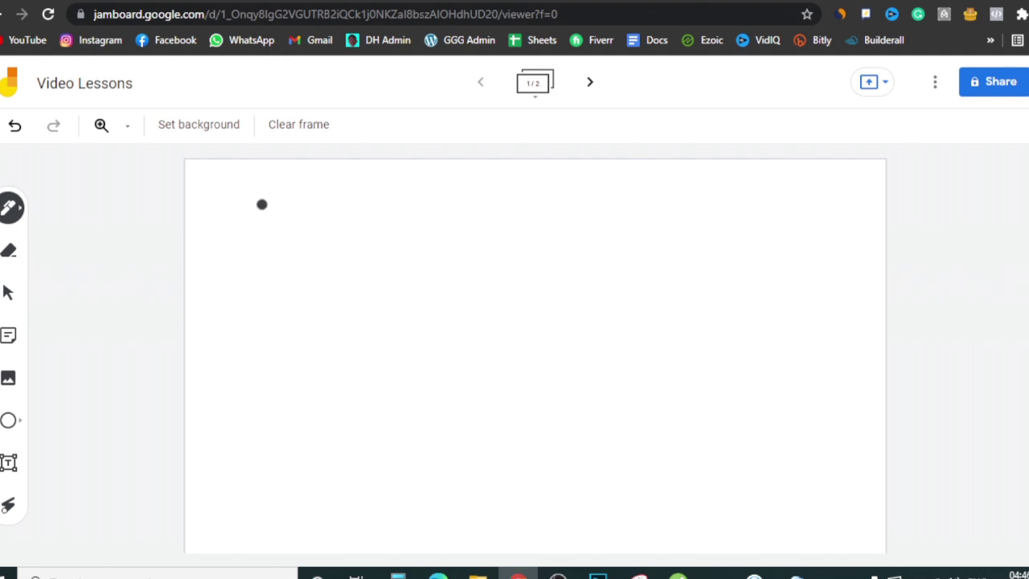
- Sketch a tall capped product bottle on the right side of the Jamboard frame and label it $100
{"action": "mouse_move", "coordinate": [689, 215]}
{"action": "left_mouse_down"}
{"action": "mouse_move", "coordinate": [686, 347]}
{"action": "mouse_move", "coordinate": [716, 378]}
{"action": "mouse_move", "coordinate": [751, 383]}
{"action": "mouse_move", "coordinate": [763, 193]}
{"action": "mouse_move", "coordinate": [689, 214]}
{"action": "left_mouse_up"}
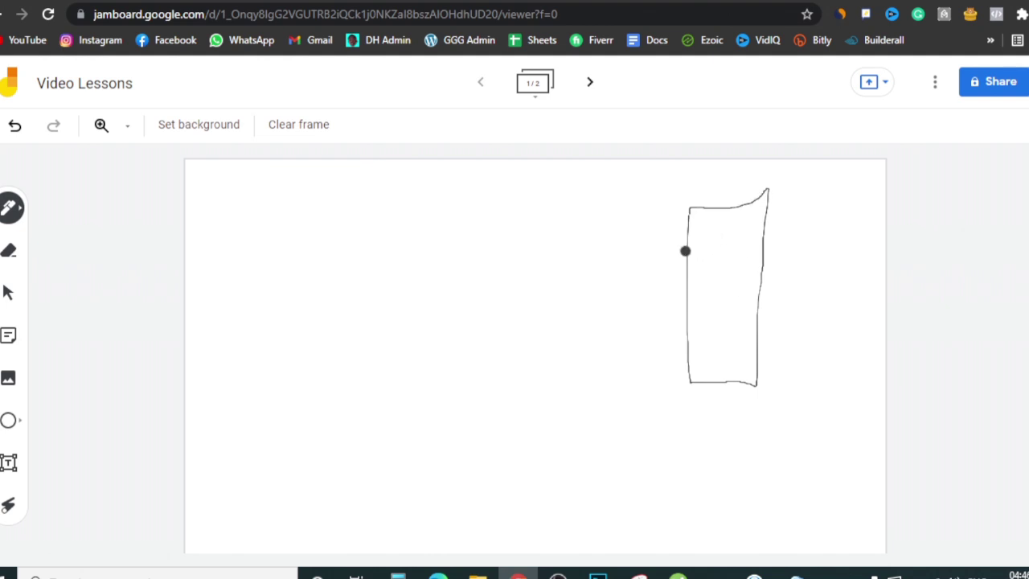
{"action": "mouse_move", "coordinate": [693, 251]}
{"action": "left_mouse_down"}
{"action": "mouse_move", "coordinate": [767, 253]}
{"action": "mouse_move", "coordinate": [734, 292]}
{"action": "mouse_move", "coordinate": [699, 307]}
{"action": "left_mouse_up"}
{"action": "left_click_drag", "start_coordinate": [711, 265], "coordinate": [712, 320]}
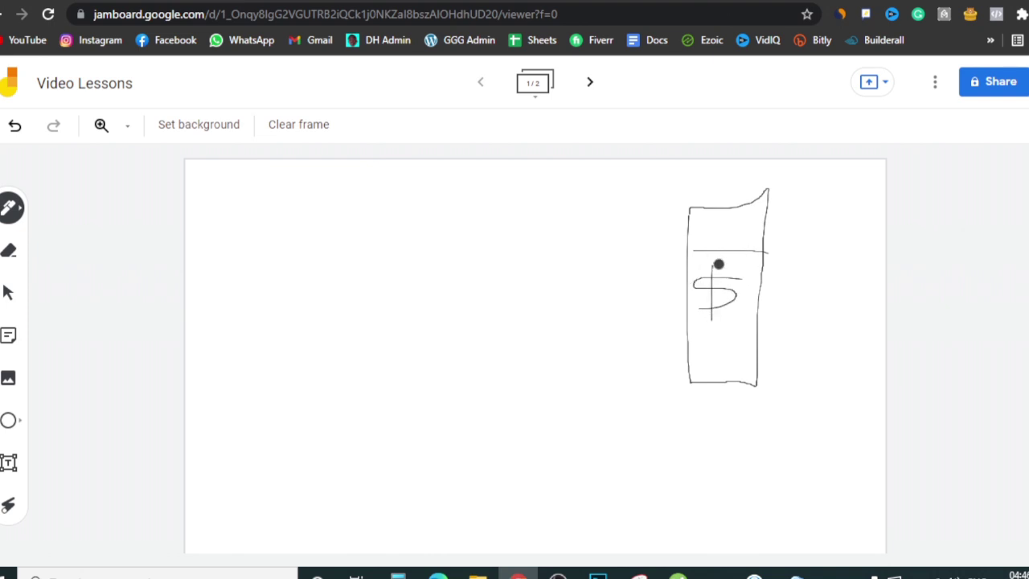
{"action": "mouse_move", "coordinate": [718, 266]}
{"action": "left_mouse_down"}
{"action": "mouse_move", "coordinate": [717, 311]}
{"action": "mouse_move", "coordinate": [696, 351]}
{"action": "mouse_move", "coordinate": [706, 333]}
{"action": "mouse_move", "coordinate": [732, 326]}
{"action": "left_mouse_up"}
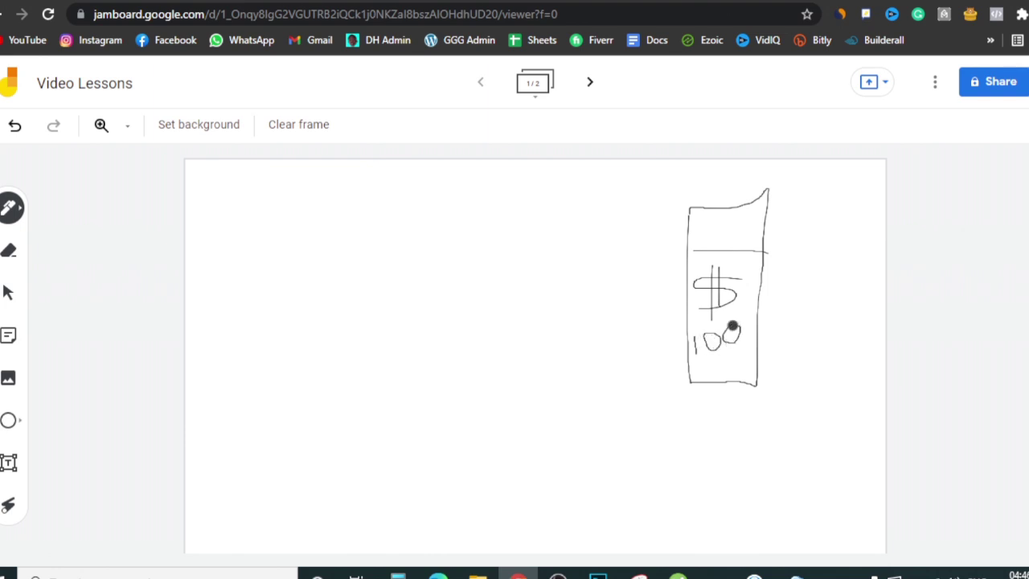
{"action": "mouse_move", "coordinate": [704, 204]}
{"action": "left_mouse_down"}
{"action": "mouse_move", "coordinate": [705, 184]}
{"action": "mouse_move", "coordinate": [737, 190]}
{"action": "mouse_move", "coordinate": [741, 208]}
{"action": "left_mouse_up"}
- Draw an arrow from the base of the bottle down to a handwritten $50 and circle the amount
{"action": "mouse_move", "coordinate": [714, 391]}
{"action": "left_mouse_down"}
{"action": "mouse_move", "coordinate": [623, 455]}
{"action": "mouse_move", "coordinate": [647, 455]}
{"action": "left_mouse_up"}
{"action": "mouse_move", "coordinate": [579, 455]}
{"action": "left_mouse_down"}
{"action": "mouse_move", "coordinate": [546, 474]}
{"action": "mouse_move", "coordinate": [565, 475]}
{"action": "mouse_move", "coordinate": [569, 519]}
{"action": "left_mouse_up"}
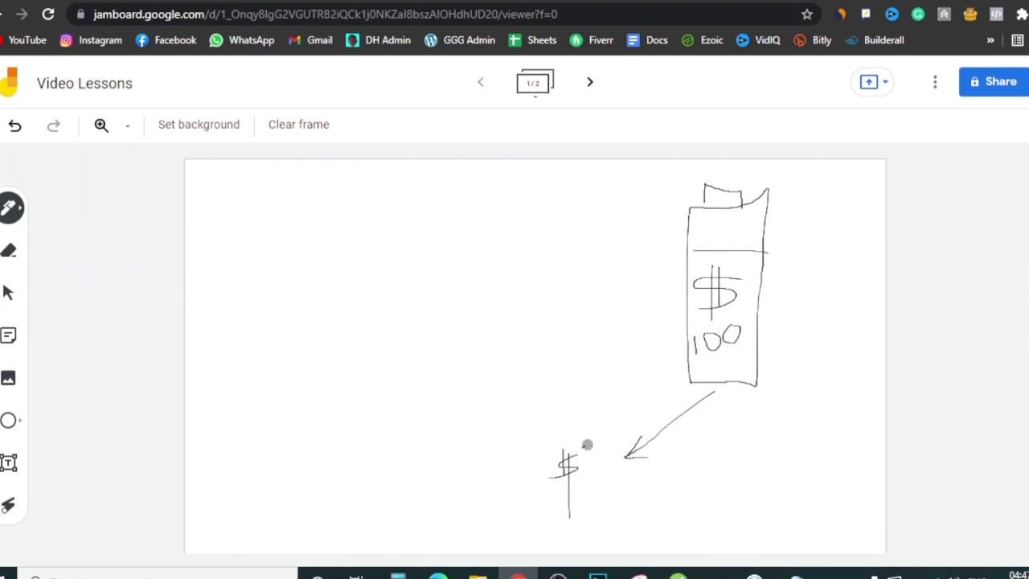
{"action": "mouse_move", "coordinate": [582, 447]}
{"action": "left_mouse_down"}
{"action": "mouse_move", "coordinate": [593, 442]}
{"action": "mouse_move", "coordinate": [581, 459]}
{"action": "mouse_move", "coordinate": [595, 470]}
{"action": "mouse_move", "coordinate": [600, 432]}
{"action": "left_mouse_up"}
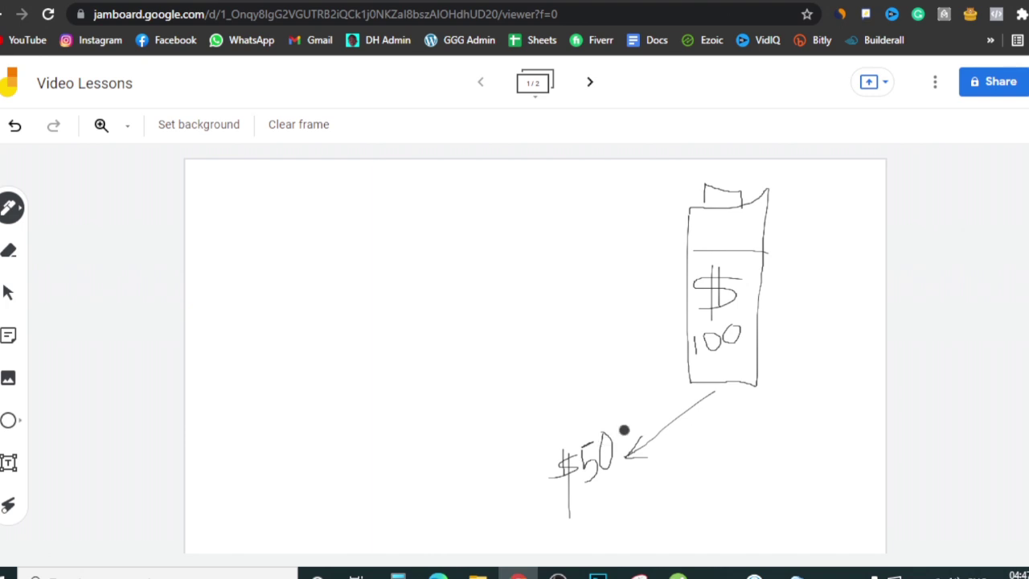
{"action": "mouse_move", "coordinate": [627, 423]}
{"action": "left_mouse_down"}
{"action": "mouse_move", "coordinate": [538, 487]}
{"action": "mouse_move", "coordinate": [627, 472]}
{"action": "mouse_move", "coordinate": [606, 413]}
{"action": "left_mouse_up"}
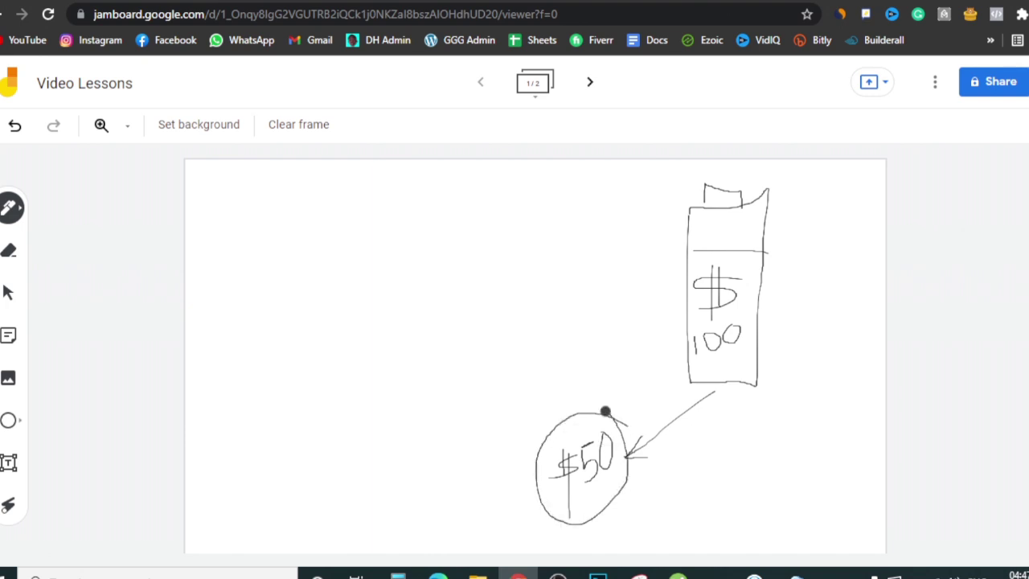
- Draw an arrow from the bottle to a sketched person with limbs and facial details, and ring both the $50 and the person
{"action": "mouse_move", "coordinate": [682, 232]}
{"action": "left_mouse_down"}
{"action": "mouse_move", "coordinate": [558, 206]}
{"action": "mouse_move", "coordinate": [422, 205]}
{"action": "mouse_move", "coordinate": [443, 215]}
{"action": "left_mouse_up"}
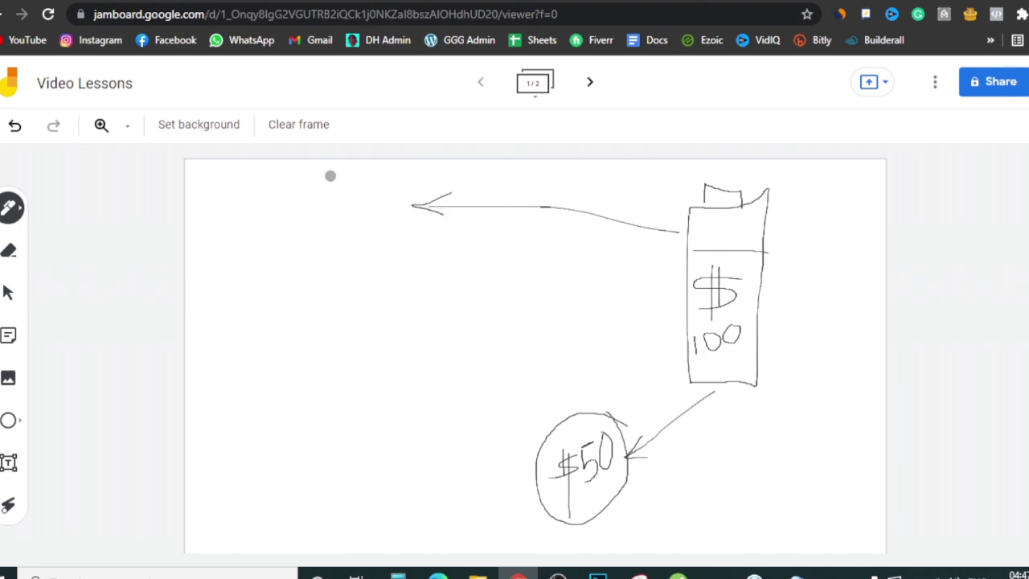
{"action": "mouse_move", "coordinate": [329, 174]}
{"action": "left_mouse_down"}
{"action": "mouse_move", "coordinate": [375, 241]}
{"action": "mouse_move", "coordinate": [330, 191]}
{"action": "left_mouse_up"}
{"action": "mouse_move", "coordinate": [302, 286]}
{"action": "left_mouse_down"}
{"action": "mouse_move", "coordinate": [292, 314]}
{"action": "mouse_move", "coordinate": [269, 308]}
{"action": "mouse_move", "coordinate": [283, 316]}
{"action": "left_mouse_up"}
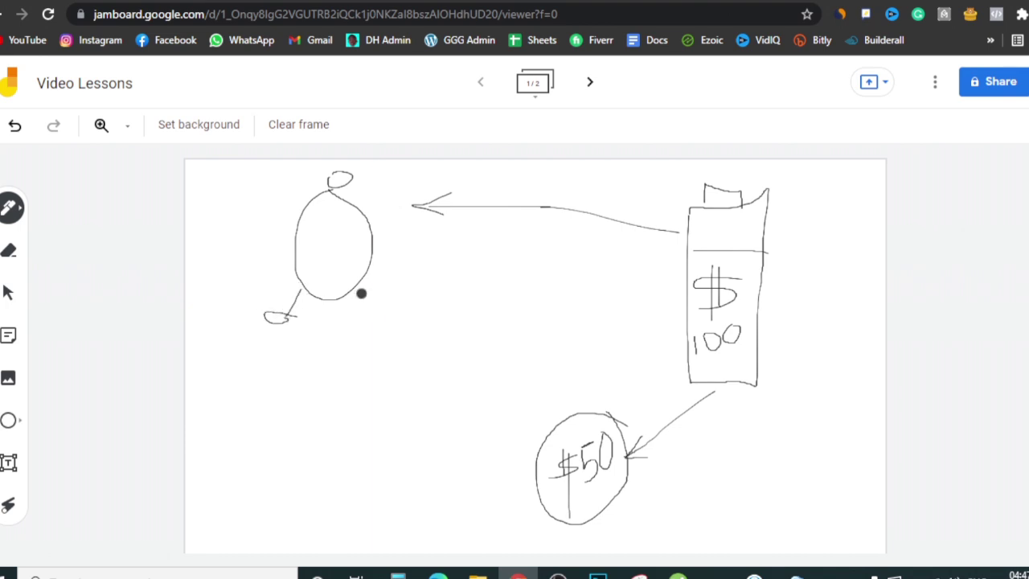
{"action": "mouse_move", "coordinate": [346, 290]}
{"action": "left_mouse_down"}
{"action": "mouse_move", "coordinate": [361, 319]}
{"action": "mouse_move", "coordinate": [348, 324]}
{"action": "mouse_move", "coordinate": [365, 316]}
{"action": "left_mouse_up"}
{"action": "left_click_drag", "start_coordinate": [357, 209], "coordinate": [382, 218]}
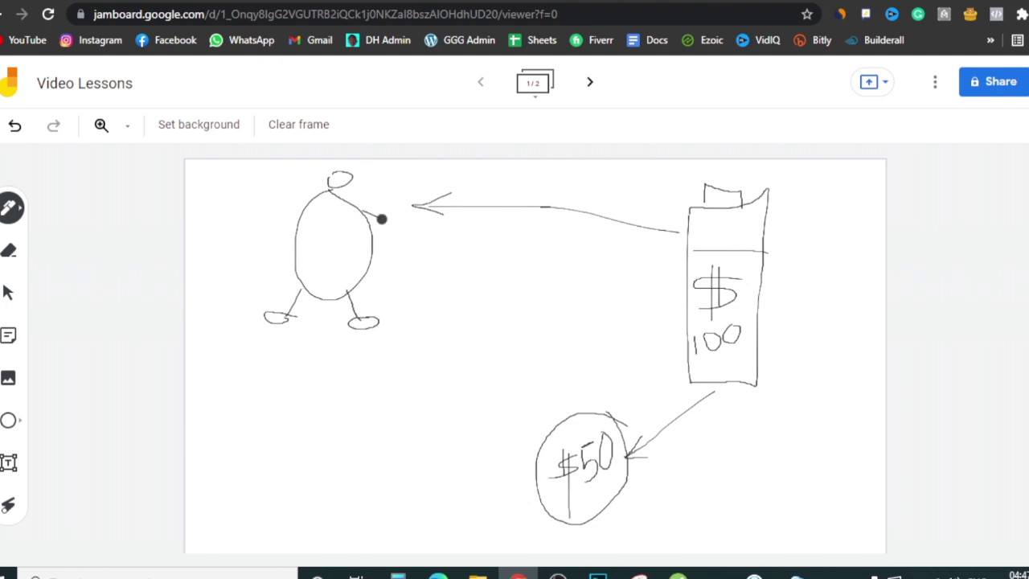
{"action": "mouse_move", "coordinate": [303, 204]}
{"action": "left_mouse_down"}
{"action": "mouse_move", "coordinate": [271, 213]}
{"action": "mouse_move", "coordinate": [351, 226]}
{"action": "left_mouse_up"}
{"action": "mouse_move", "coordinate": [332, 179]}
{"action": "left_mouse_down"}
{"action": "mouse_move", "coordinate": [346, 179]}
{"action": "mouse_move", "coordinate": [334, 182]}
{"action": "left_mouse_up"}
{"action": "mouse_move", "coordinate": [567, 421]}
{"action": "left_mouse_down"}
{"action": "mouse_move", "coordinate": [553, 489]}
{"action": "mouse_move", "coordinate": [633, 473]}
{"action": "mouse_move", "coordinate": [572, 411]}
{"action": "left_mouse_up"}
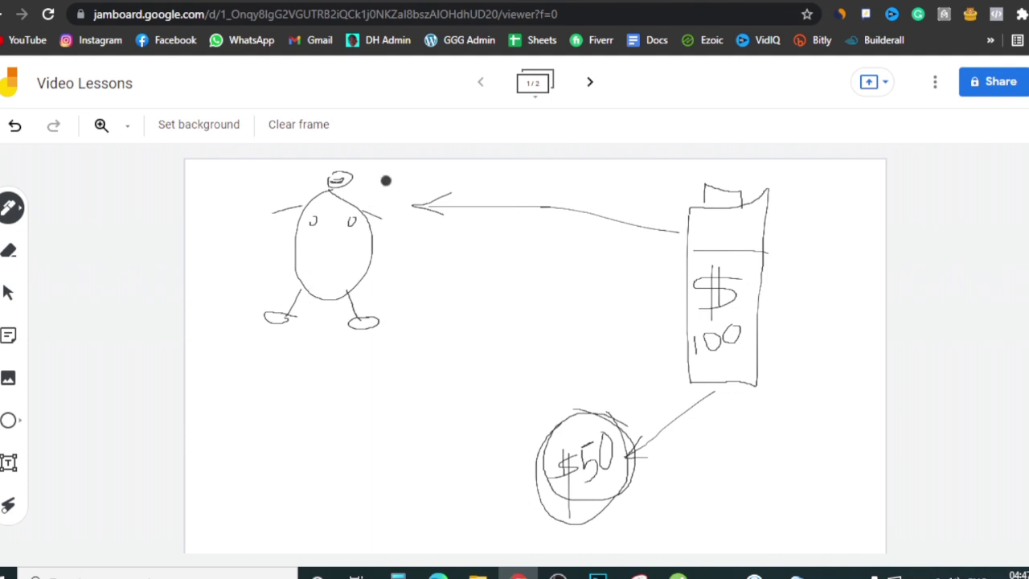
{"action": "mouse_move", "coordinate": [386, 180]}
{"action": "left_mouse_down"}
{"action": "mouse_move", "coordinate": [351, 165]}
{"action": "mouse_move", "coordinate": [257, 169]}
{"action": "mouse_move", "coordinate": [246, 348]}
{"action": "mouse_move", "coordinate": [409, 321]}
{"action": "mouse_move", "coordinate": [397, 202]}
{"action": "mouse_move", "coordinate": [367, 168]}
{"action": "left_mouse_up"}
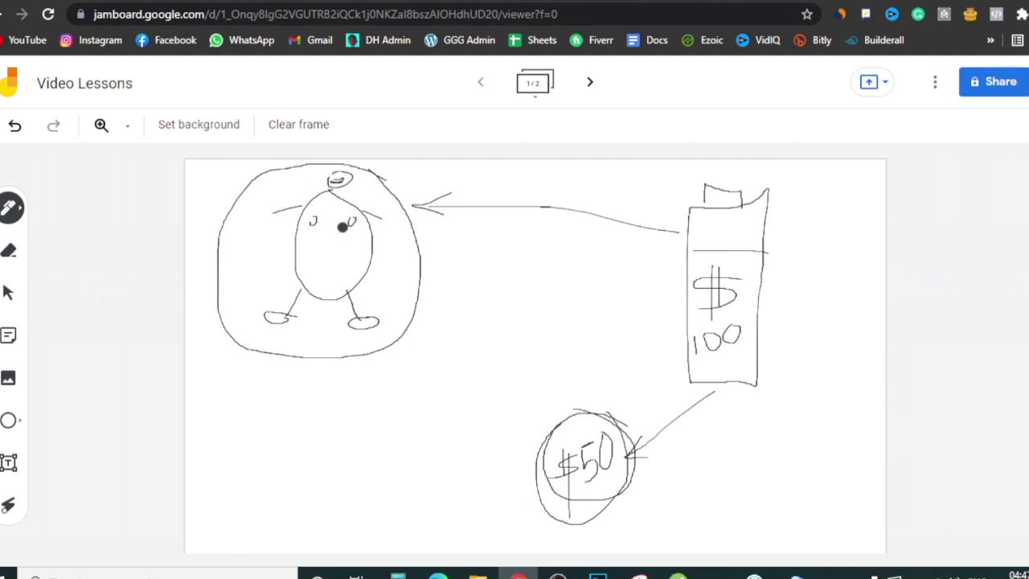
- Draw an arrow from the ringed person to a rectangle marked B, with a circled play symbol and a hammer shape beside it
{"action": "mouse_move", "coordinate": [428, 282]}
{"action": "left_mouse_down"}
{"action": "mouse_move", "coordinate": [424, 388]}
{"action": "mouse_move", "coordinate": [448, 400]}
{"action": "left_mouse_up"}
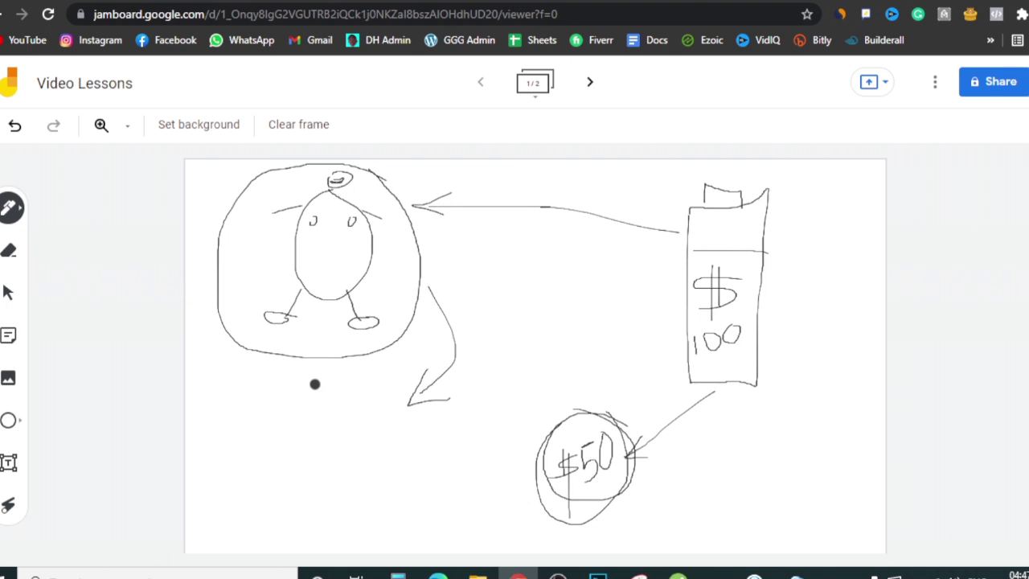
{"action": "mouse_move", "coordinate": [315, 390]}
{"action": "left_mouse_down"}
{"action": "mouse_move", "coordinate": [326, 443]}
{"action": "mouse_move", "coordinate": [386, 461]}
{"action": "mouse_move", "coordinate": [369, 381]}
{"action": "mouse_move", "coordinate": [300, 396]}
{"action": "left_mouse_up"}
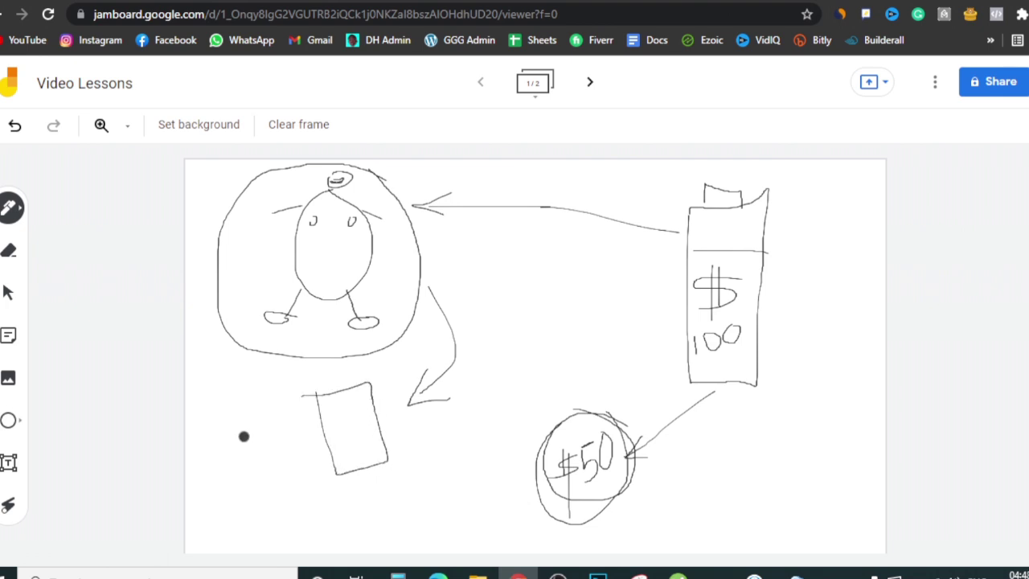
{"action": "mouse_move", "coordinate": [243, 431]}
{"action": "left_mouse_down"}
{"action": "mouse_move", "coordinate": [260, 450]}
{"action": "mouse_move", "coordinate": [244, 431]}
{"action": "mouse_move", "coordinate": [232, 461]}
{"action": "mouse_move", "coordinate": [273, 415]}
{"action": "mouse_move", "coordinate": [250, 416]}
{"action": "left_mouse_up"}
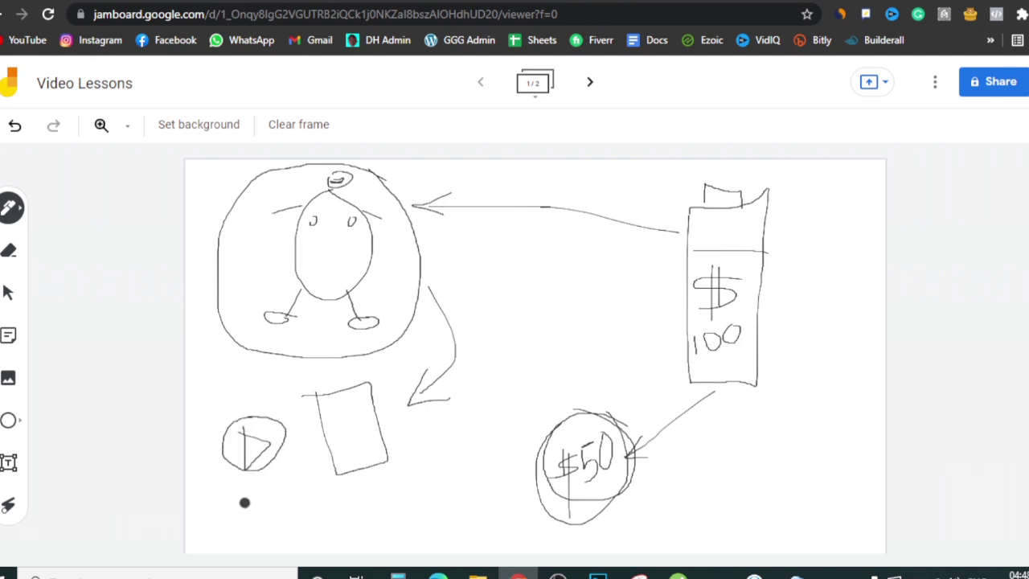
{"action": "mouse_move", "coordinate": [240, 502]}
{"action": "left_mouse_down"}
{"action": "mouse_move", "coordinate": [276, 485]}
{"action": "mouse_move", "coordinate": [300, 503]}
{"action": "mouse_move", "coordinate": [232, 514]}
{"action": "left_mouse_up"}
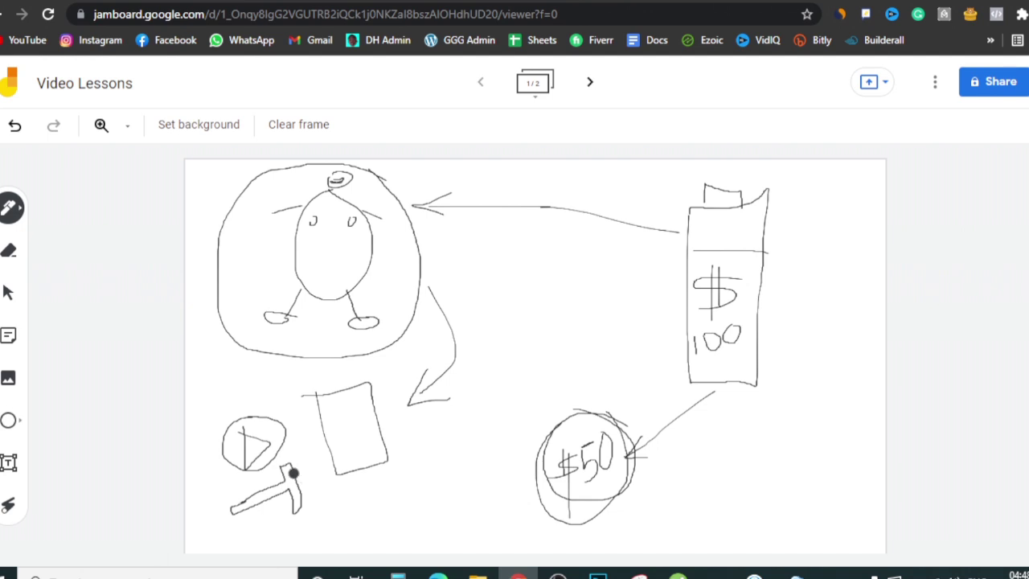
{"action": "left_click_drag", "start_coordinate": [344, 412], "coordinate": [341, 455]}
{"action": "left_click_drag", "start_coordinate": [344, 411], "coordinate": [338, 453]}
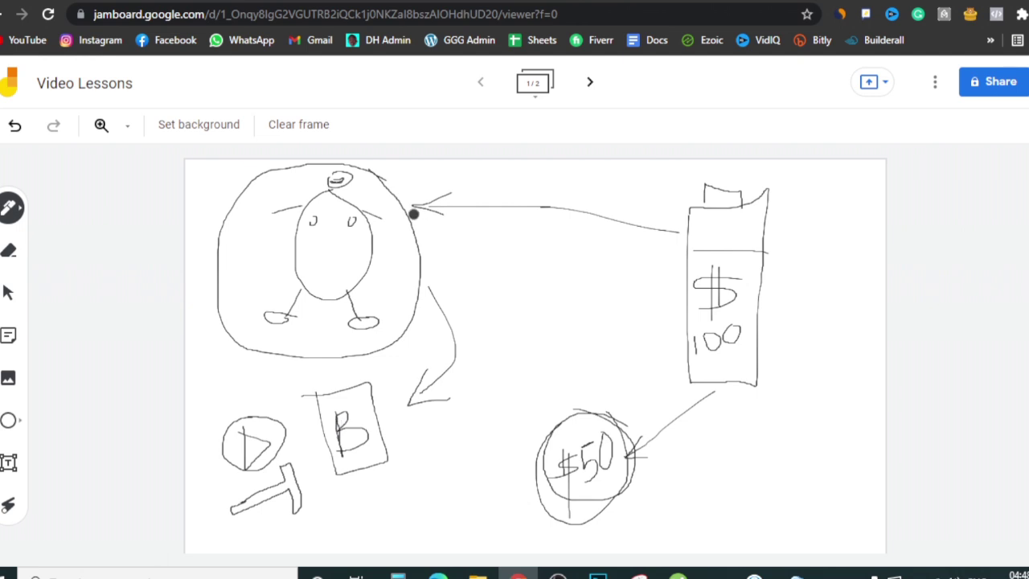
- Clear the frame and sketch an oval with an arrow pointing to it from a small upright rectangle
{"action": "left_click", "coordinate": [303, 124]}
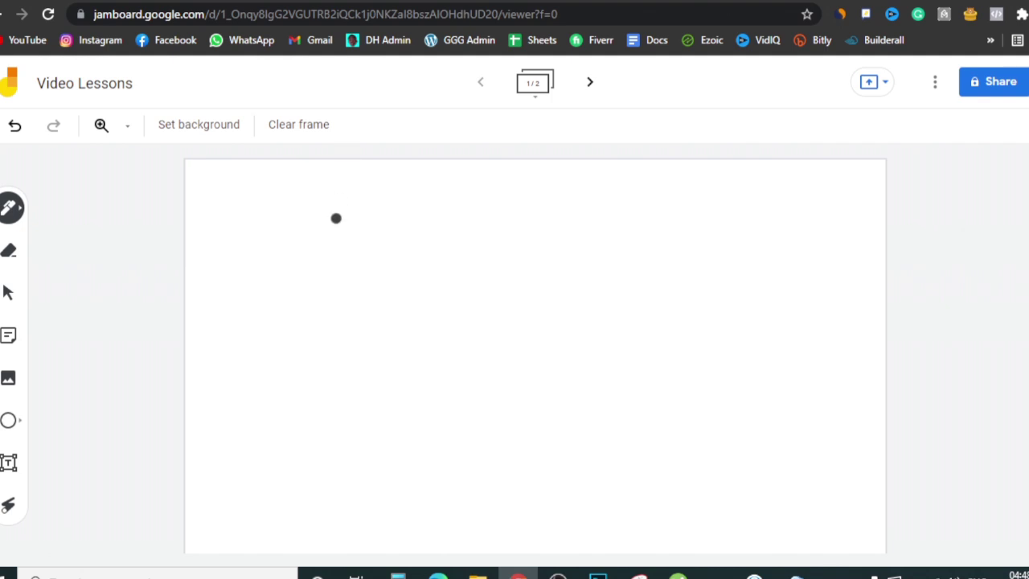
{"action": "mouse_move", "coordinate": [319, 210]}
{"action": "left_mouse_down"}
{"action": "mouse_move", "coordinate": [340, 257]}
{"action": "mouse_move", "coordinate": [316, 213]}
{"action": "left_mouse_up"}
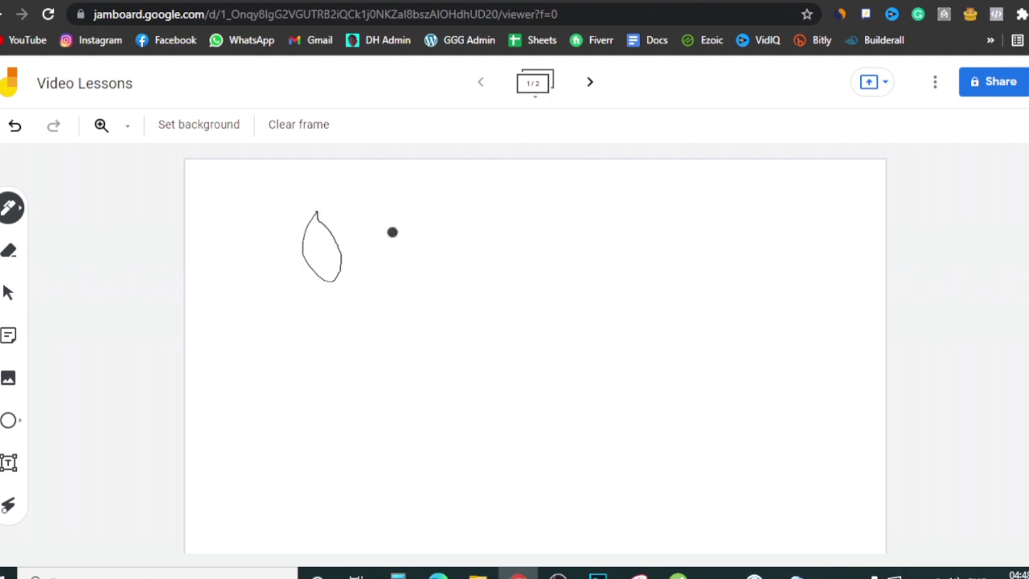
{"action": "mouse_move", "coordinate": [516, 185]}
{"action": "left_mouse_down"}
{"action": "mouse_move", "coordinate": [522, 223]}
{"action": "mouse_move", "coordinate": [529, 192]}
{"action": "mouse_move", "coordinate": [380, 239]}
{"action": "mouse_move", "coordinate": [402, 247]}
{"action": "left_mouse_up"}
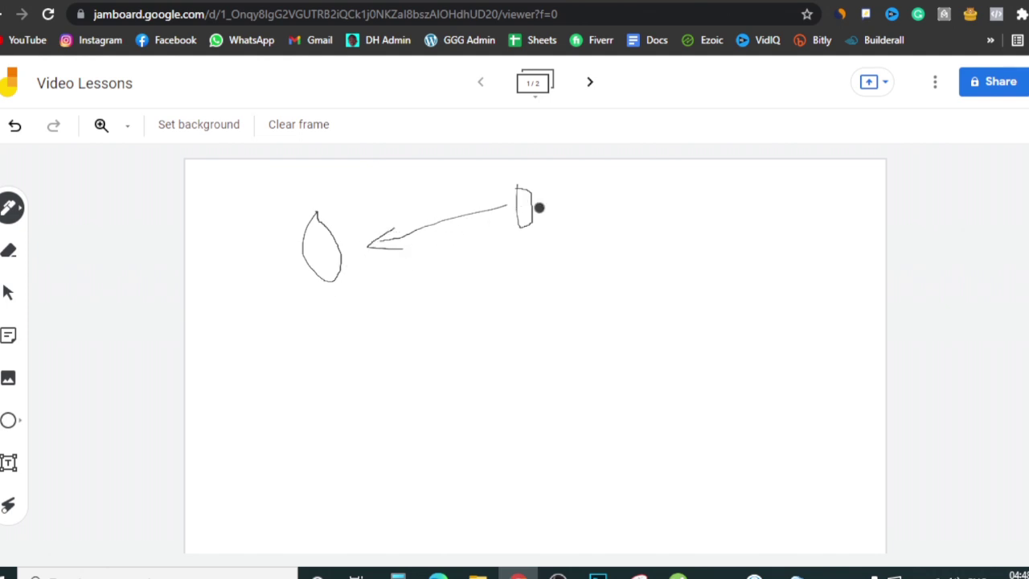
- Draw an arrow leading away from the oval and branch its tip into two diverging arrows
{"action": "mouse_move", "coordinate": [344, 282]}
{"action": "left_mouse_down"}
{"action": "mouse_move", "coordinate": [521, 318]}
{"action": "mouse_move", "coordinate": [500, 291]}
{"action": "left_mouse_up"}
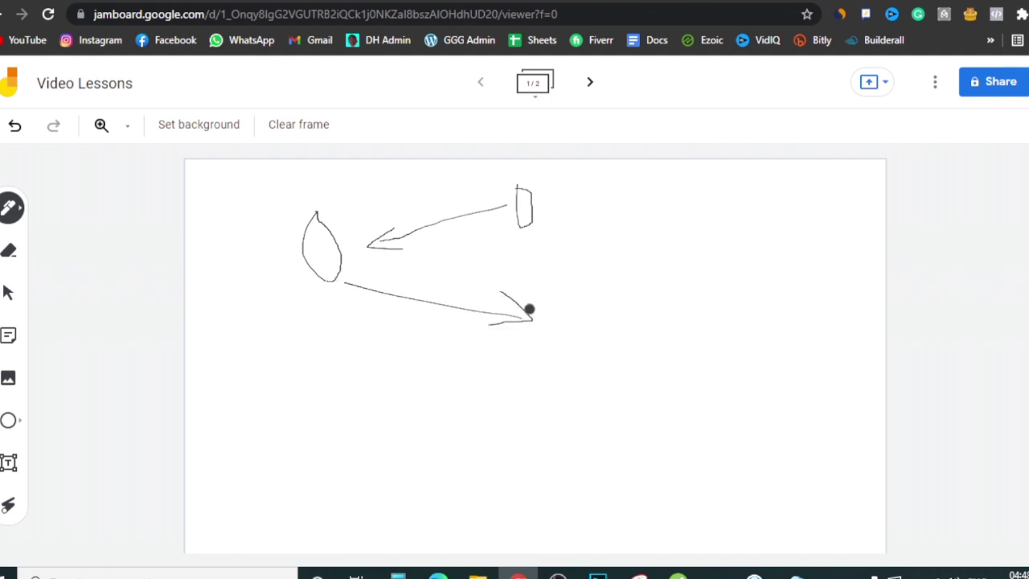
{"action": "left_click_drag", "start_coordinate": [536, 306], "coordinate": [619, 259]}
{"action": "mouse_move", "coordinate": [532, 330]}
{"action": "left_mouse_down"}
{"action": "mouse_move", "coordinate": [626, 399]}
{"action": "mouse_move", "coordinate": [618, 384]}
{"action": "left_mouse_up"}
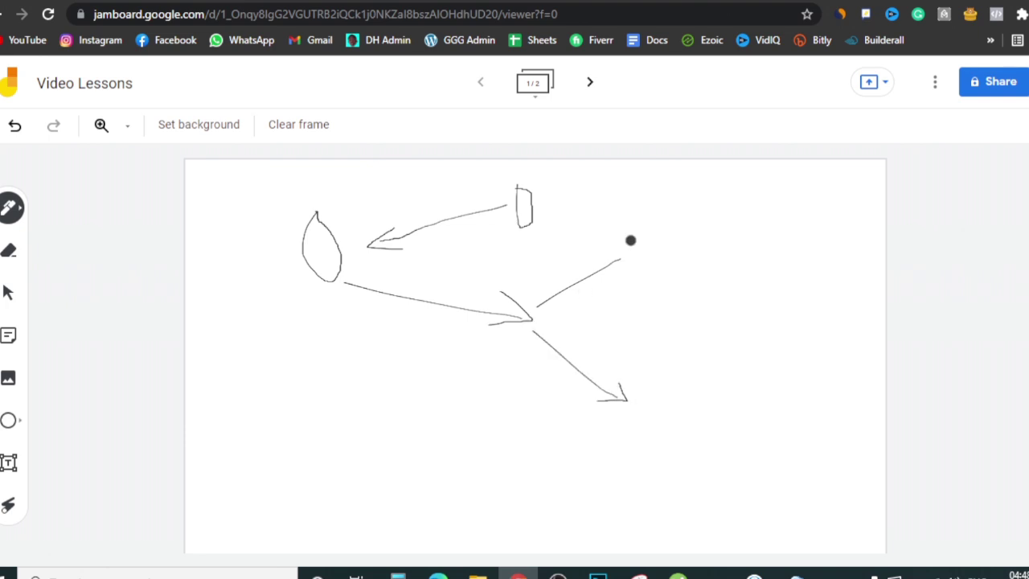
{"action": "mouse_move", "coordinate": [599, 254]}
{"action": "left_mouse_down"}
{"action": "mouse_move", "coordinate": [638, 253]}
{"action": "mouse_move", "coordinate": [612, 286]}
{"action": "left_mouse_up"}
- Clear all drawings from the Jamboard frame so it is blank
{"action": "left_click", "coordinate": [313, 128]}
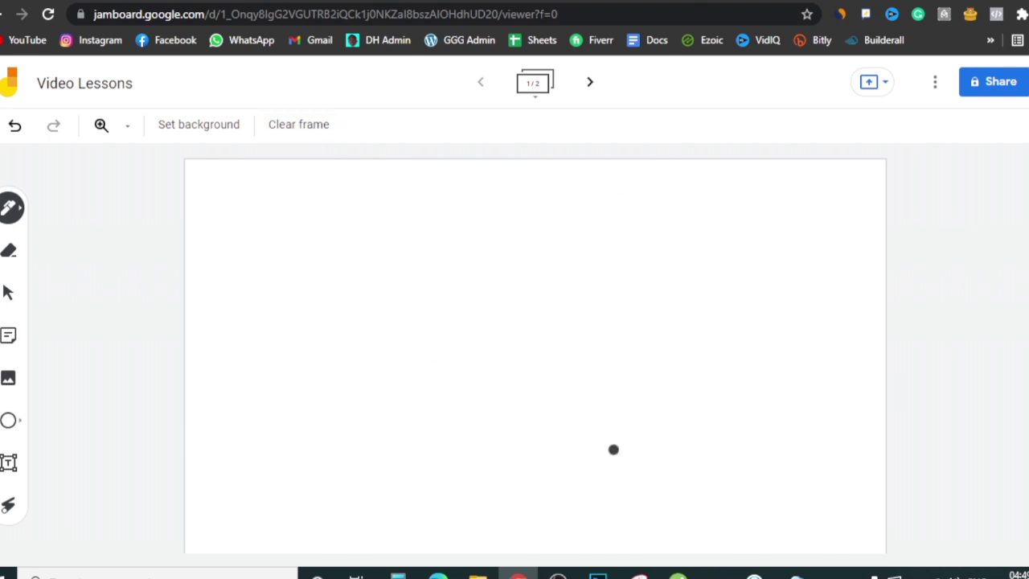
{"action": "mouse_move", "coordinate": [295, 296]}
{"action": "left_mouse_down"}
{"action": "mouse_move", "coordinate": [354, 307]}
{"action": "mouse_move", "coordinate": [603, 415]}
{"action": "mouse_move", "coordinate": [417, 431]}
{"action": "mouse_move", "coordinate": [721, 273]}
{"action": "left_mouse_up"}
{"action": "left_click", "coordinate": [300, 138]}
- Load digistore24.com in a new tab and turn off the VPN extension's United States connection
{"action": "key", "text": "ctrl+t"}
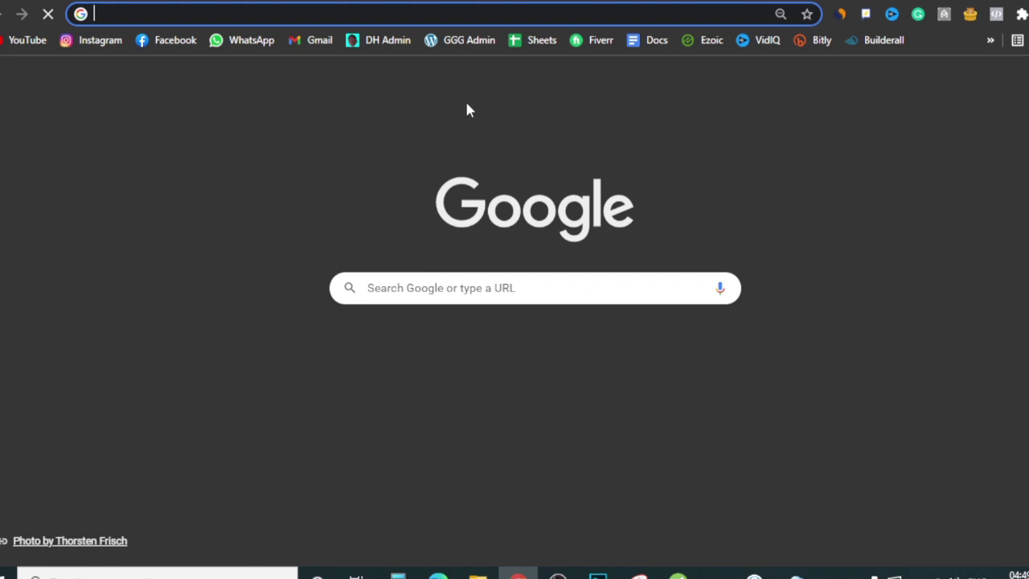
{"action": "type", "text": "di"}
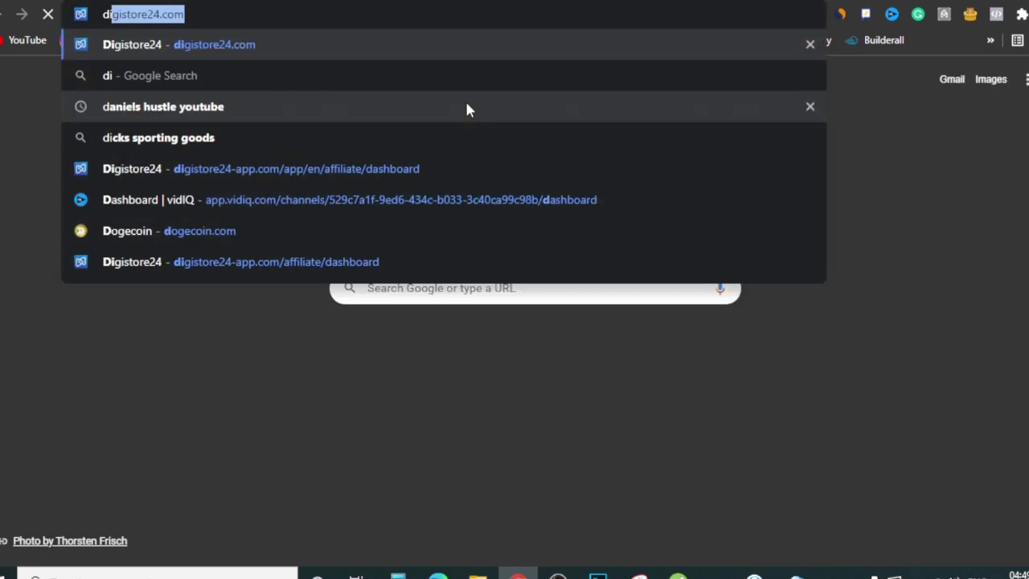
{"action": "key", "text": "Return"}
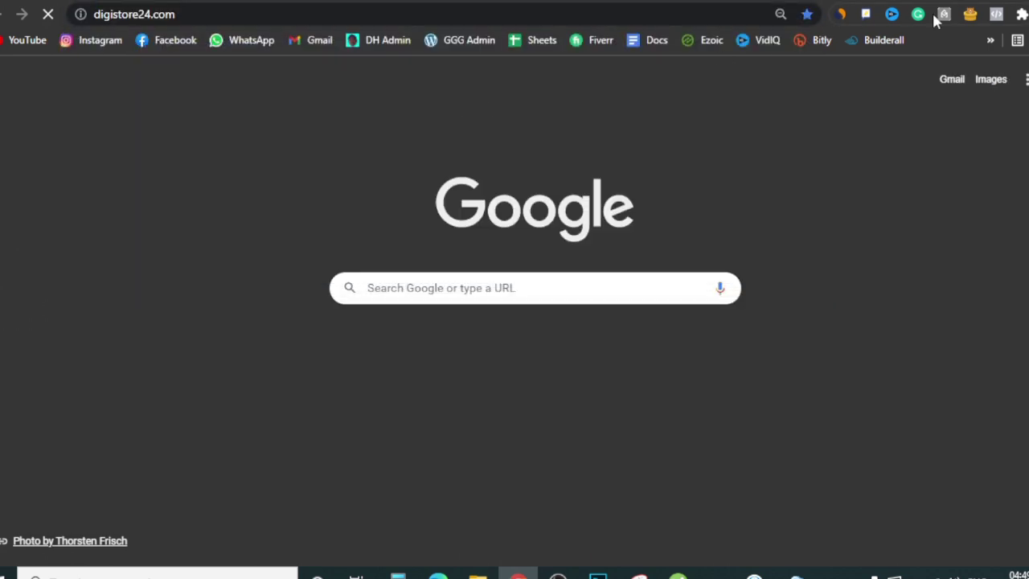
{"action": "left_click", "coordinate": [970, 16]}
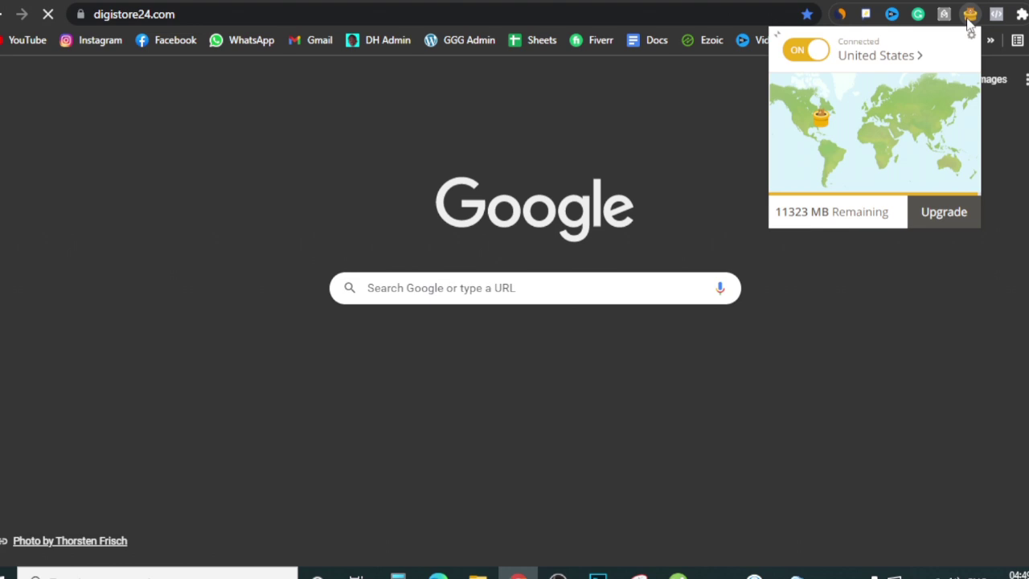
{"action": "left_click", "coordinate": [826, 53]}
{"action": "left_click", "coordinate": [666, 108]}
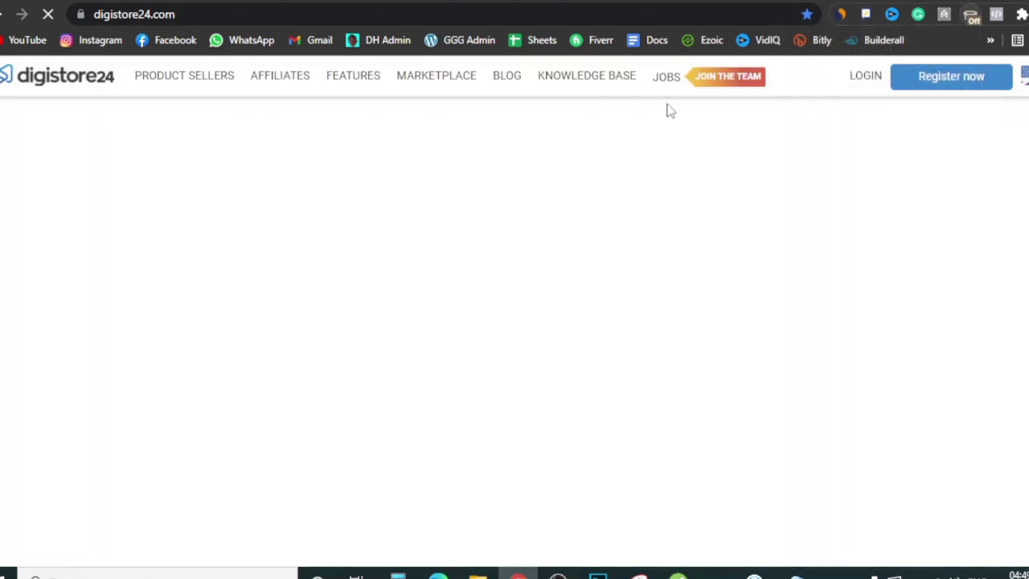
- Open the Digistore24 marketplace and highlight the promo link in the Meticore listing to inspect it
{"action": "left_click", "coordinate": [412, 85]}
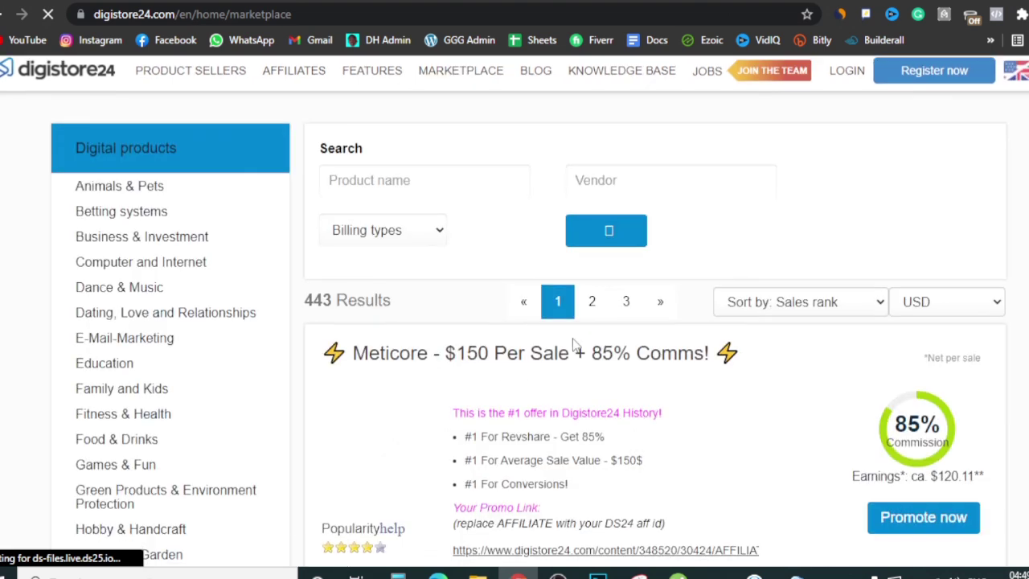
{"action": "scroll", "coordinate": [574, 343], "scroll_direction": "down", "scroll_amount": 2}
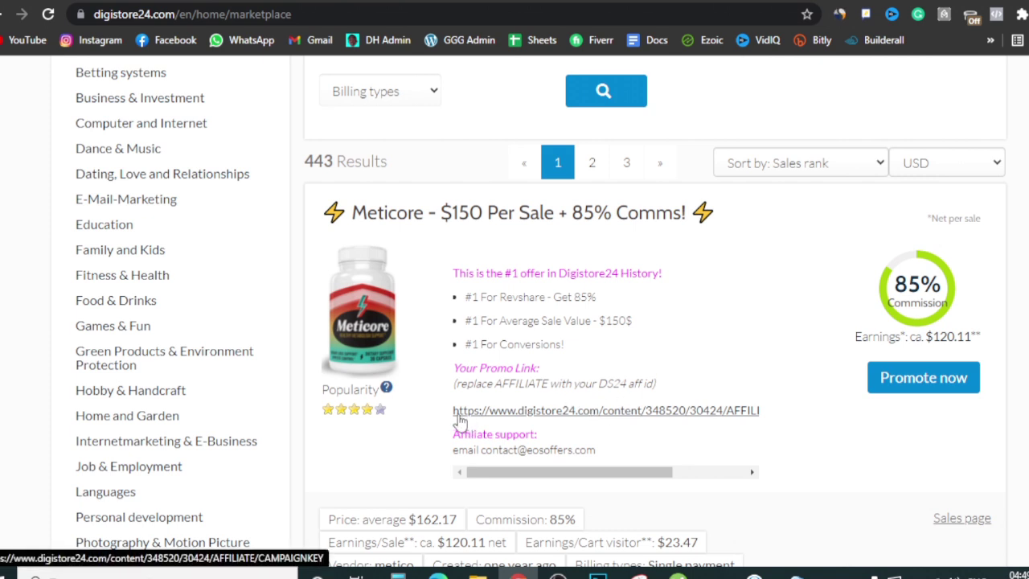
{"action": "left_click_drag", "start_coordinate": [448, 413], "coordinate": [771, 409]}
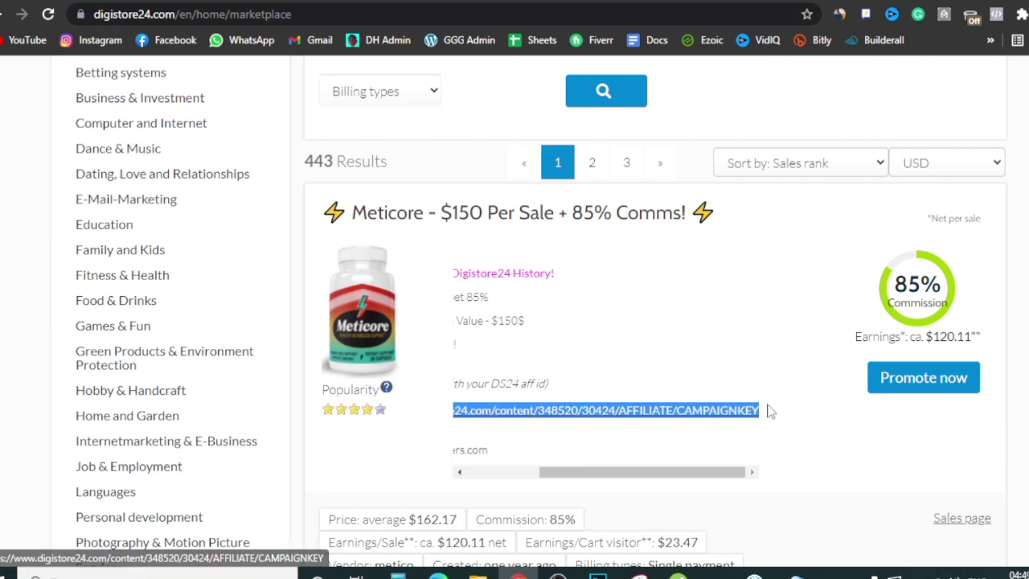
{"action": "left_click", "coordinate": [778, 358]}
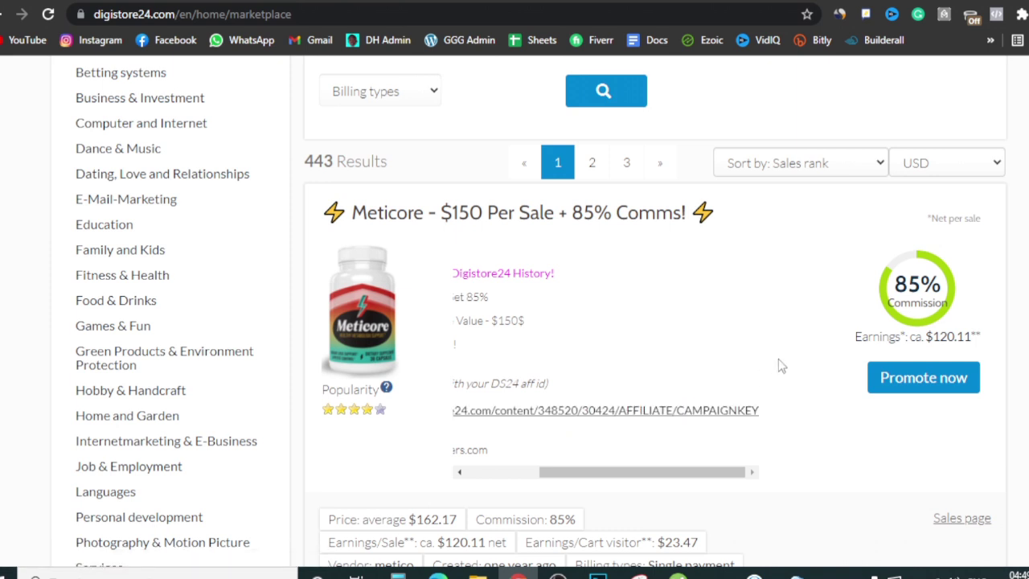
- Open the Meticore sales page from its marketplace listing and copy the page's URL
{"action": "left_click", "coordinate": [960, 518]}
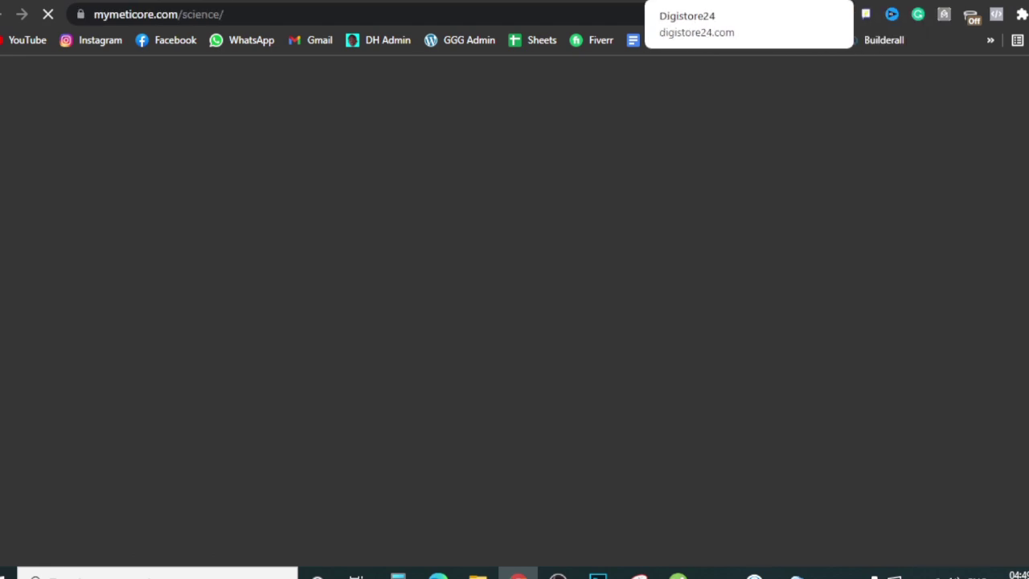
{"action": "left_click", "coordinate": [707, 1]}
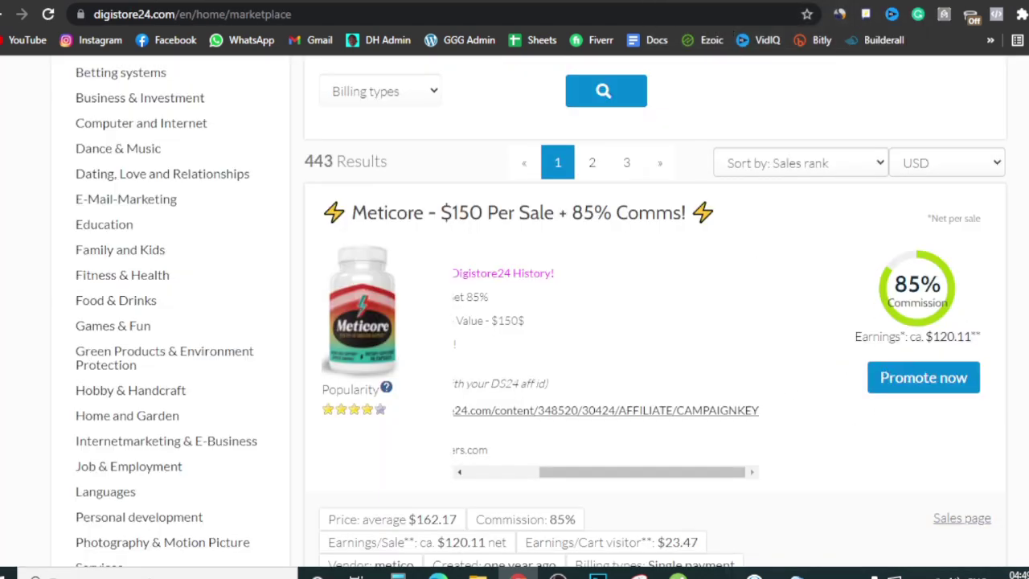
{"action": "key", "text": "ctrl+Tab"}
{"action": "key", "text": "ctrl+l"}
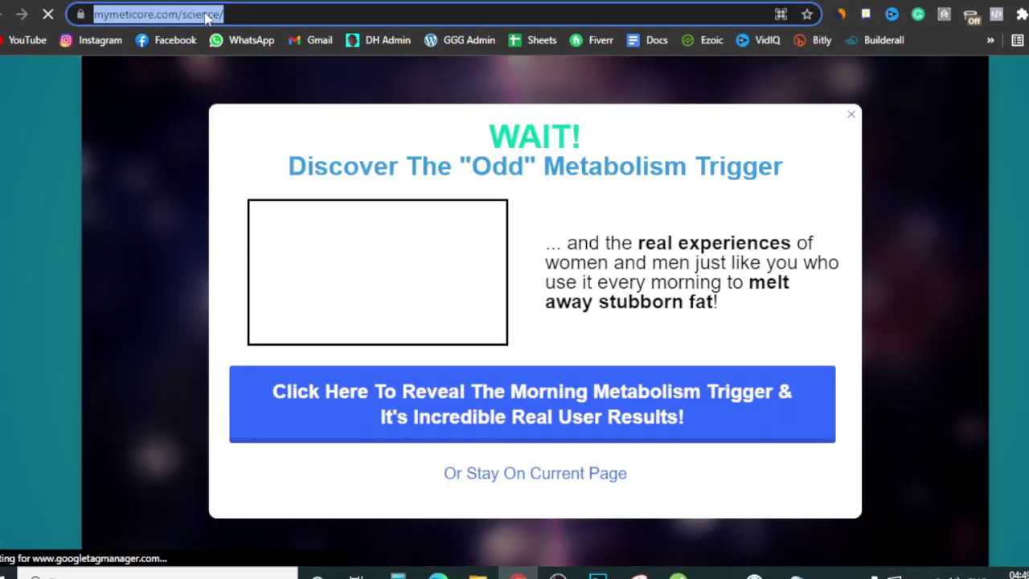
{"action": "right_click", "coordinate": [204, 14]}
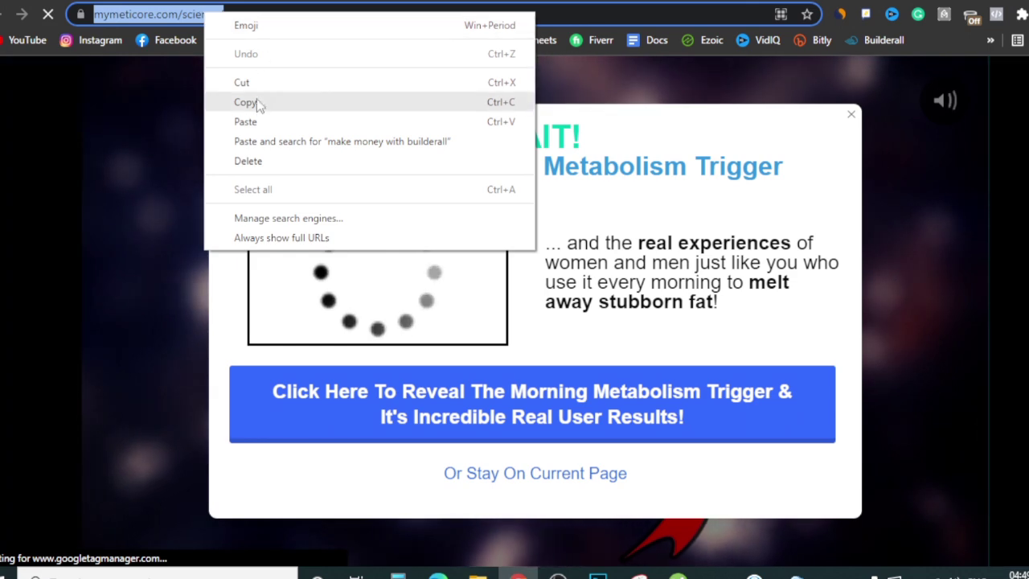
{"action": "left_click", "coordinate": [256, 103]}
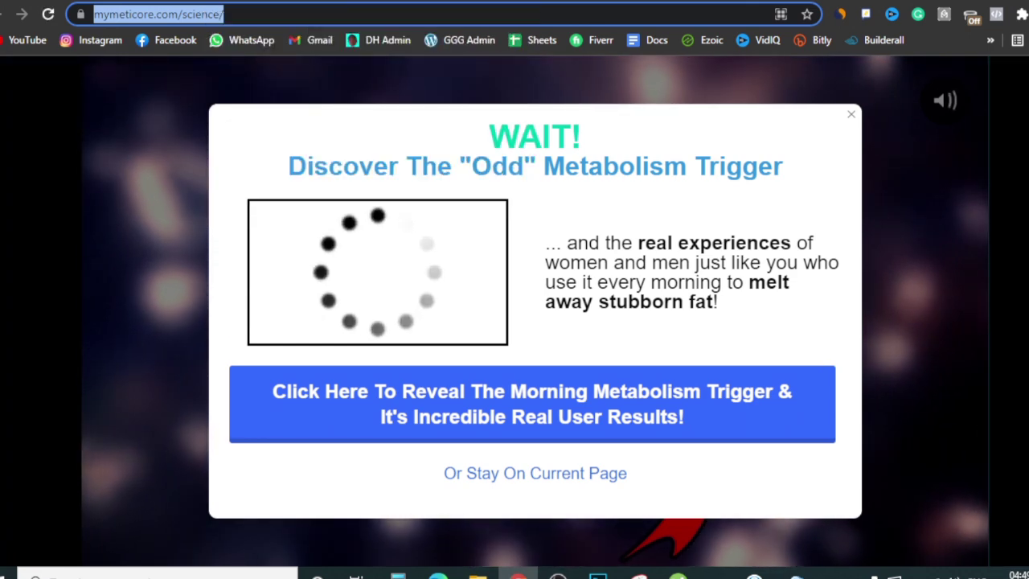
- Review the whiteboard, the full Meticore listing description with its promo link, and the Meticore sales page
{"action": "key", "text": "ctrl+Tab"}
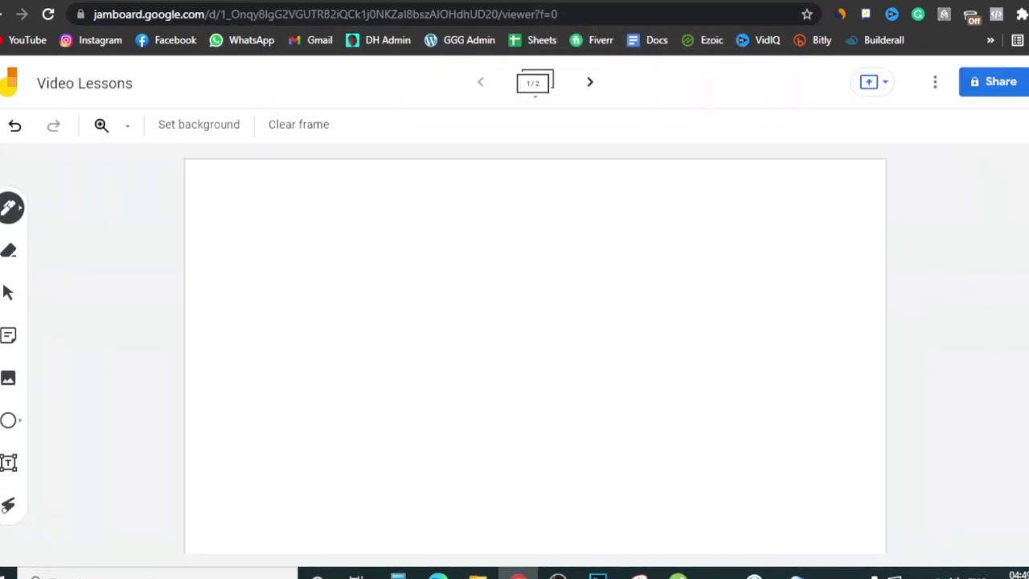
{"action": "key", "text": "ctrl+Tab"}
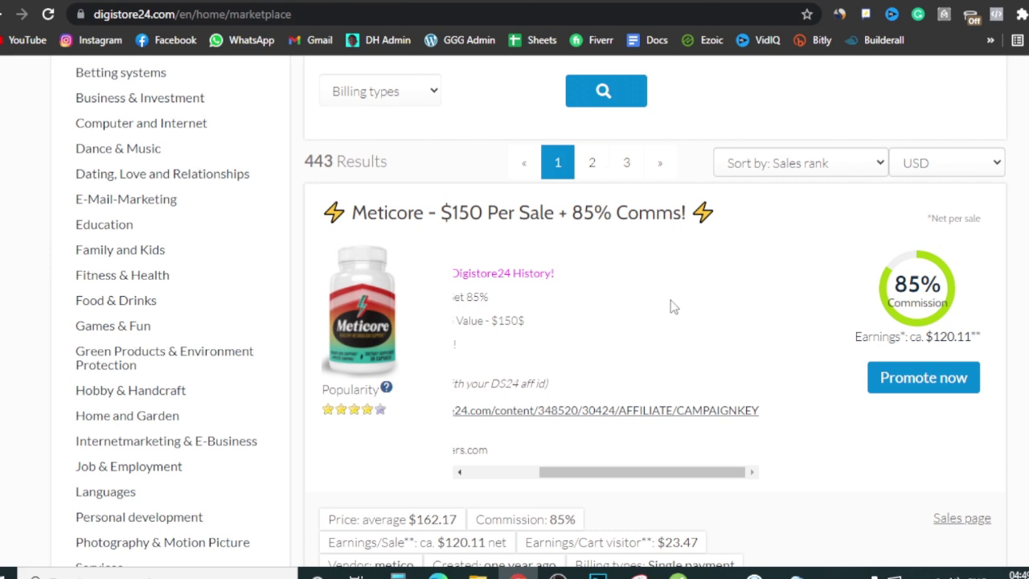
{"action": "scroll", "coordinate": [598, 392], "scroll_direction": "left", "scroll_amount": 3}
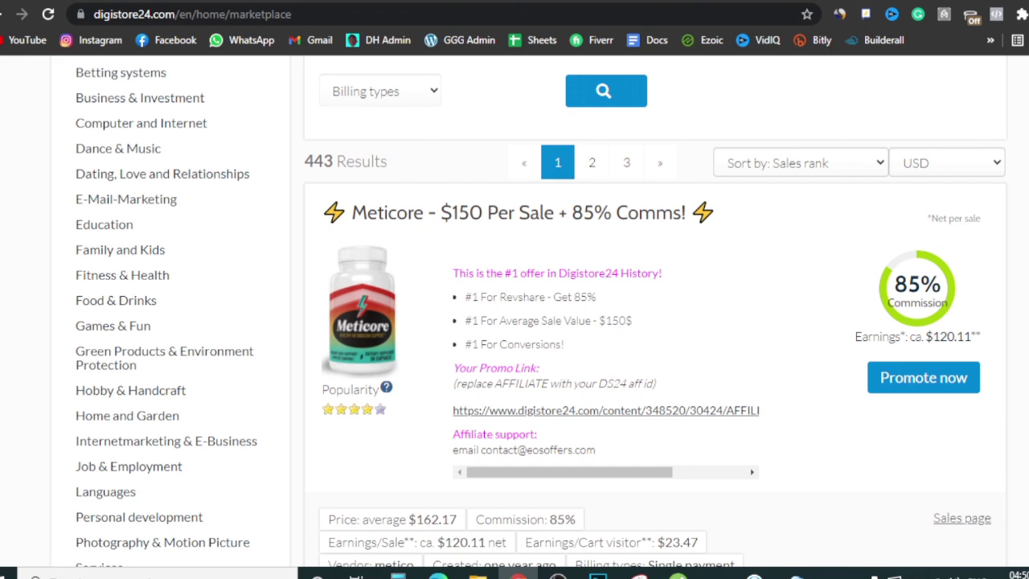
{"action": "key", "text": "ctrl+Tab"}
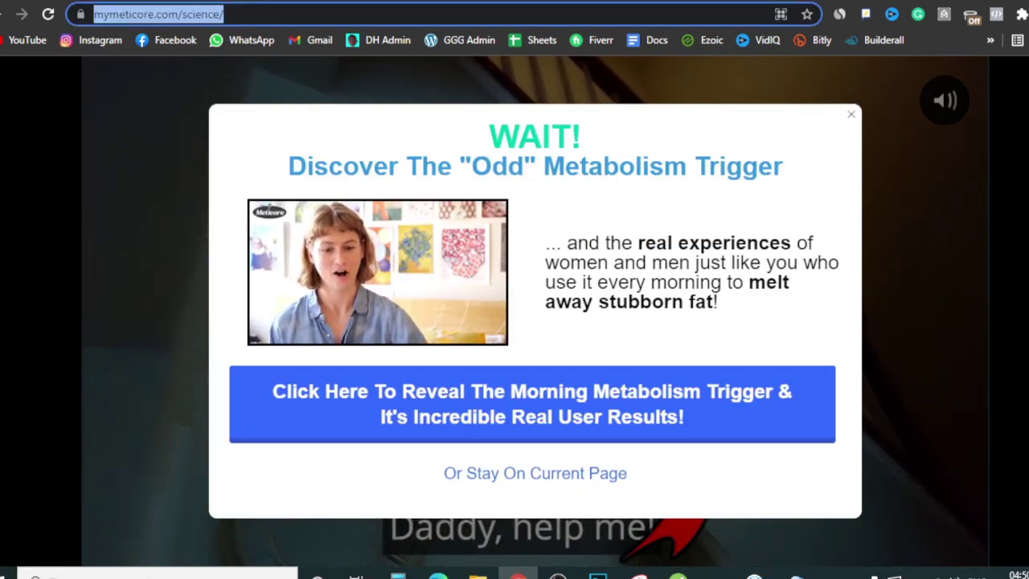
- Sketch a tall page filled with loops and an arrow to a capped bottle on the whiteboard, and dismiss the Meticore sales page's popup
{"action": "left_click", "coordinate": [24, 234]}
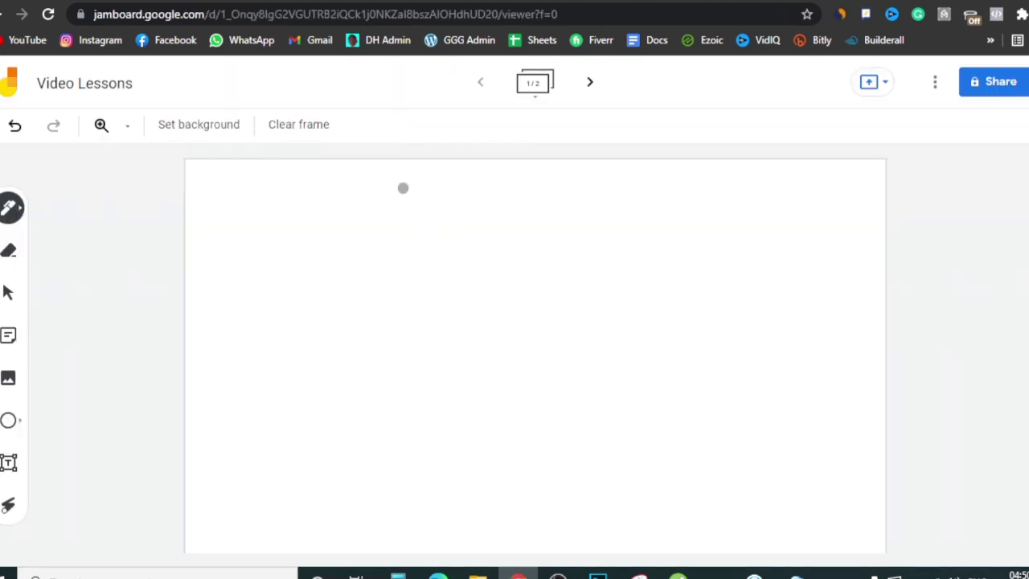
{"action": "mouse_move", "coordinate": [403, 196]}
{"action": "left_mouse_down"}
{"action": "mouse_move", "coordinate": [407, 437]}
{"action": "mouse_move", "coordinate": [572, 461]}
{"action": "mouse_move", "coordinate": [551, 262]}
{"action": "mouse_move", "coordinate": [521, 199]}
{"action": "mouse_move", "coordinate": [401, 198]}
{"action": "mouse_move", "coordinate": [519, 212]}
{"action": "mouse_move", "coordinate": [504, 249]}
{"action": "mouse_move", "coordinate": [407, 306]}
{"action": "mouse_move", "coordinate": [436, 397]}
{"action": "mouse_move", "coordinate": [480, 423]}
{"action": "mouse_move", "coordinate": [455, 301]}
{"action": "mouse_move", "coordinate": [513, 258]}
{"action": "mouse_move", "coordinate": [500, 427]}
{"action": "left_mouse_up"}
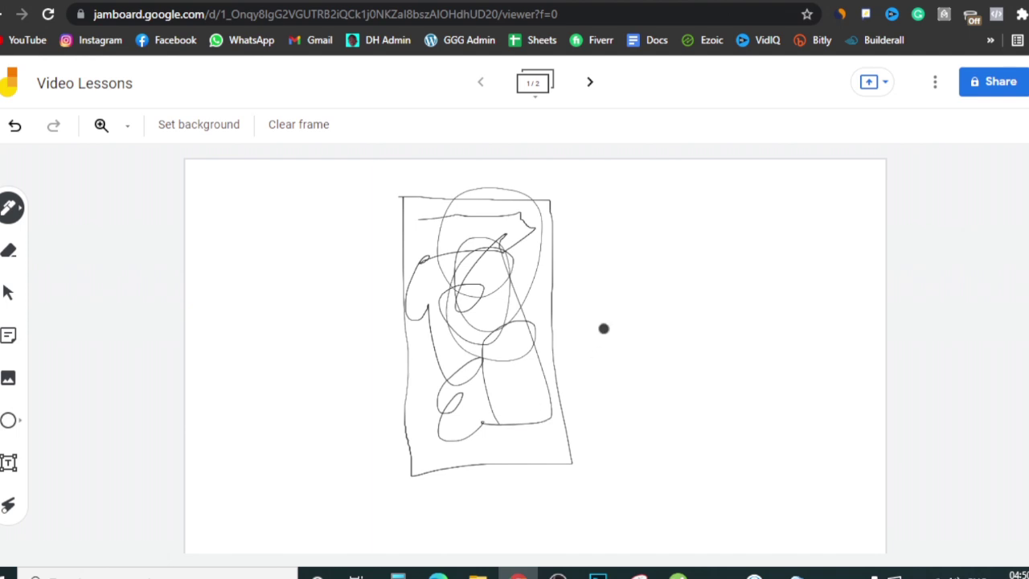
{"action": "mouse_move", "coordinate": [575, 259]}
{"action": "left_mouse_down"}
{"action": "mouse_move", "coordinate": [643, 303]}
{"action": "mouse_move", "coordinate": [639, 266]}
{"action": "left_mouse_up"}
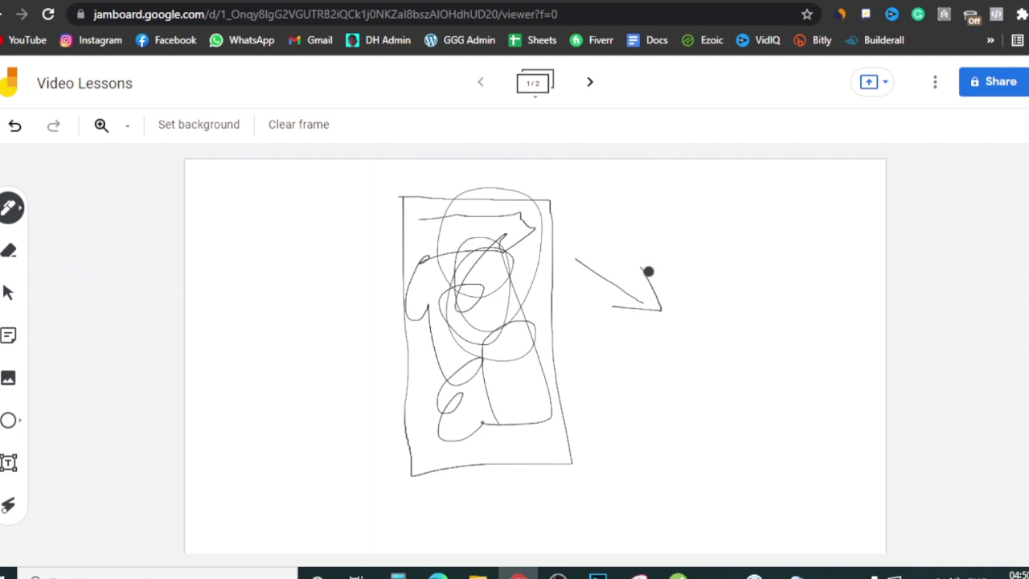
{"action": "mouse_move", "coordinate": [673, 286]}
{"action": "left_mouse_down"}
{"action": "mouse_move", "coordinate": [667, 413]}
{"action": "mouse_move", "coordinate": [728, 321]}
{"action": "mouse_move", "coordinate": [730, 292]}
{"action": "mouse_move", "coordinate": [679, 288]}
{"action": "mouse_move", "coordinate": [682, 278]}
{"action": "mouse_move", "coordinate": [717, 274]}
{"action": "mouse_move", "coordinate": [721, 291]}
{"action": "left_mouse_up"}
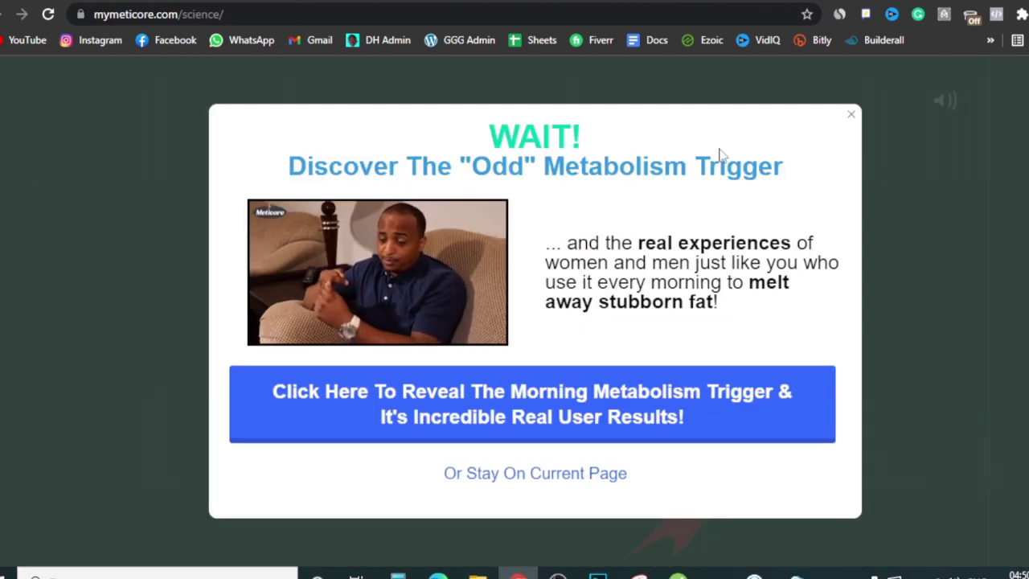
{"action": "left_click", "coordinate": [851, 115]}
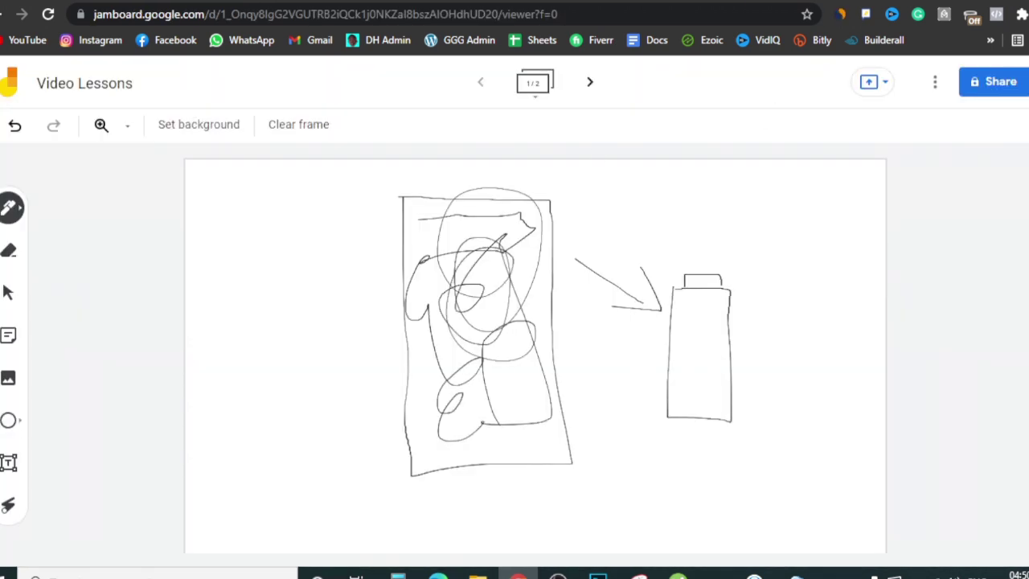
- Search Google for freeplrdownloads in a new tab and open the Free PLR Downloads website
{"action": "key", "text": "ctrl+t"}
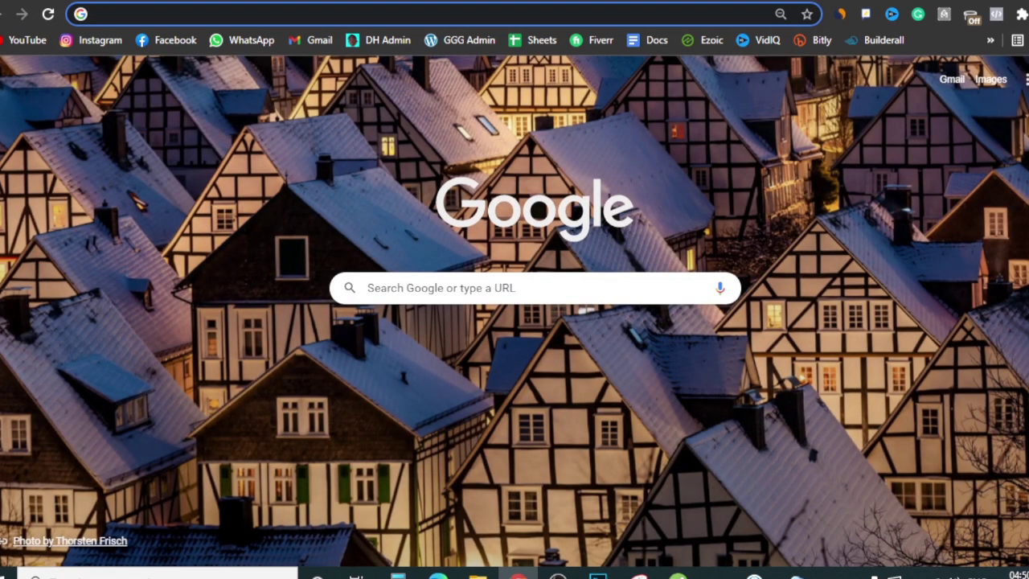
{"action": "type", "text": "f"}
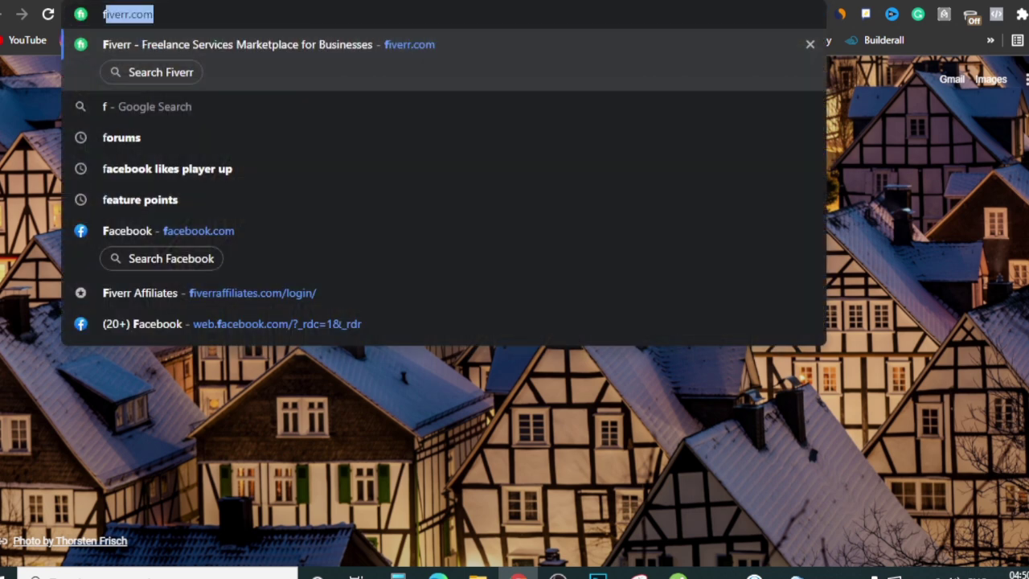
{"action": "type", "text": "reeplr"}
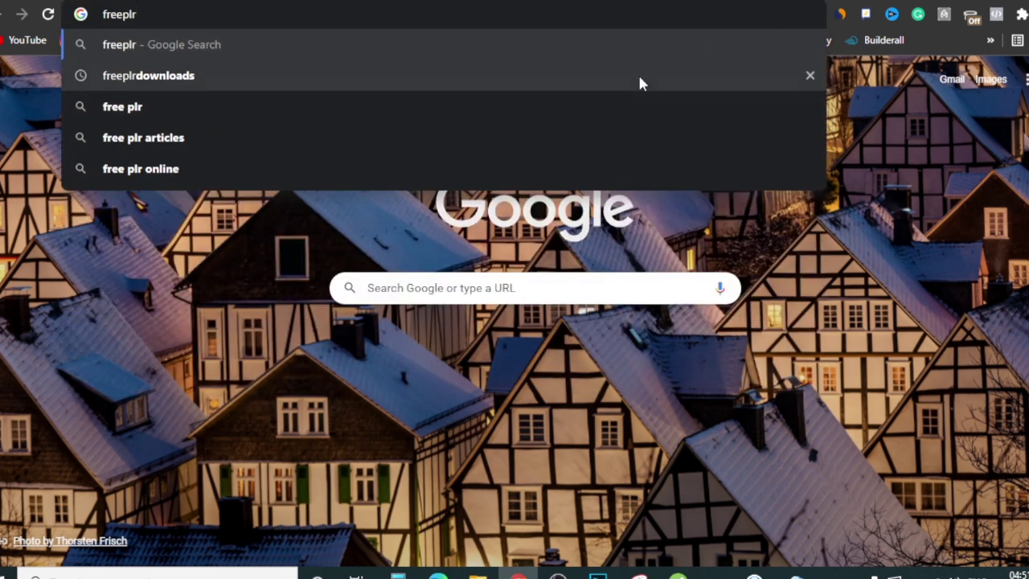
{"action": "left_click", "coordinate": [634, 75]}
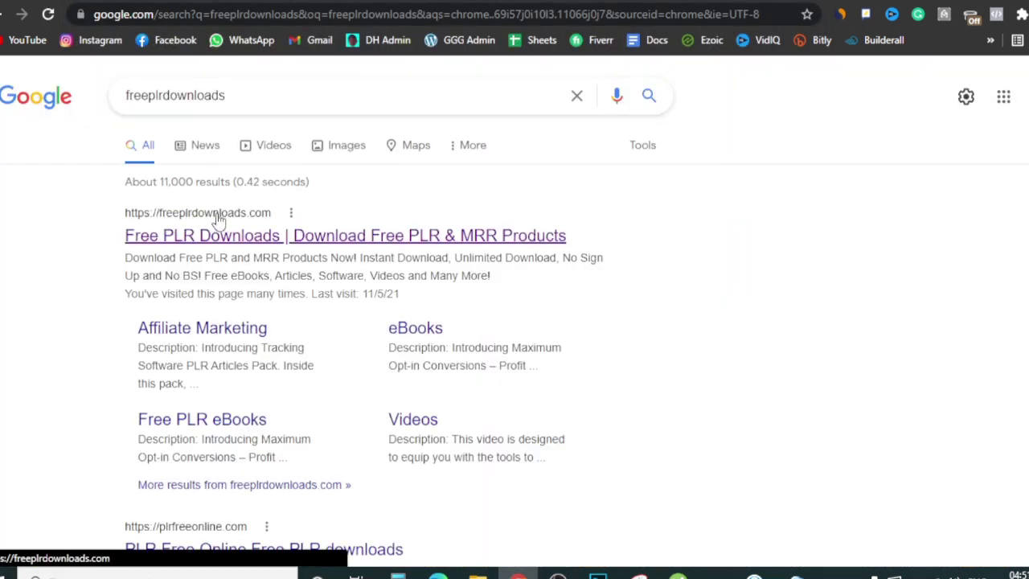
{"action": "left_click", "coordinate": [268, 216]}
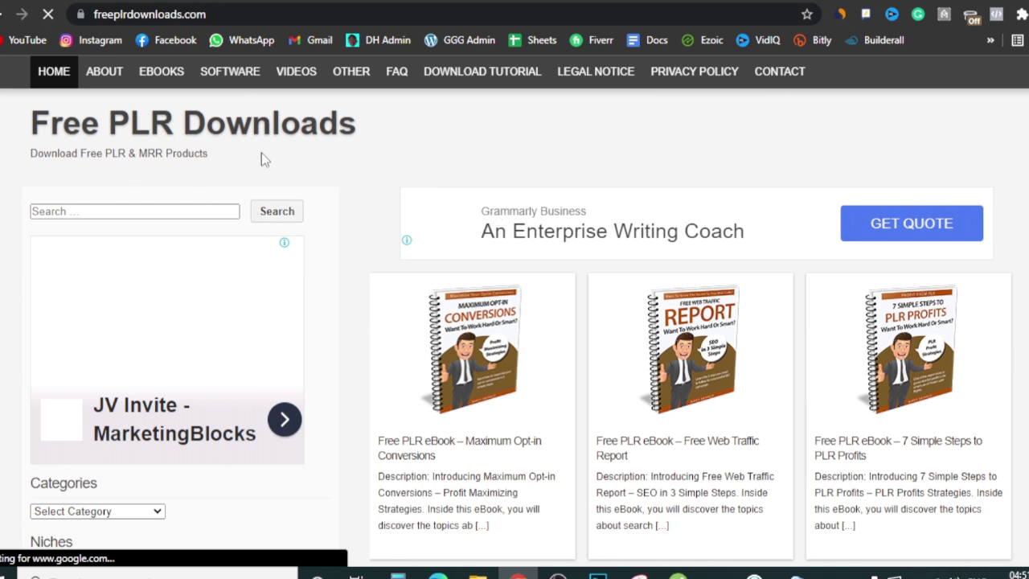
- Search the Free PLR Downloads site for weight loss
{"action": "type", "text": "w"}
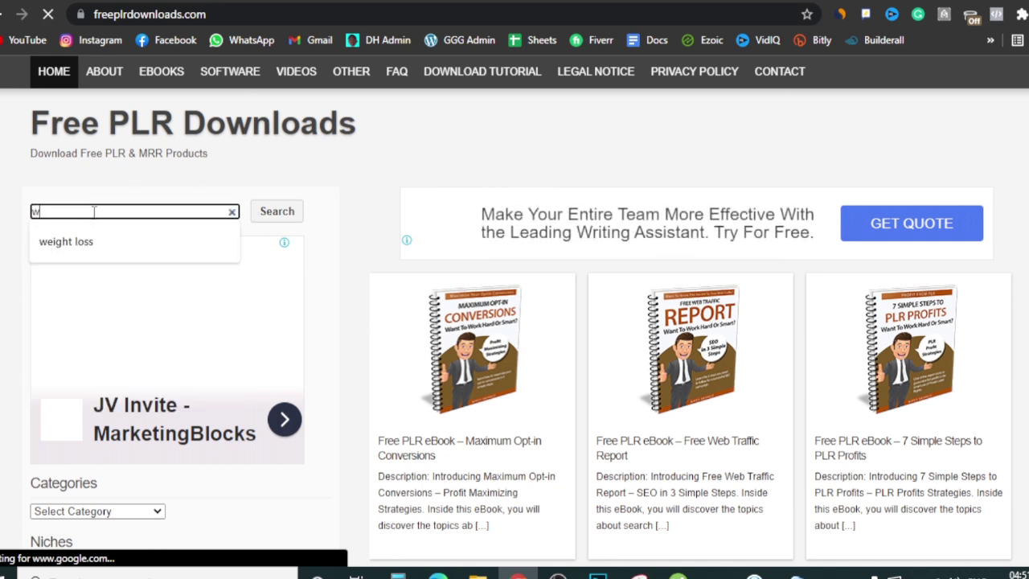
{"action": "type", "text": "eight loss"}
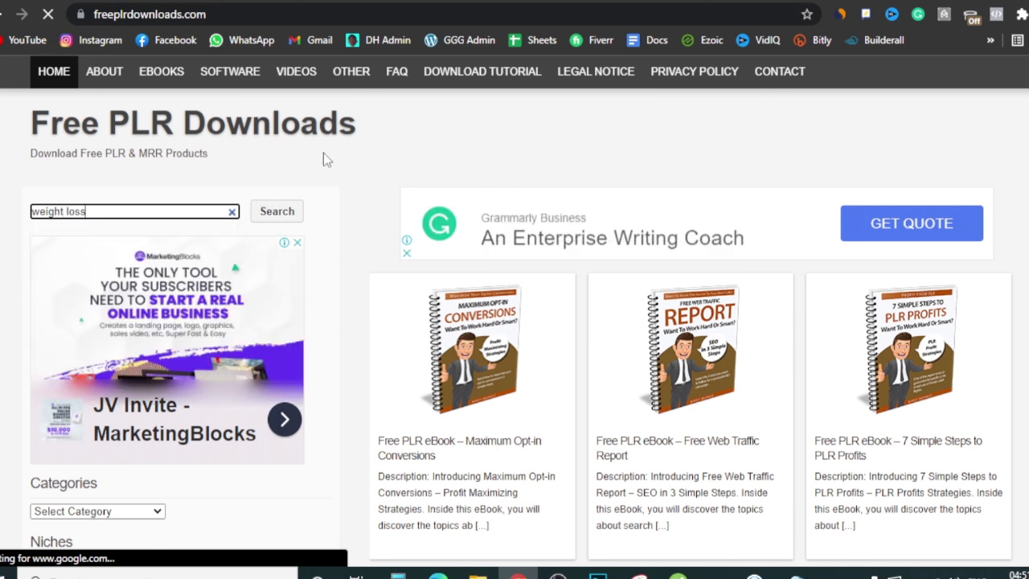
{"action": "left_click", "coordinate": [273, 213]}
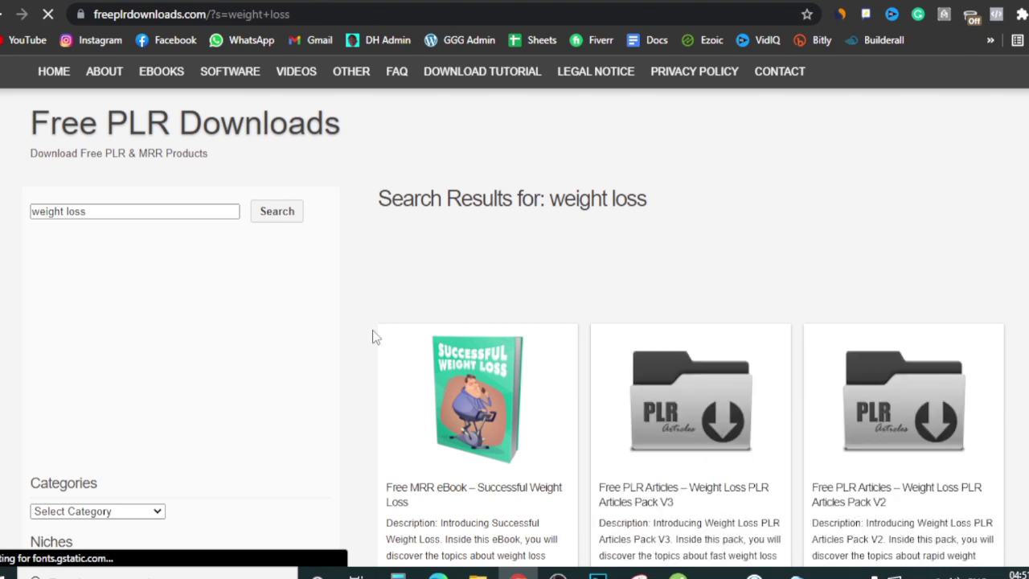
- Open the Free PLR eBook – 100 Weight Loss Tips page from the search results, dismissing the interstitial ad
{"action": "scroll", "coordinate": [373, 336], "scroll_direction": "down", "scroll_amount": 4}
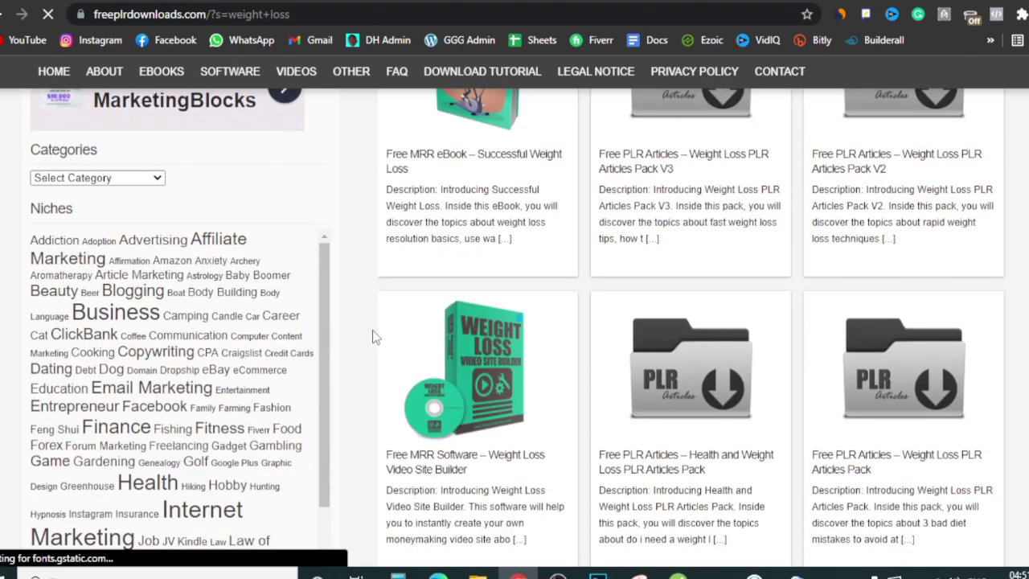
{"action": "scroll", "coordinate": [372, 336], "scroll_direction": "down", "scroll_amount": 1}
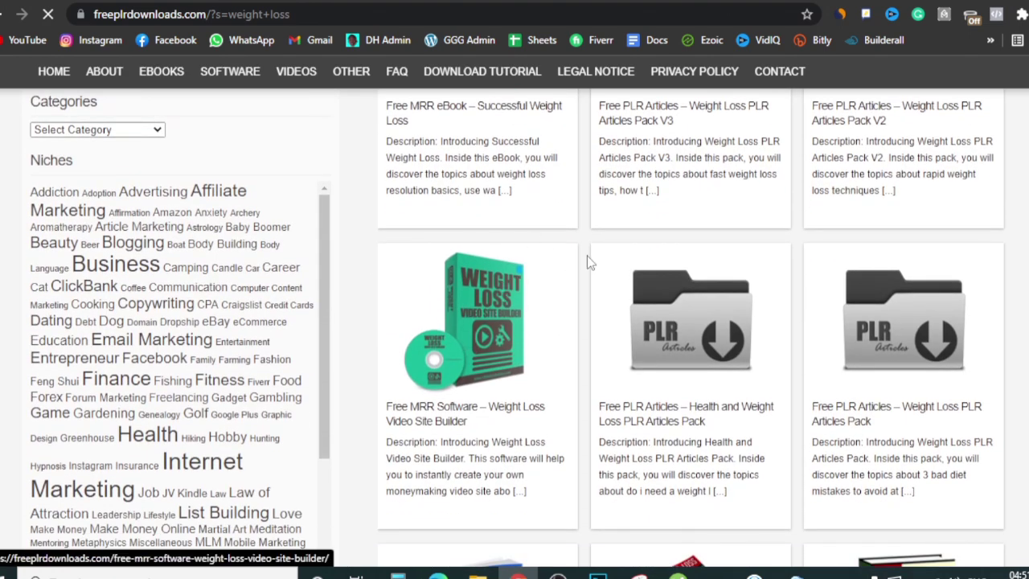
{"action": "scroll", "coordinate": [691, 354], "scroll_direction": "down", "scroll_amount": 4}
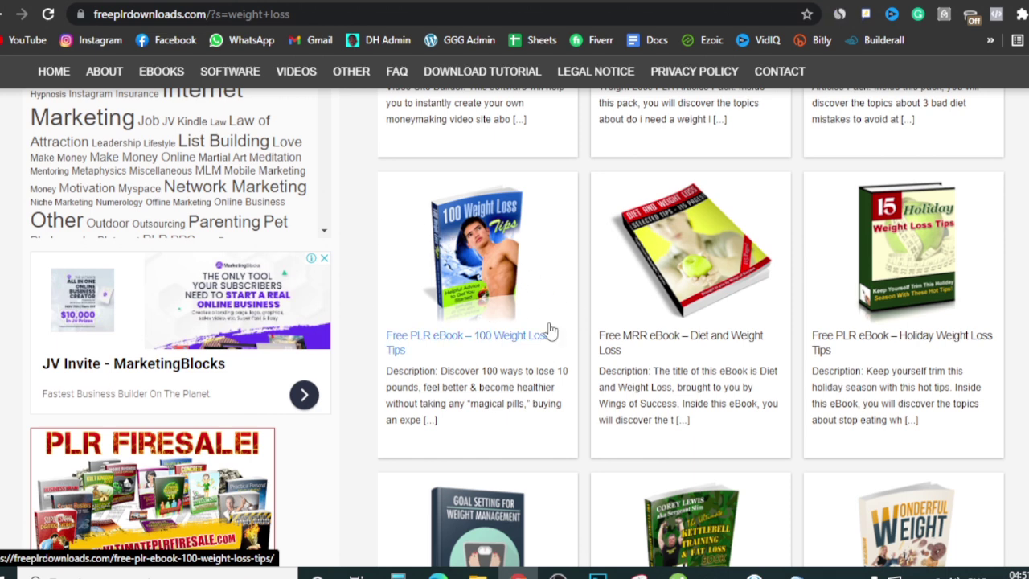
{"action": "left_click", "coordinate": [499, 341]}
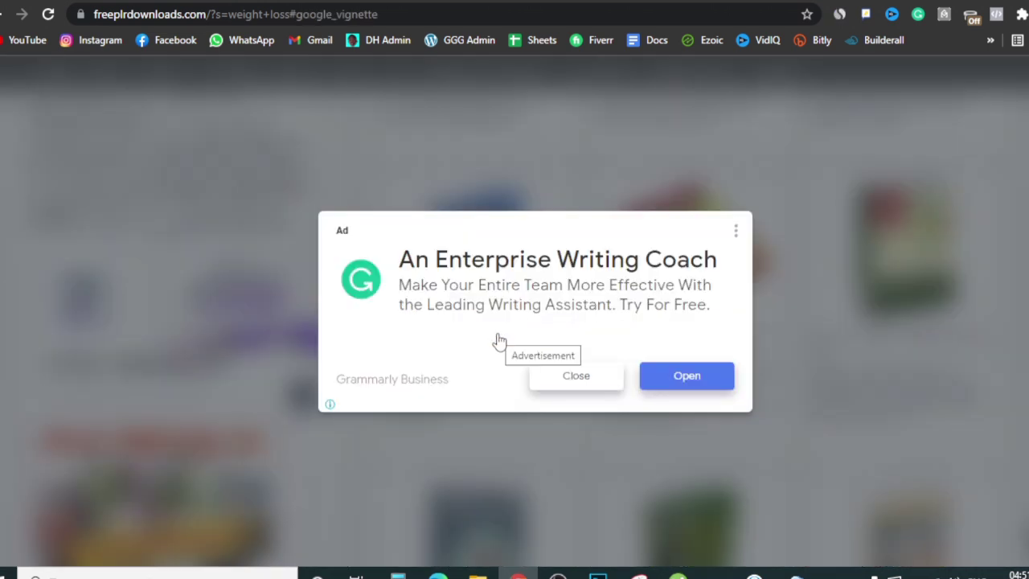
{"action": "left_click", "coordinate": [578, 381]}
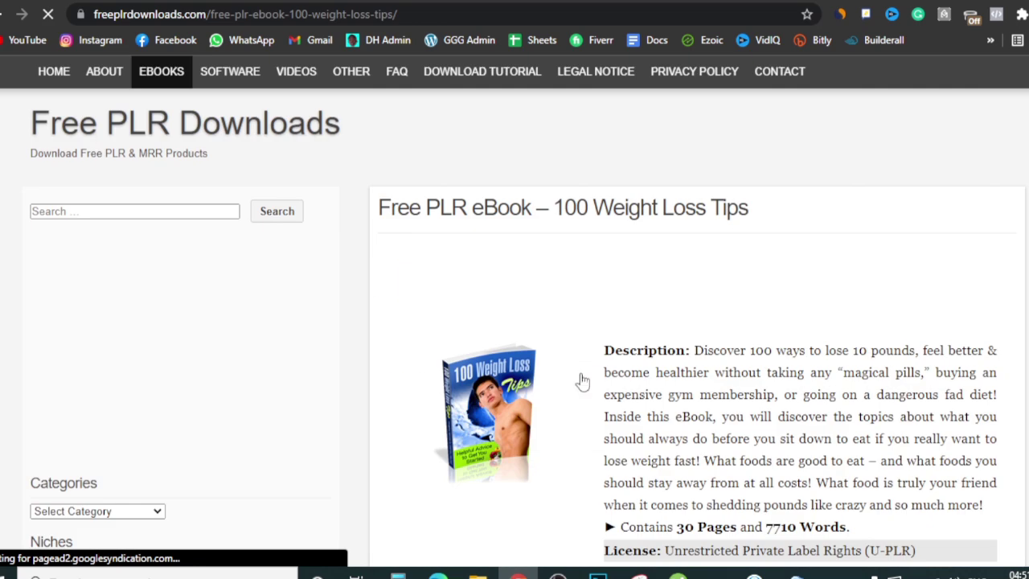
- Download the 100 Weight Loss Tips eBook package from its product page
{"action": "scroll", "coordinate": [583, 381], "scroll_direction": "down", "scroll_amount": 6}
{"action": "scroll", "coordinate": [582, 381], "scroll_direction": "down", "scroll_amount": 3}
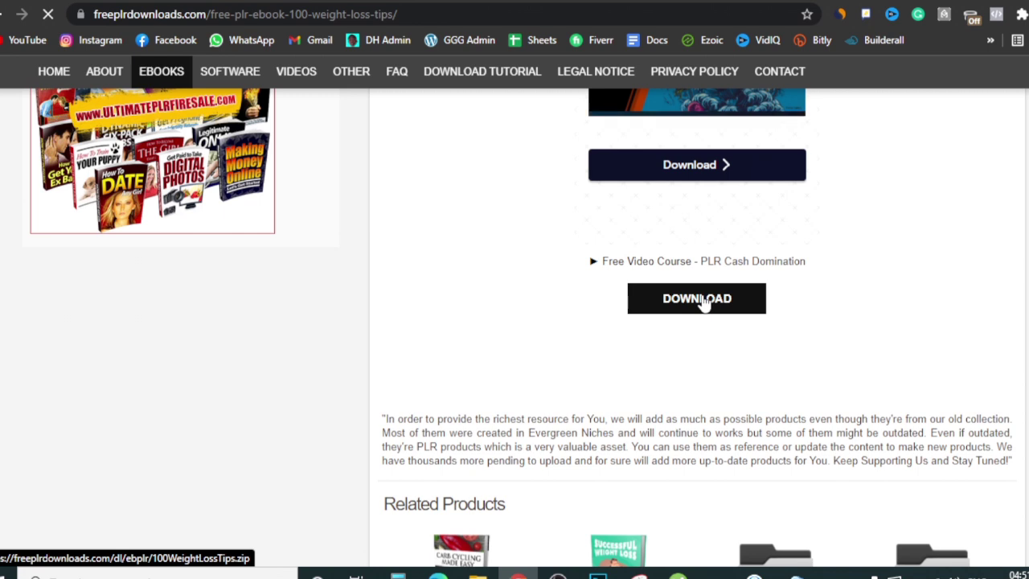
{"action": "left_click", "coordinate": [703, 302]}
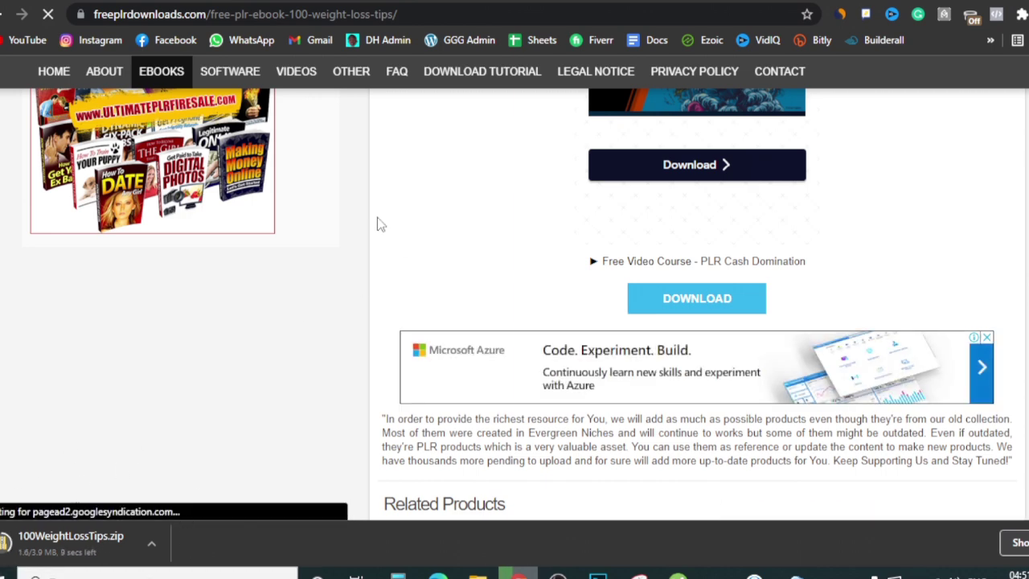
{"action": "scroll", "coordinate": [352, 239], "scroll_direction": "up", "scroll_amount": 15}
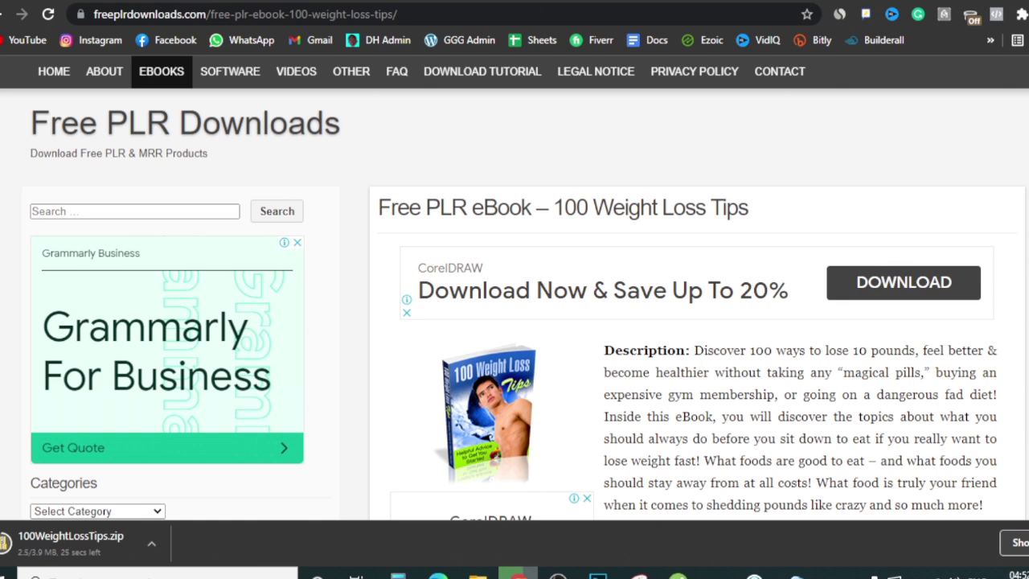
- Switch to File Explorer, open the Downloads folder and check the browser for the progress of 100WeightLossTips.zip
{"action": "key", "text": "ctrl+Tab"}
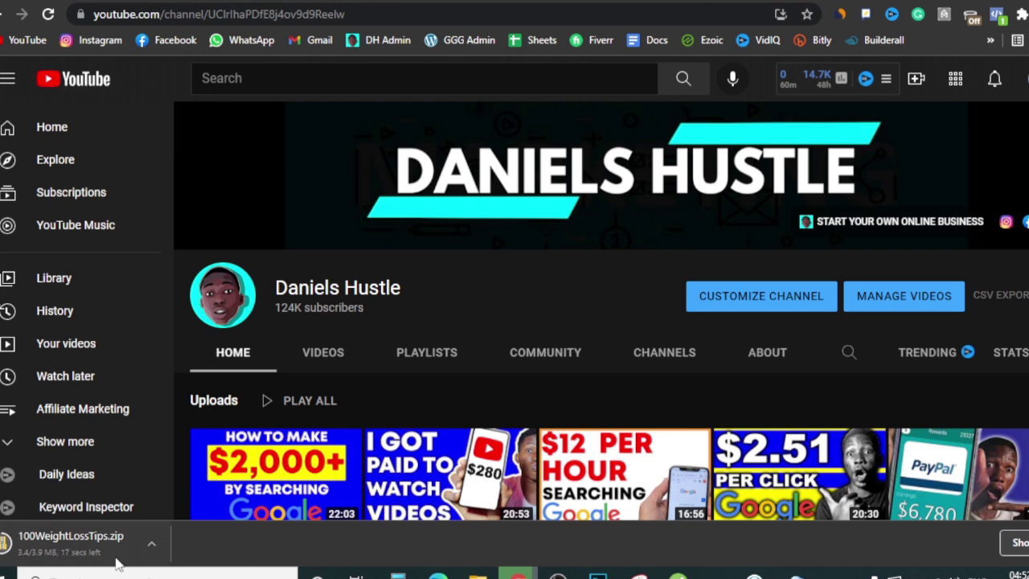
{"action": "left_click", "coordinate": [477, 575]}
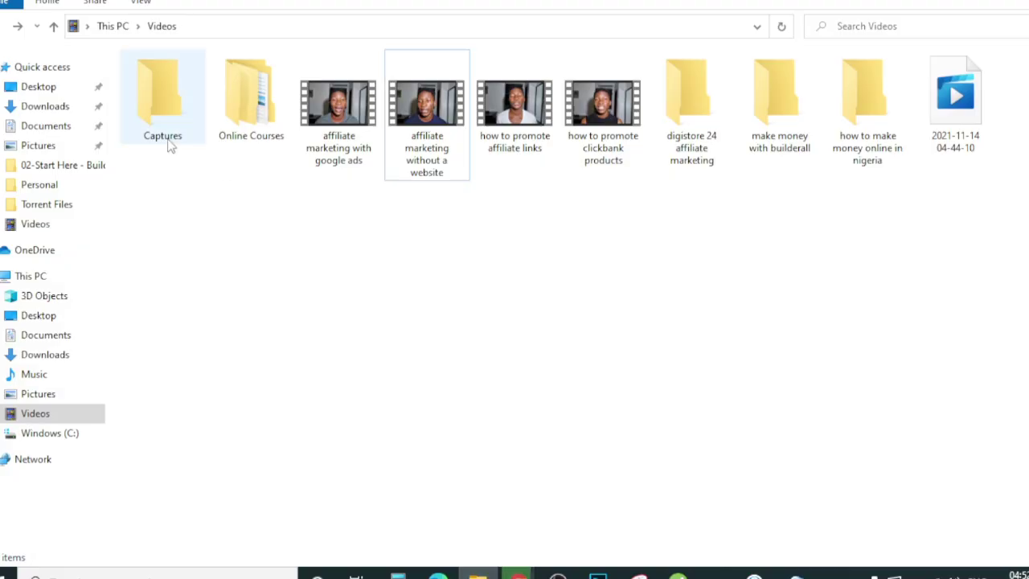
{"action": "left_click", "coordinate": [64, 109]}
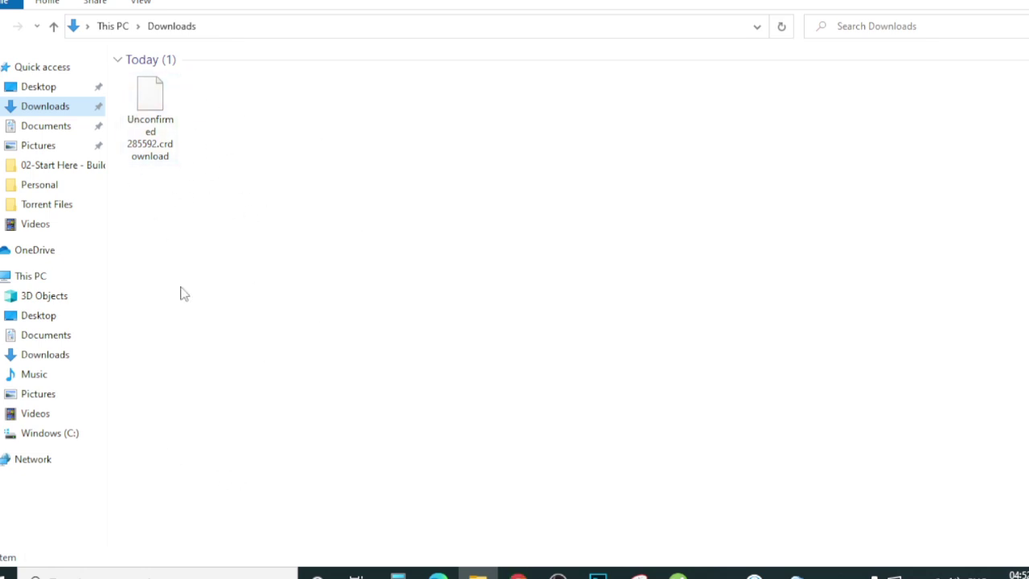
{"action": "left_click", "coordinate": [519, 575]}
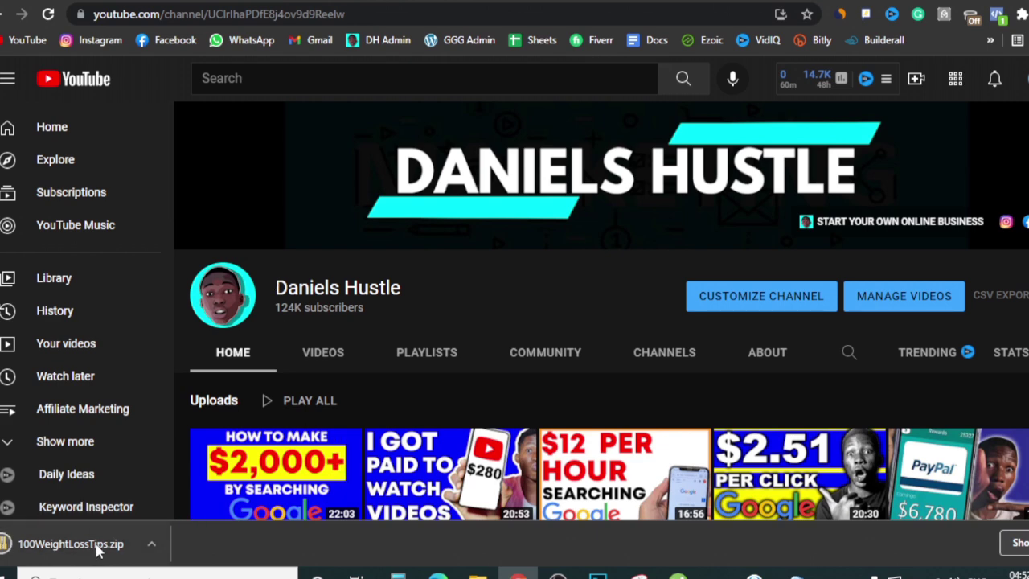
{"action": "left_click", "coordinate": [478, 575]}
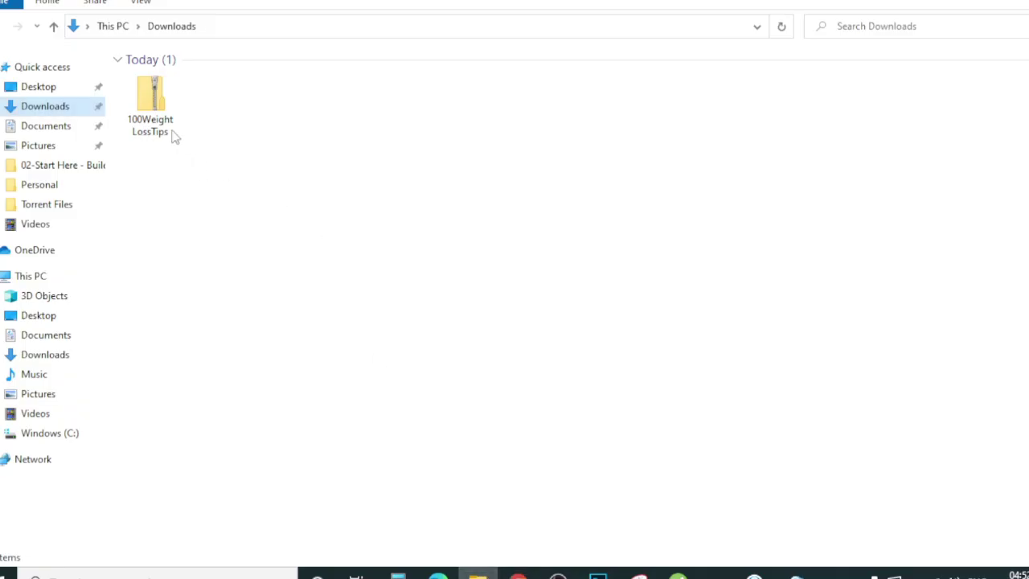
- Extract the 100WeightLossTips archive into the suggested 100WeightLossTips folder inside Downloads
{"action": "double_click", "coordinate": [145, 93]}
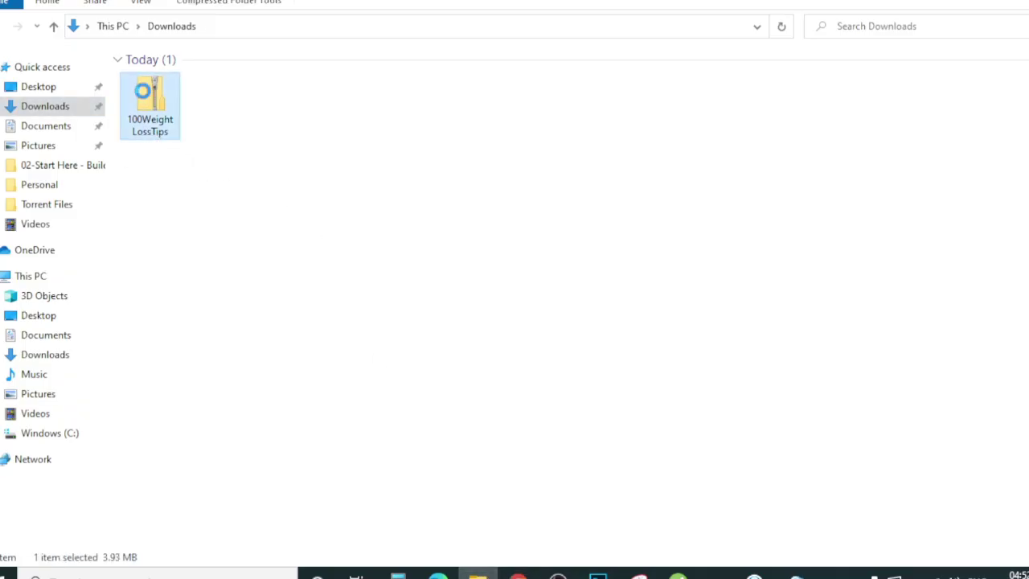
{"action": "right_click", "coordinate": [144, 92]}
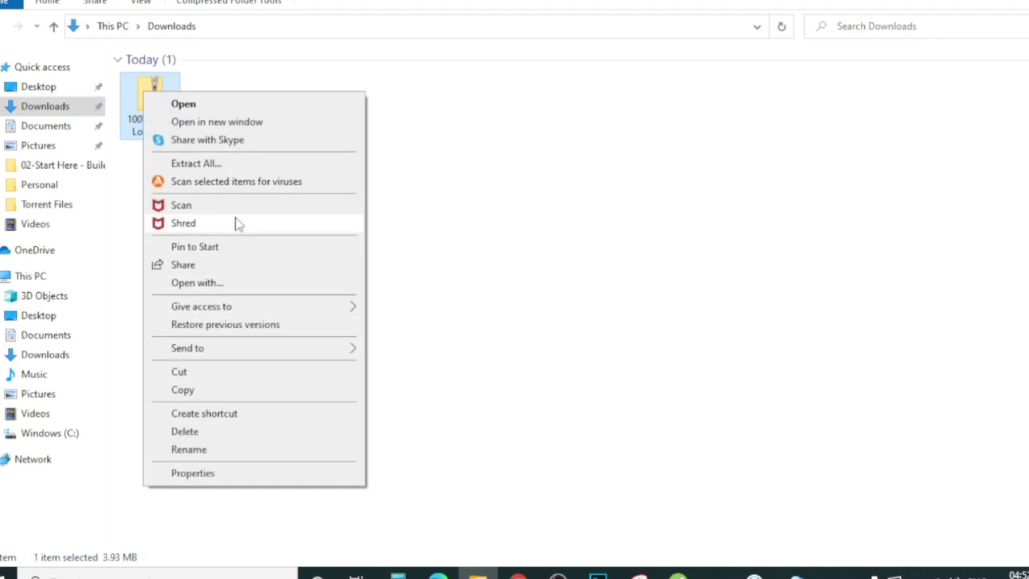
{"action": "left_click", "coordinate": [200, 163]}
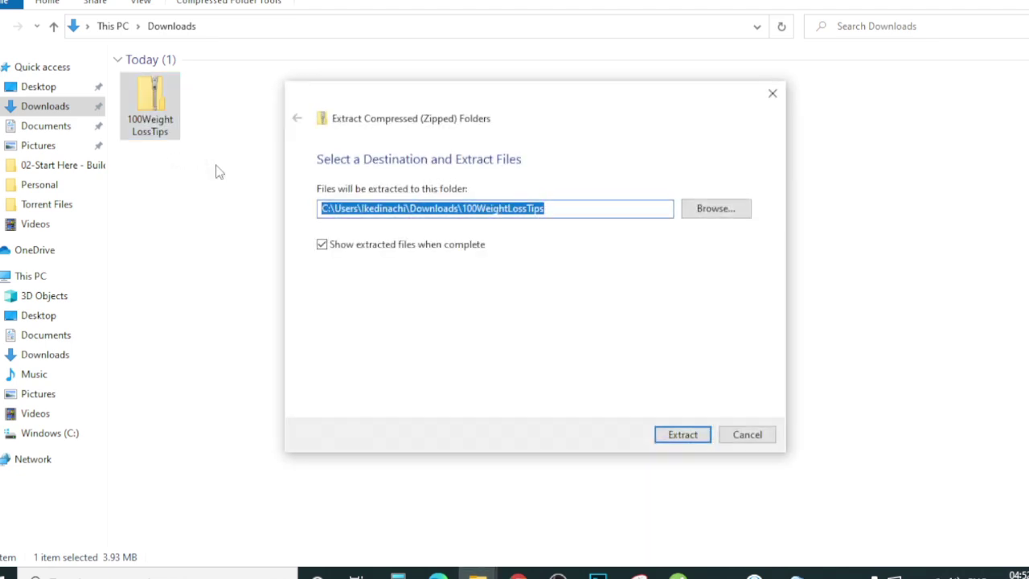
{"action": "left_click", "coordinate": [680, 434]}
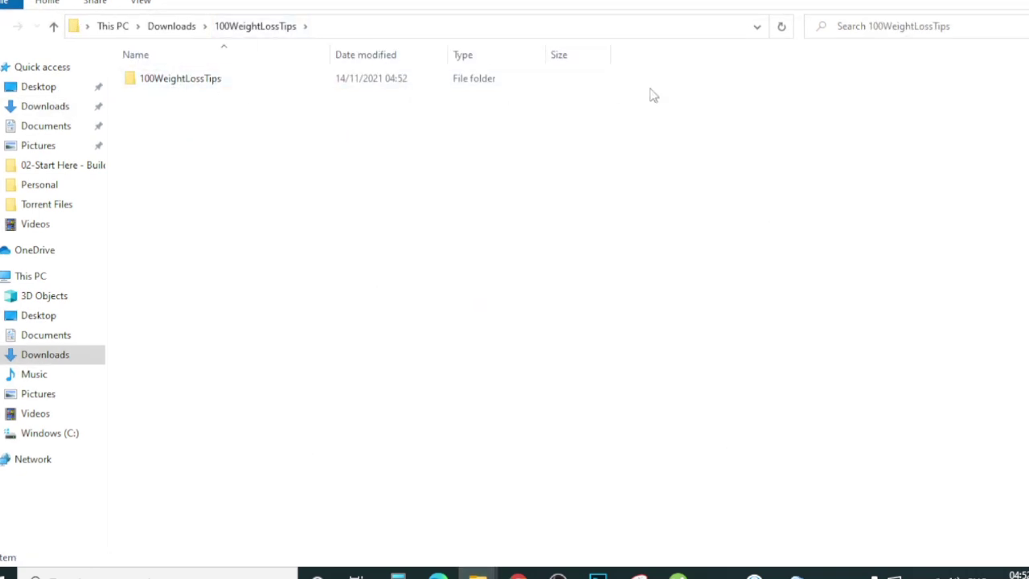
- Return to Downloads and open the extracted 100WeightLossTips folder and the folder of the same name inside it
{"action": "key", "text": "alt+Tab"}
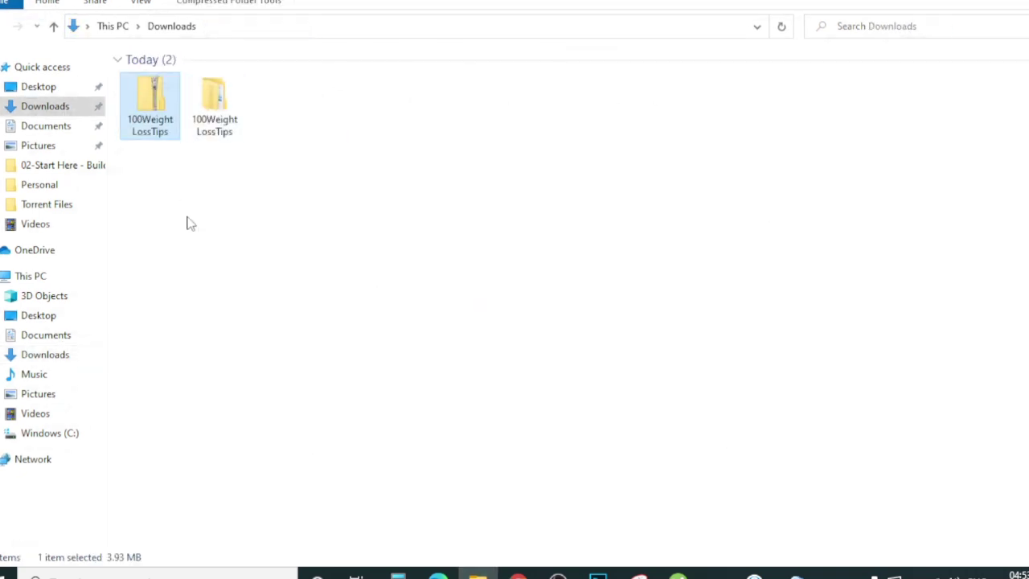
{"action": "left_click", "coordinate": [227, 104]}
{"action": "double_click", "coordinate": [225, 103]}
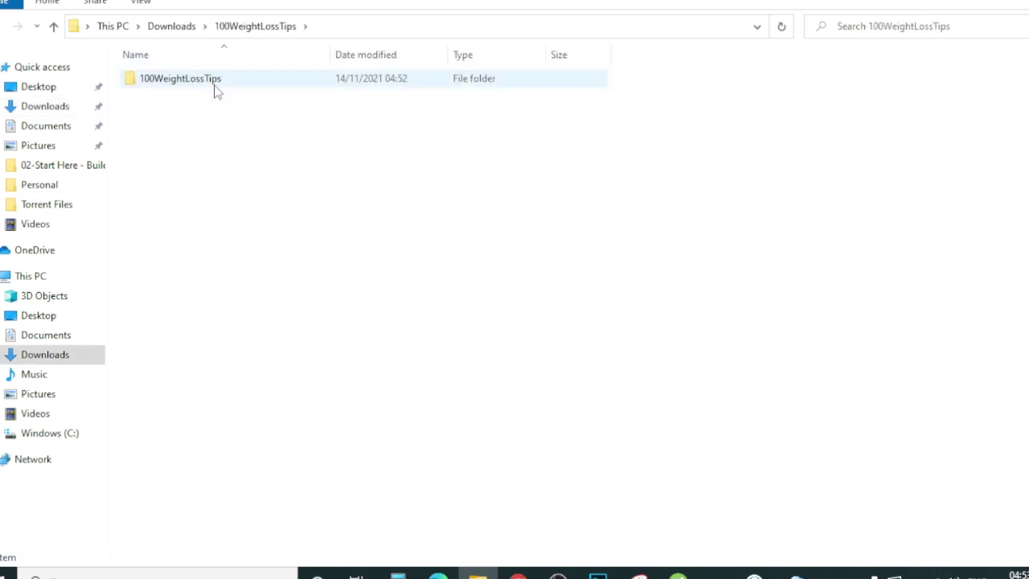
{"action": "left_click", "coordinate": [207, 87]}
{"action": "double_click", "coordinate": [207, 80]}
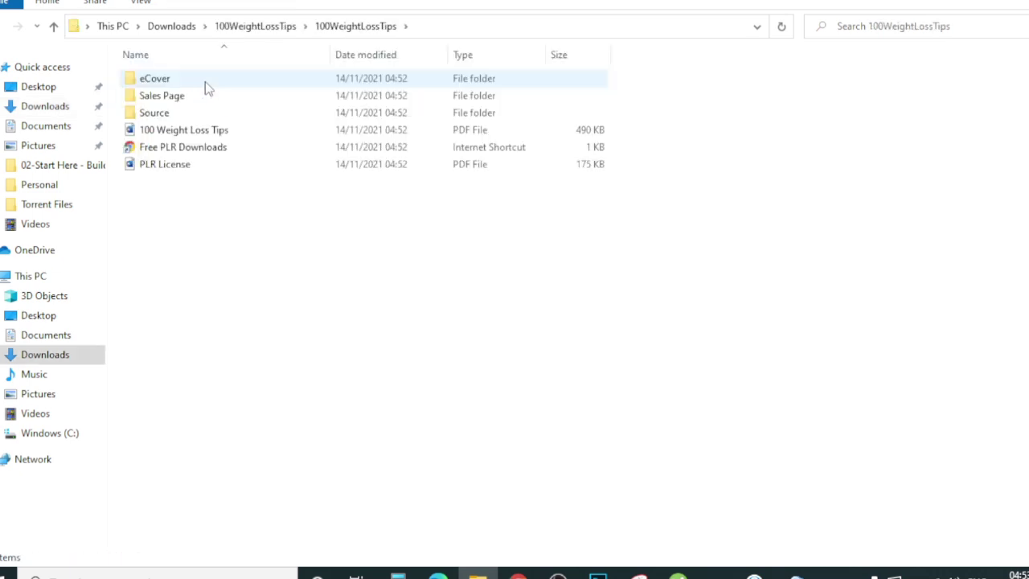
- Open the 100 Weight Loss Tips PDF in Word, accept the conversion, and decline signing in by using Word as view only
{"action": "left_click", "coordinate": [215, 135]}
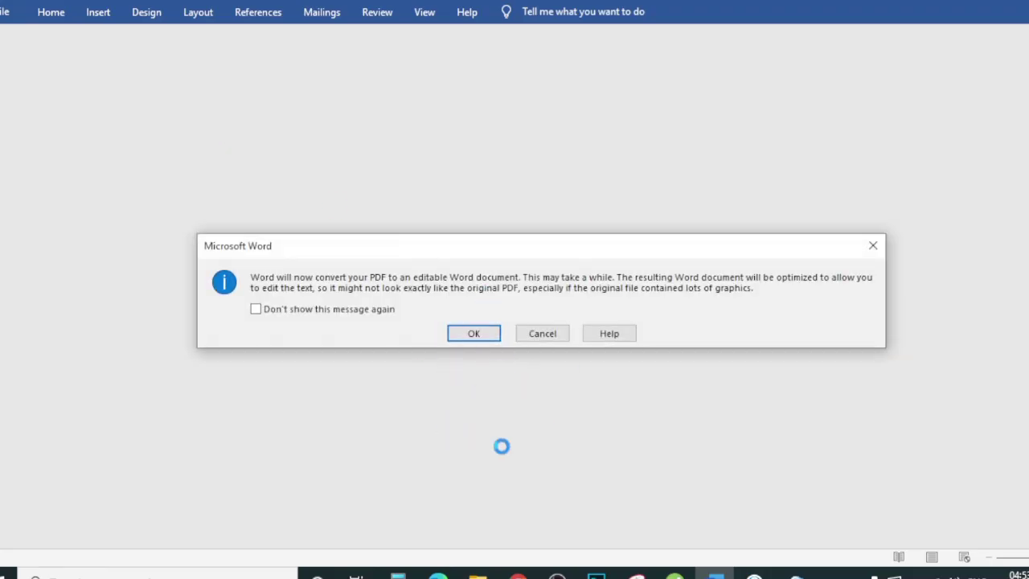
{"action": "left_click", "coordinate": [476, 331]}
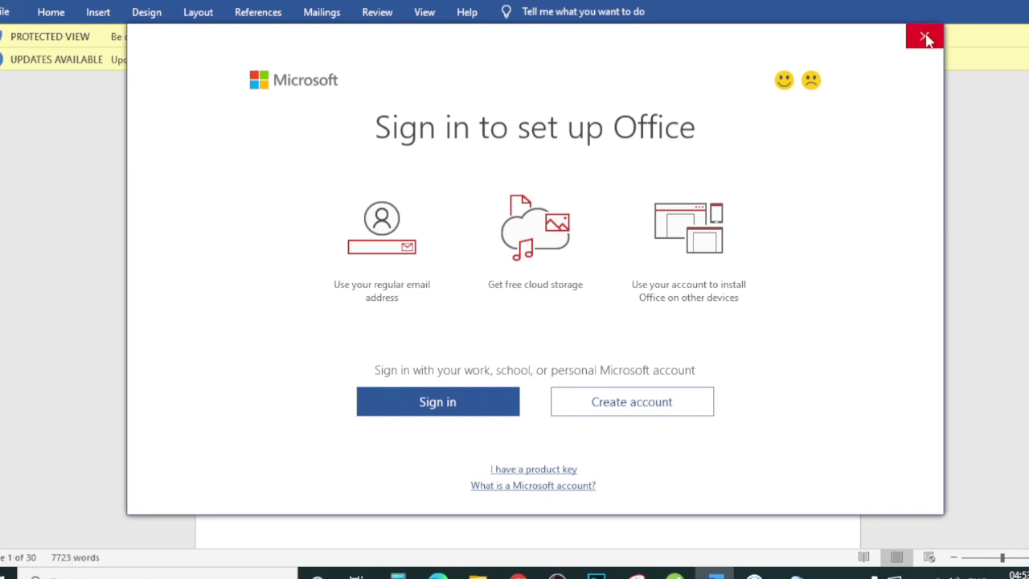
{"action": "left_click", "coordinate": [925, 37]}
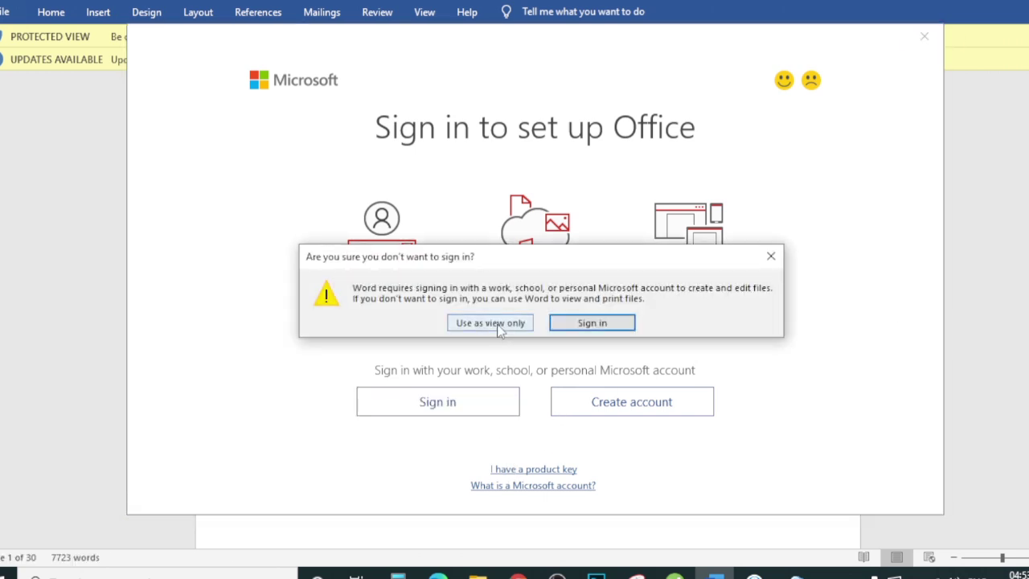
{"action": "left_click", "coordinate": [498, 326]}
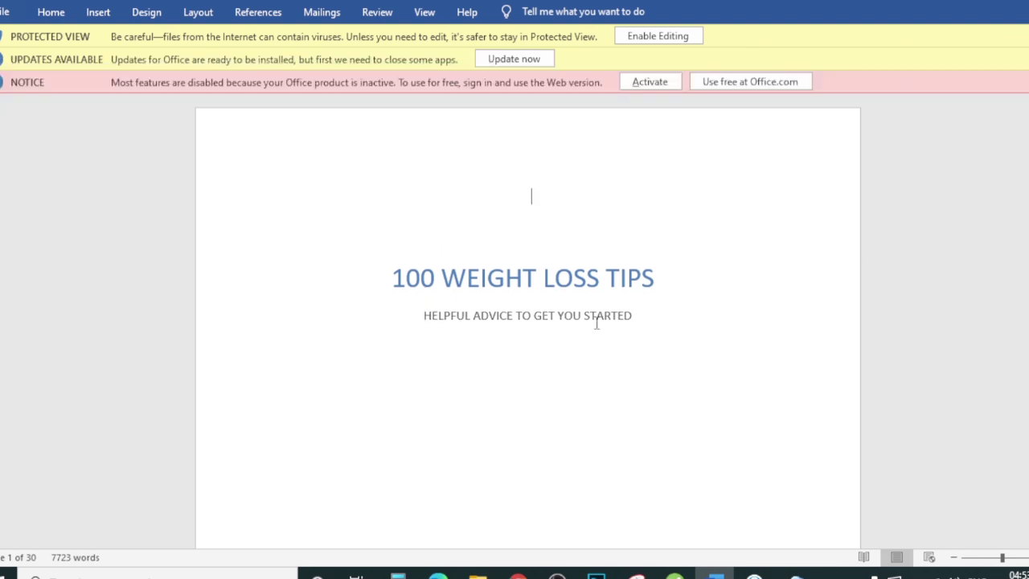
- Examine the eBook's table of contents, introduction and first chapter on weight loss beginning with what you drink
{"action": "scroll", "coordinate": [596, 322], "scroll_direction": "down", "scroll_amount": 5}
{"action": "scroll", "coordinate": [597, 322], "scroll_direction": "down", "scroll_amount": 8}
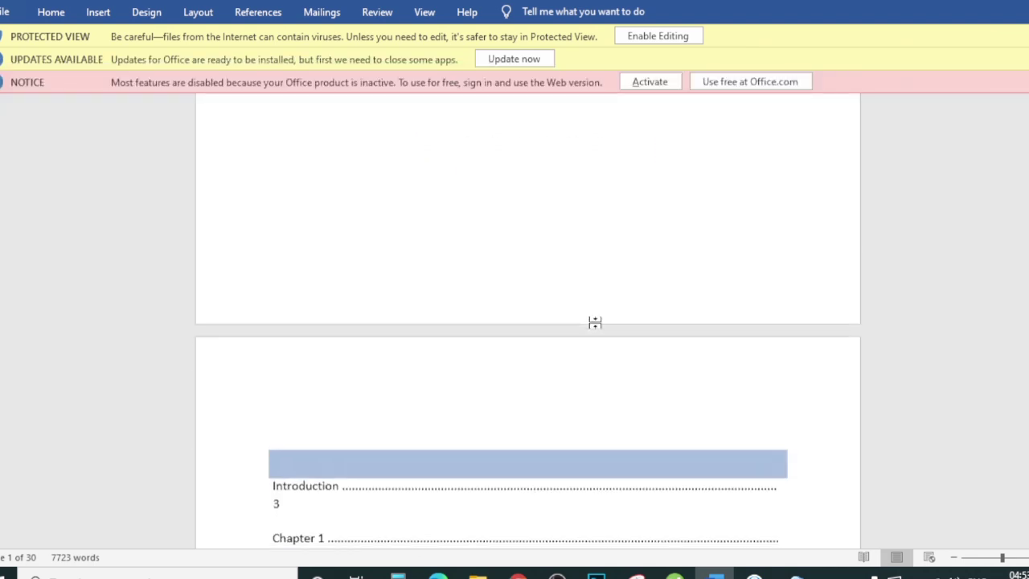
{"action": "scroll", "coordinate": [429, 323], "scroll_direction": "down", "scroll_amount": 10}
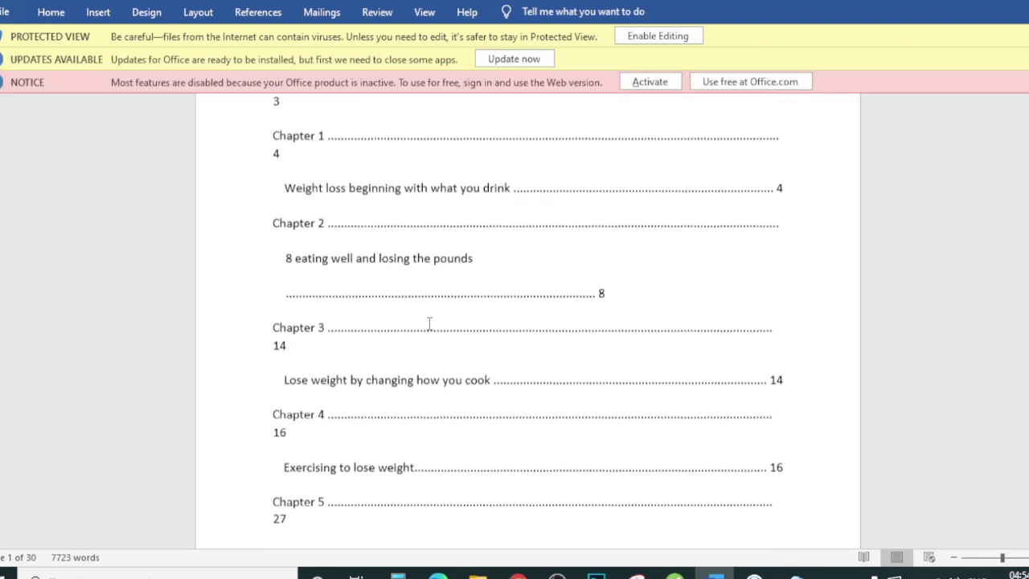
{"action": "scroll", "coordinate": [429, 323], "scroll_direction": "down", "scroll_amount": 3}
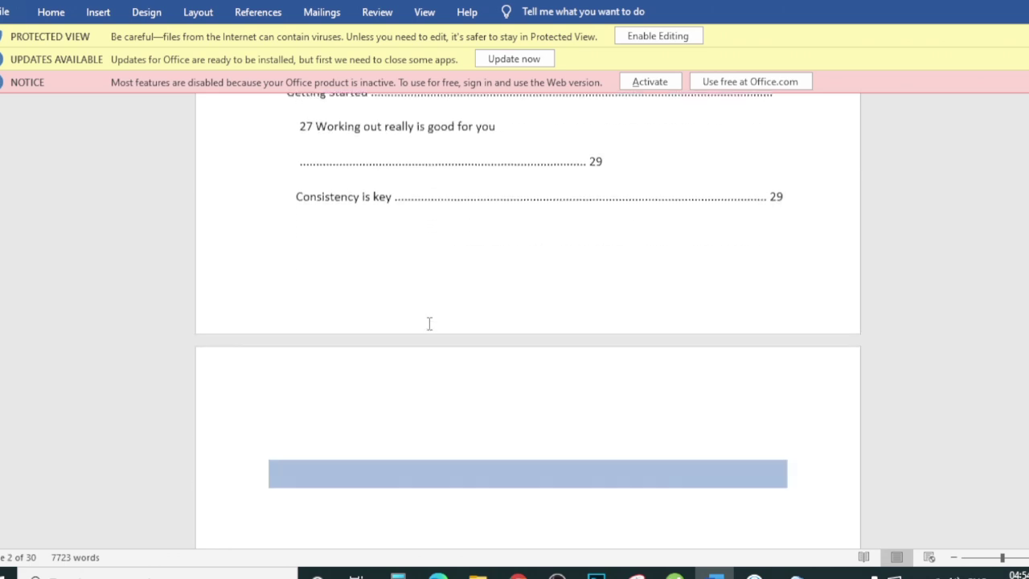
{"action": "scroll", "coordinate": [429, 323], "scroll_direction": "up", "scroll_amount": 12}
{"action": "scroll", "coordinate": [429, 323], "scroll_direction": "up", "scroll_amount": 1}
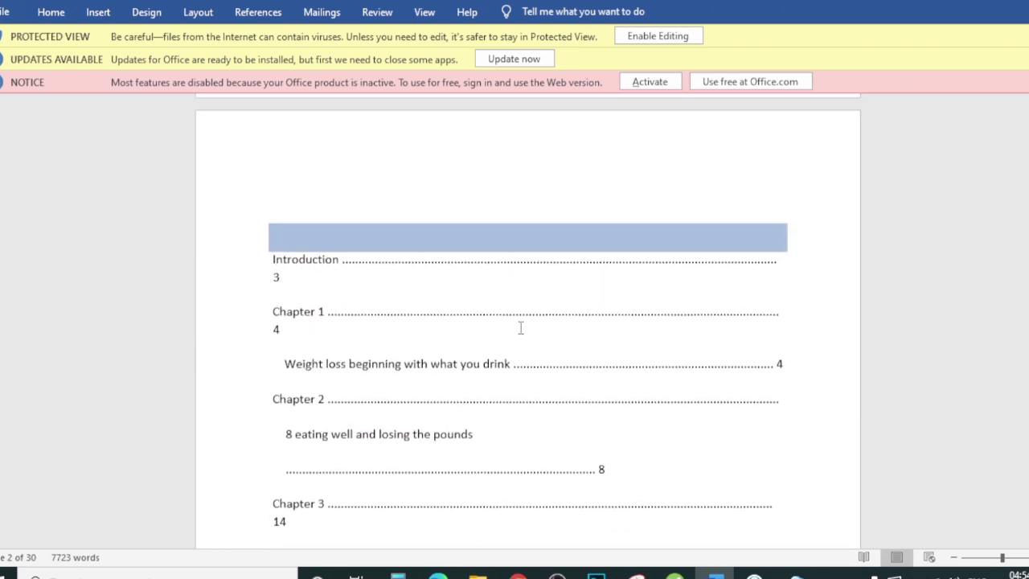
{"action": "scroll", "coordinate": [520, 327], "scroll_direction": "down", "scroll_amount": 15}
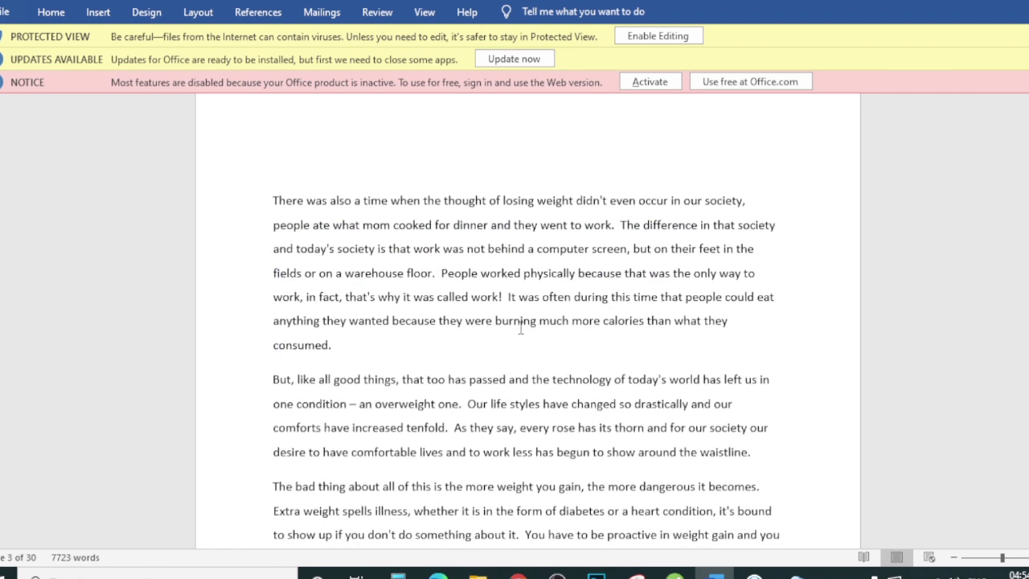
{"action": "scroll", "coordinate": [520, 327], "scroll_direction": "up", "scroll_amount": 3}
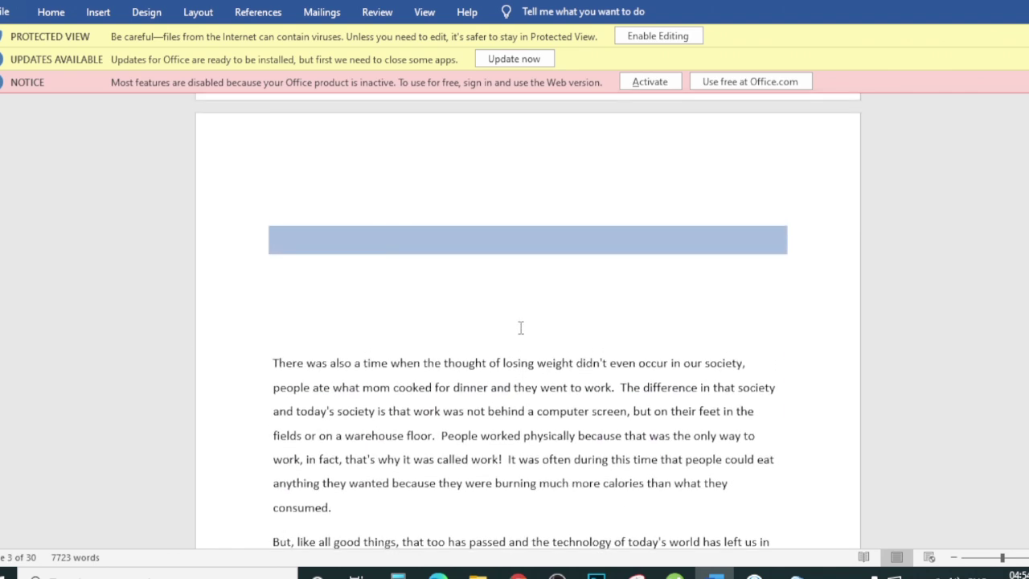
{"action": "scroll", "coordinate": [469, 371], "scroll_direction": "down", "scroll_amount": 1}
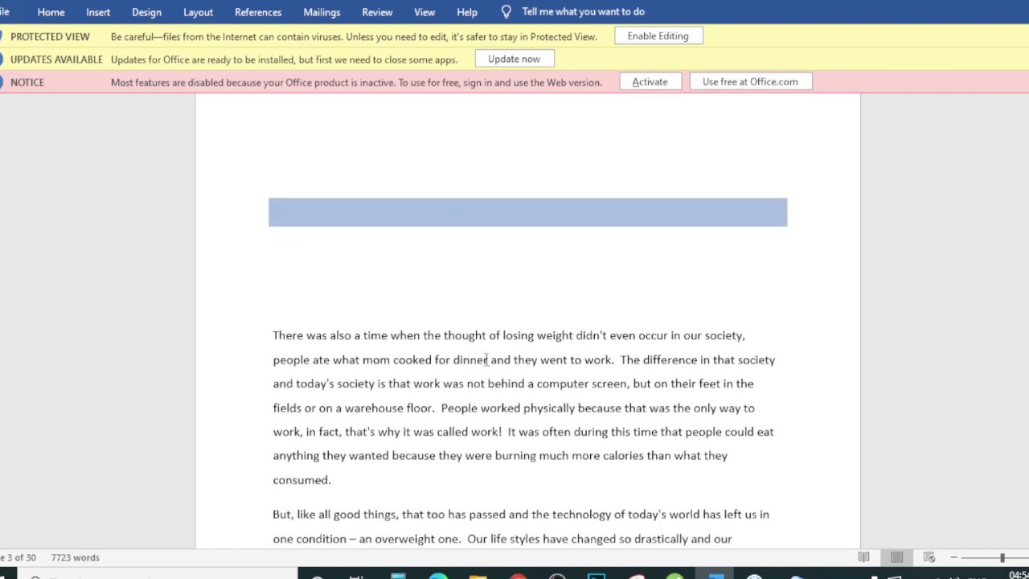
{"action": "scroll", "coordinate": [487, 359], "scroll_direction": "down", "scroll_amount": 15}
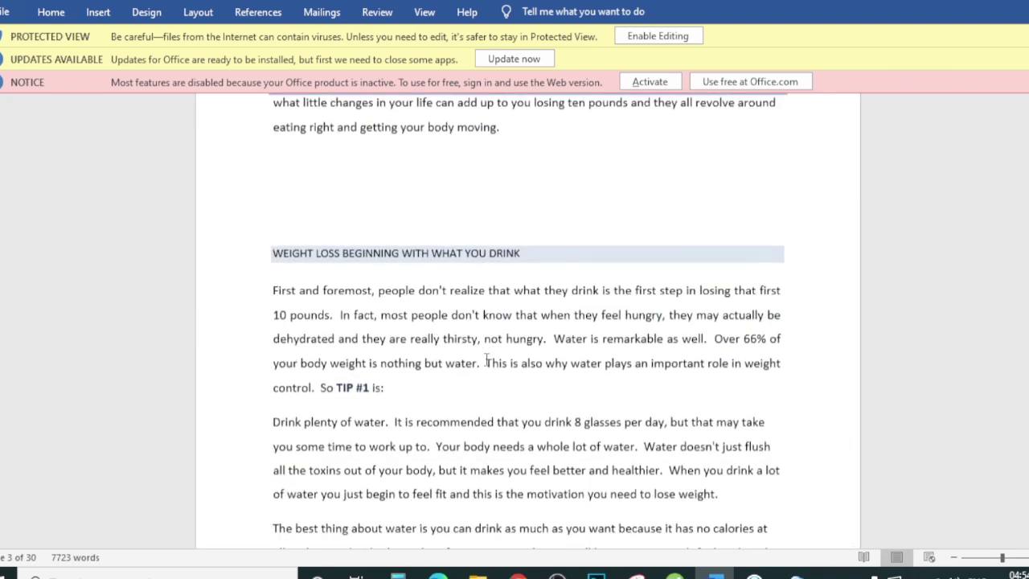
- Enable editing of the 100 Weight Loss Tips document and accept its conversion from PDF to an editable Word document
{"action": "scroll", "coordinate": [486, 360], "scroll_direction": "down", "scroll_amount": 1}
{"action": "scroll", "coordinate": [486, 359], "scroll_direction": "up", "scroll_amount": 12}
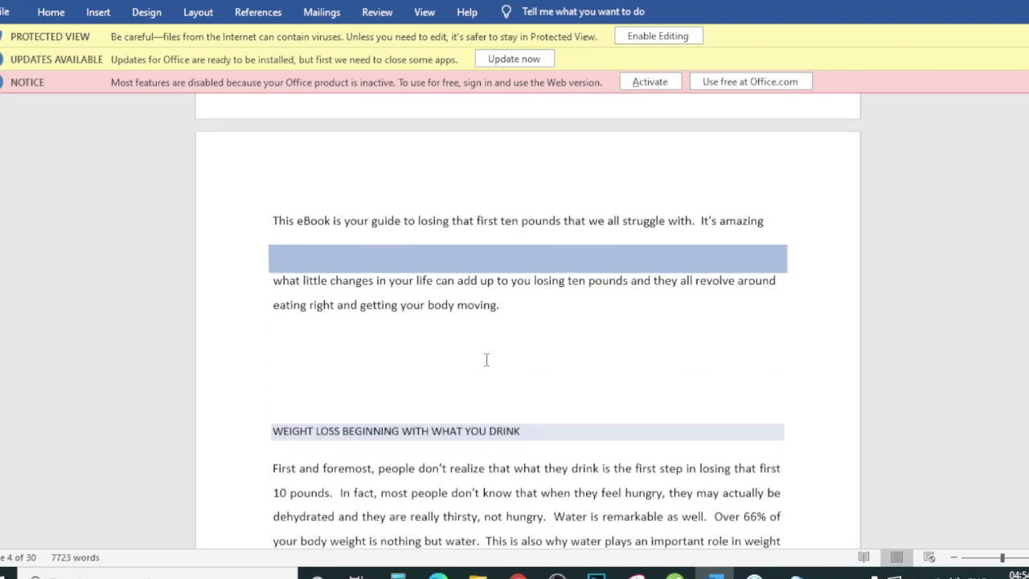
{"action": "scroll", "coordinate": [486, 359], "scroll_direction": "up", "scroll_amount": 15}
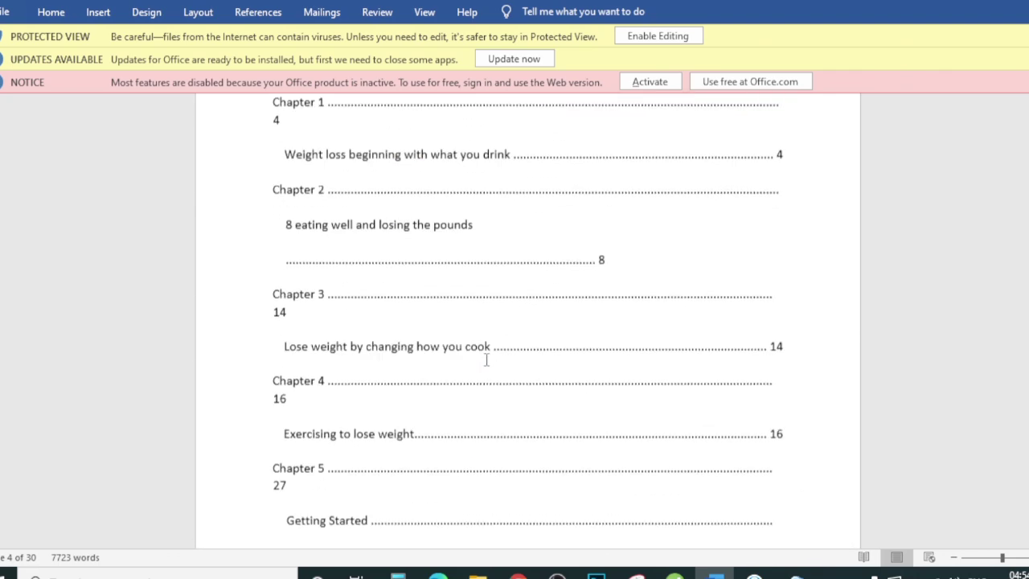
{"action": "scroll", "coordinate": [486, 359], "scroll_direction": "down", "scroll_amount": 20}
{"action": "scroll", "coordinate": [486, 359], "scroll_direction": "down", "scroll_amount": 13}
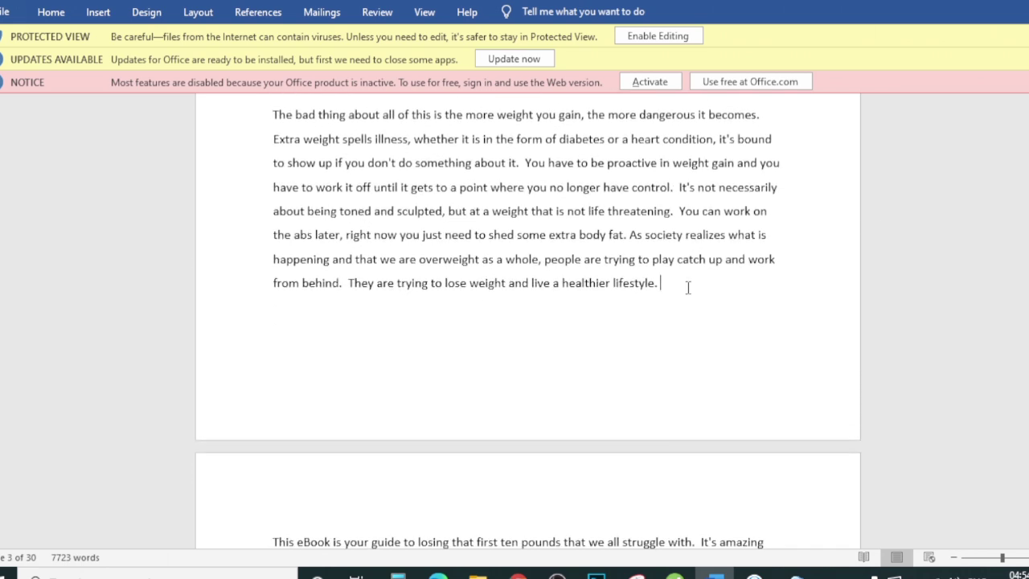
{"action": "left_click", "coordinate": [649, 36]}
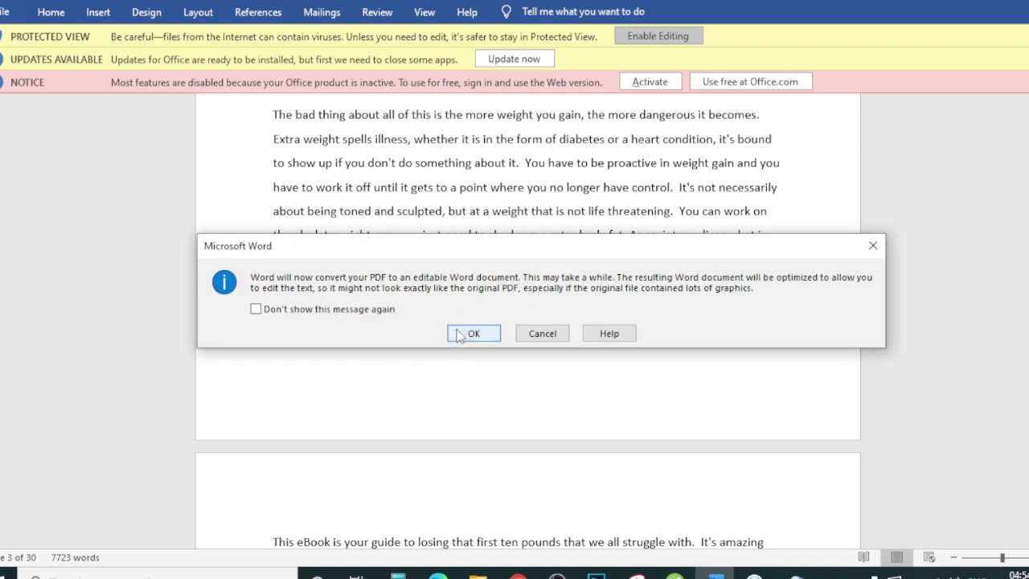
{"action": "left_click", "coordinate": [458, 332]}
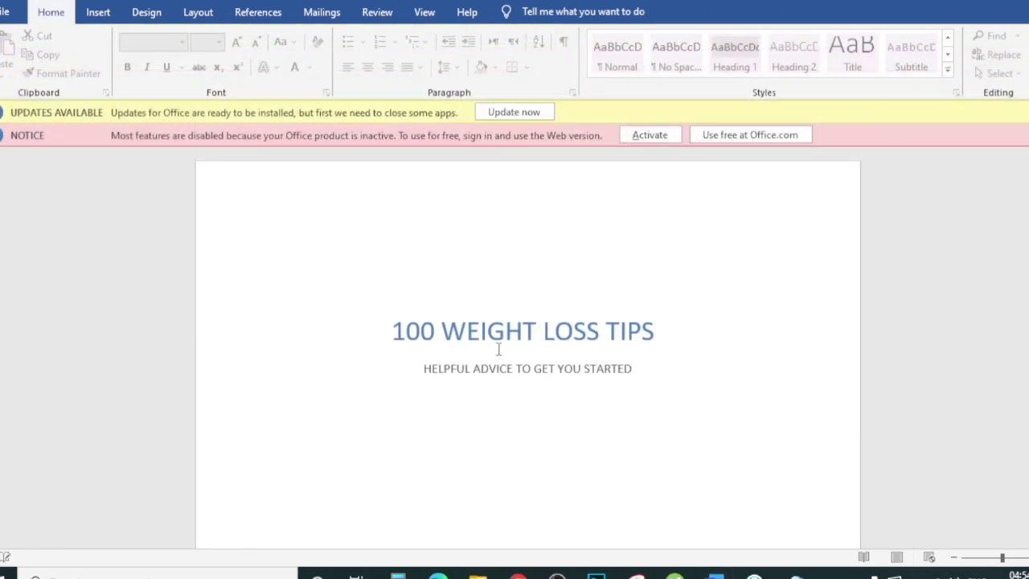
{"action": "scroll", "coordinate": [607, 179], "scroll_direction": "down", "scroll_amount": 5}
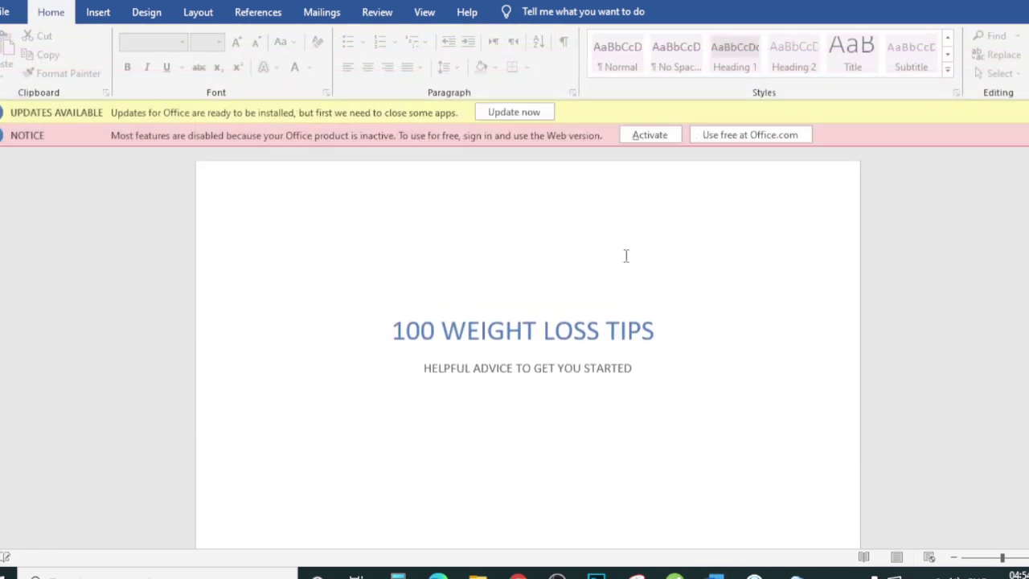
{"action": "scroll", "coordinate": [625, 256], "scroll_direction": "down", "scroll_amount": 15}
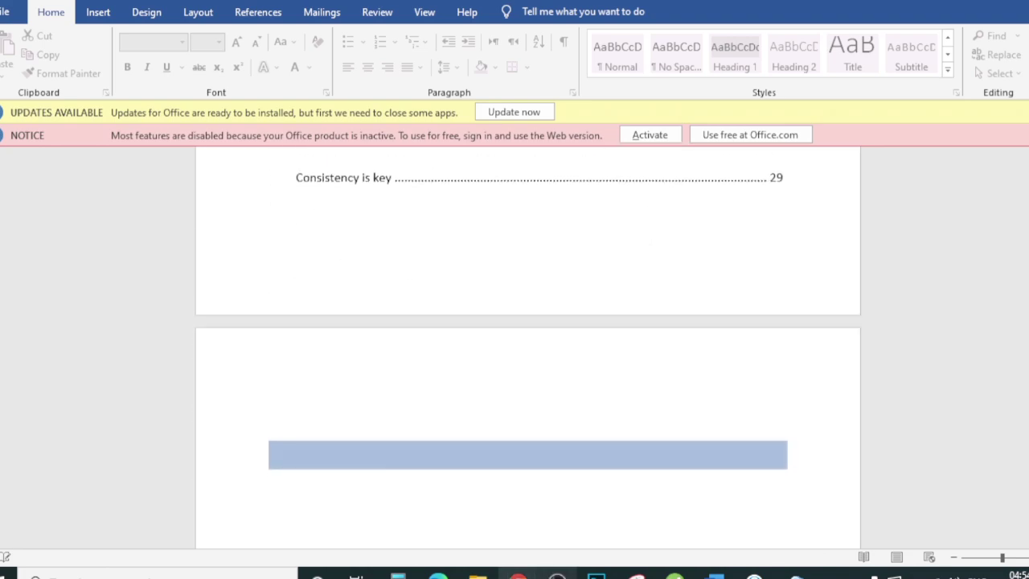
- Switch to the Chrome browser and open wordcounter.io in a new tab
{"action": "left_click", "coordinate": [517, 572]}
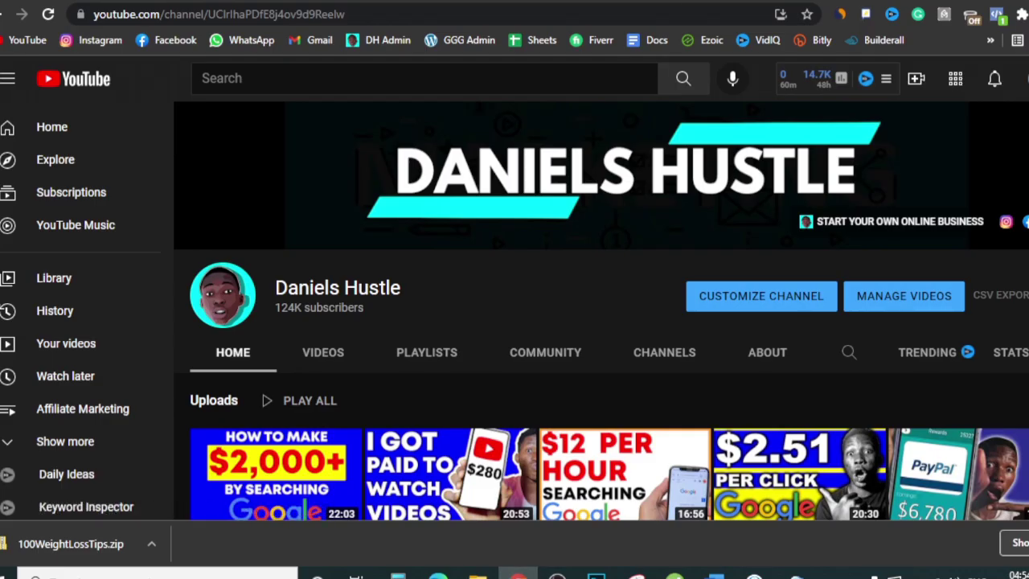
{"action": "key", "text": "ctrl+t"}
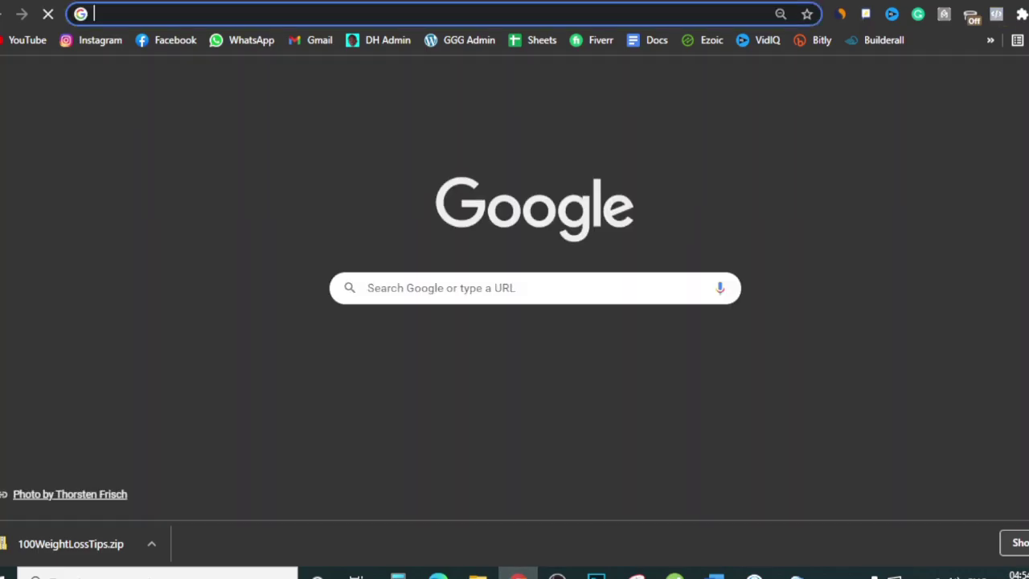
{"action": "type", "text": "word"}
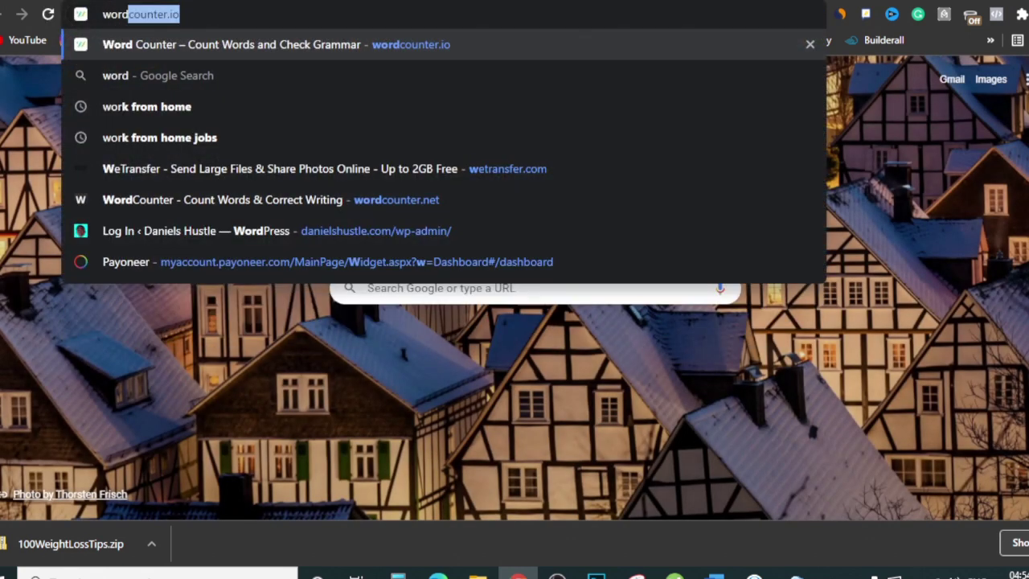
{"action": "key", "text": "Return"}
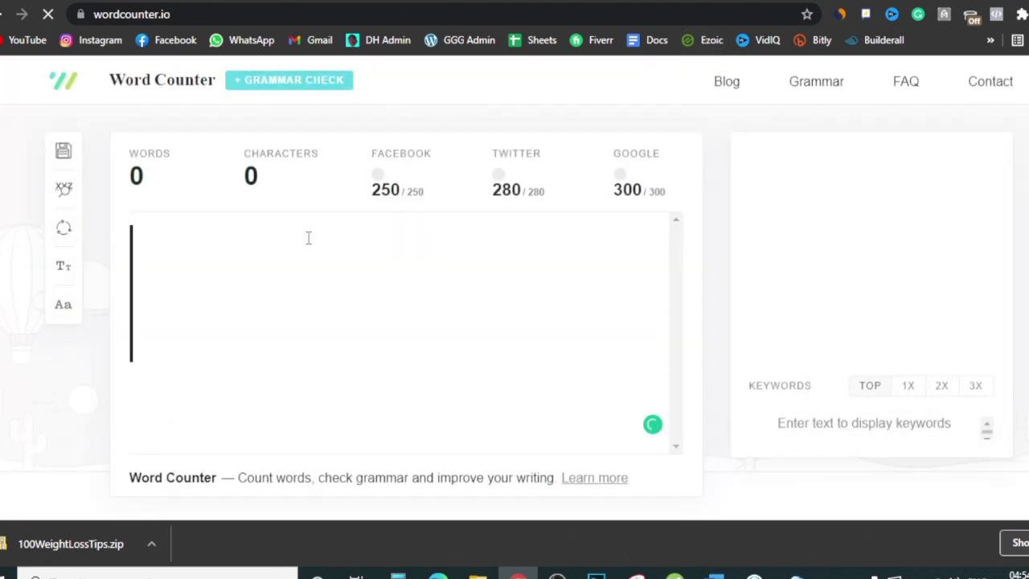
- Start the promotional text with "VERY IMPORTANT: if you would like to skip all the hard things that come"
{"action": "type", "text": "VERY IMP"}
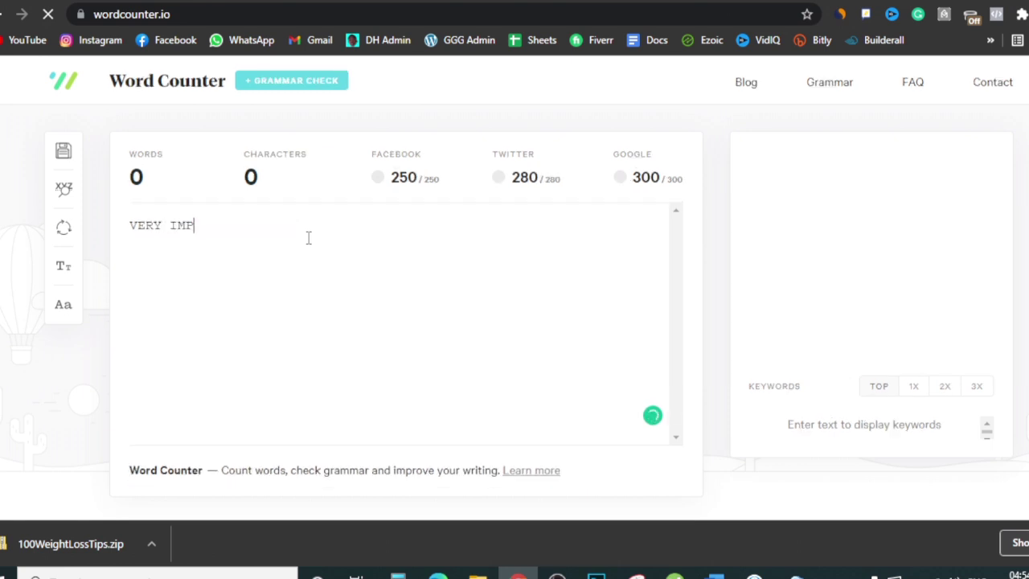
{"action": "type", "text": "ORTANT: if you wo"}
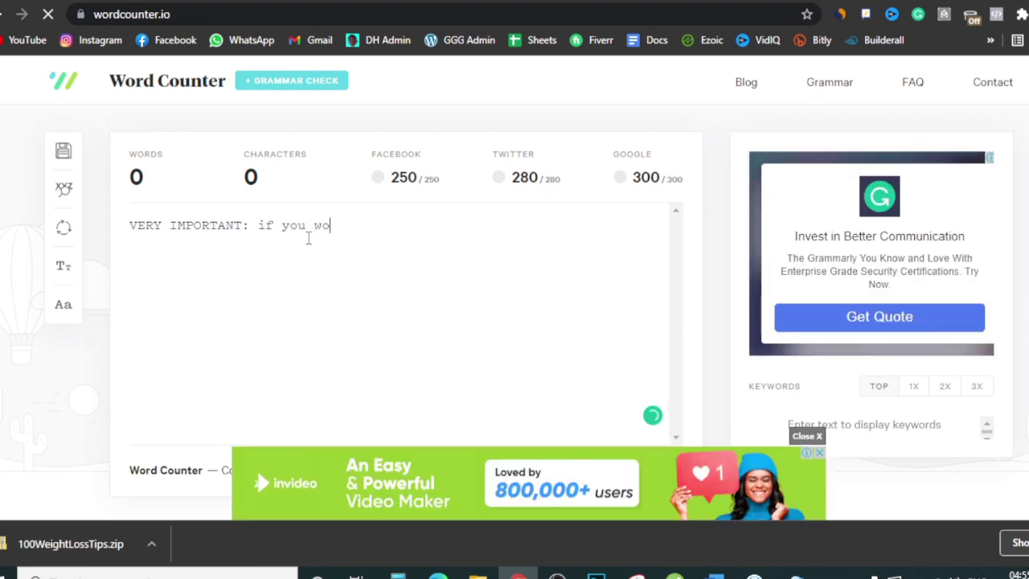
{"action": "type", "text": "uld like to skip"}
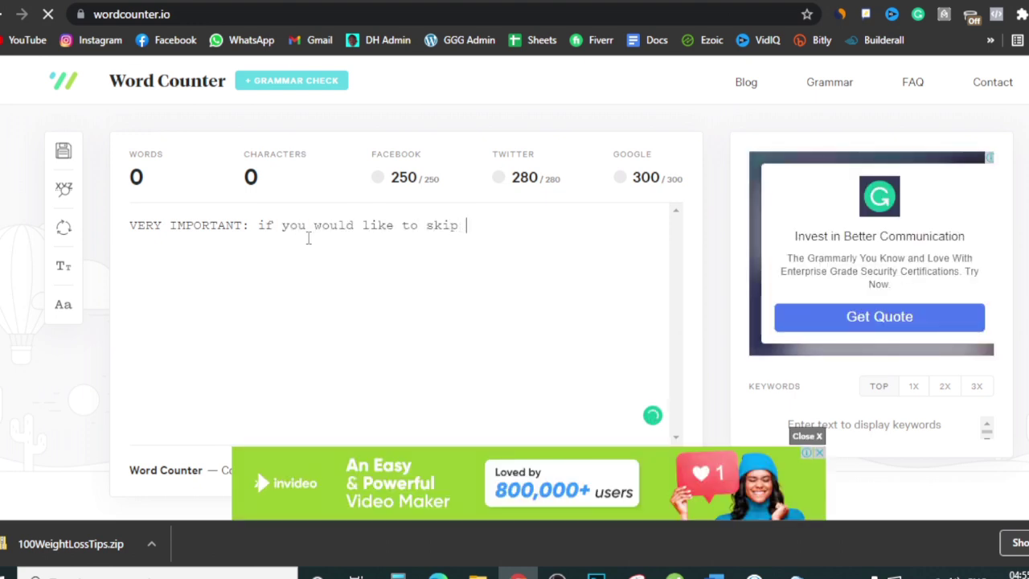
{"action": "type", "text": "pall the hard"}
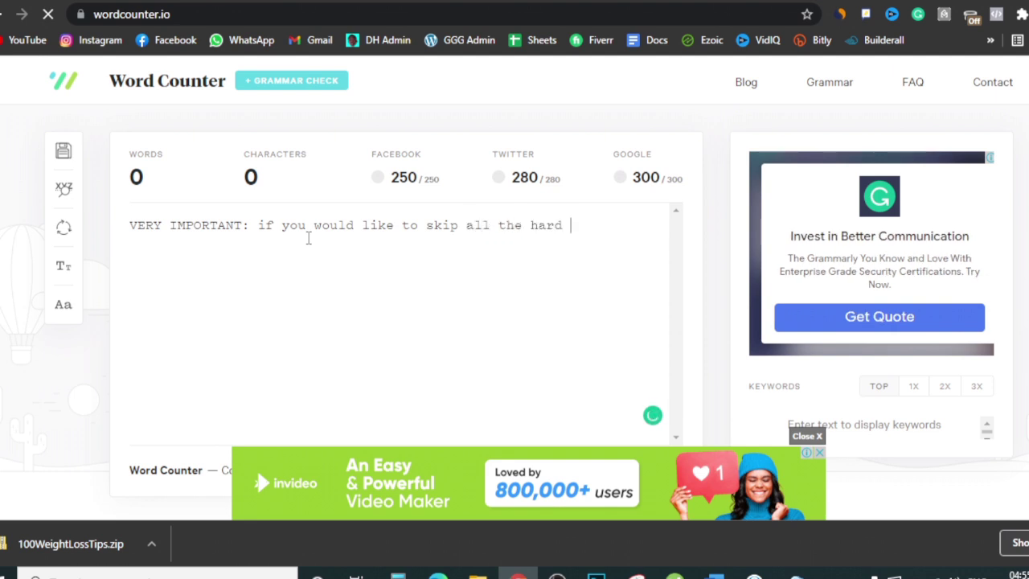
{"action": "type", "text": " thing"}
{"action": "type", "text": " =s "}
{"action": "type", "text": "that come "}
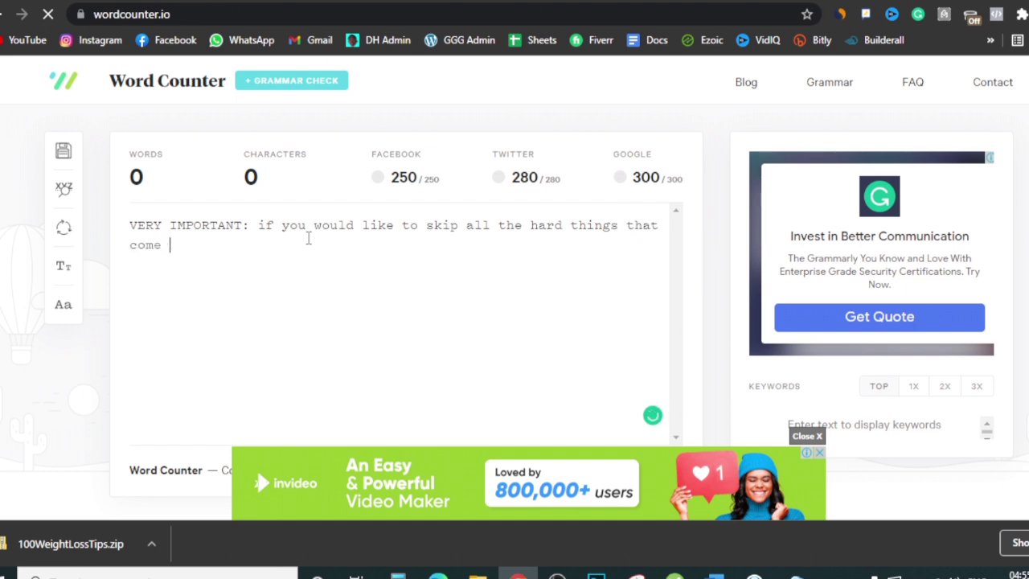
- Continue the promotional text with "with losing weight then you should definitely >>CLICK HERE<< to go and see"
{"action": "type", "text": "with losing "}
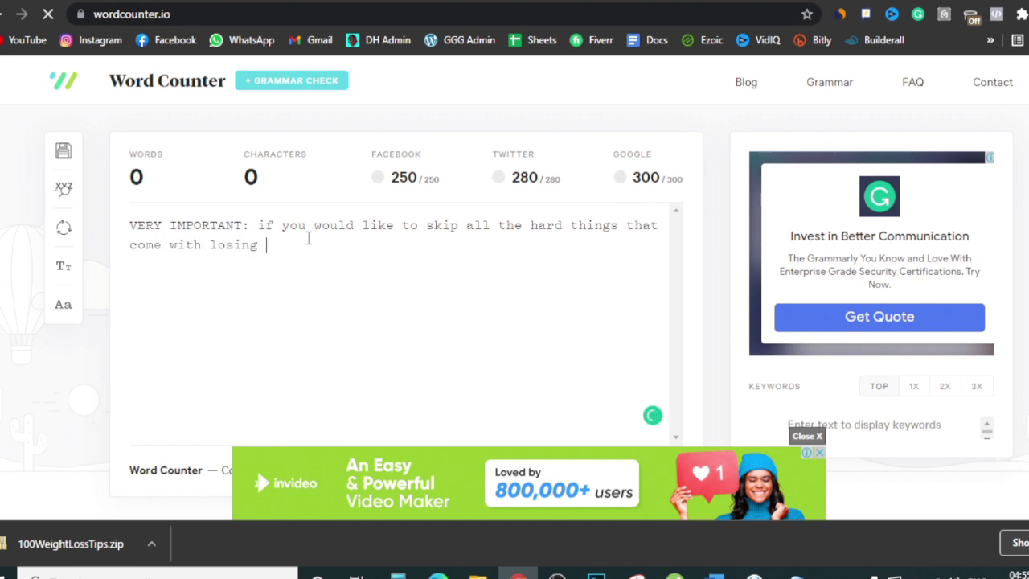
{"action": "type", "text": "weight then you "}
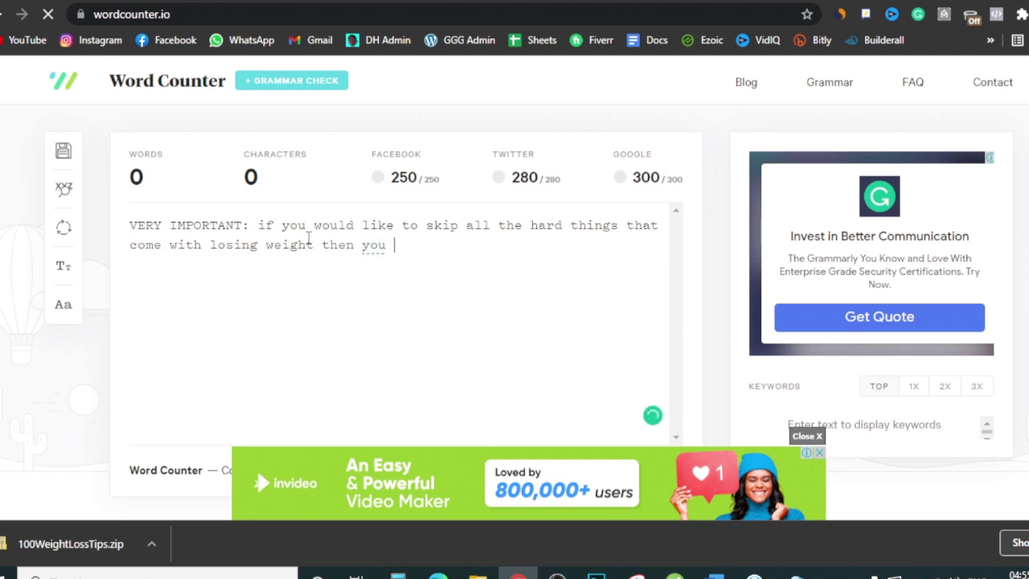
{"action": "type", "text": "sshould definitely "}
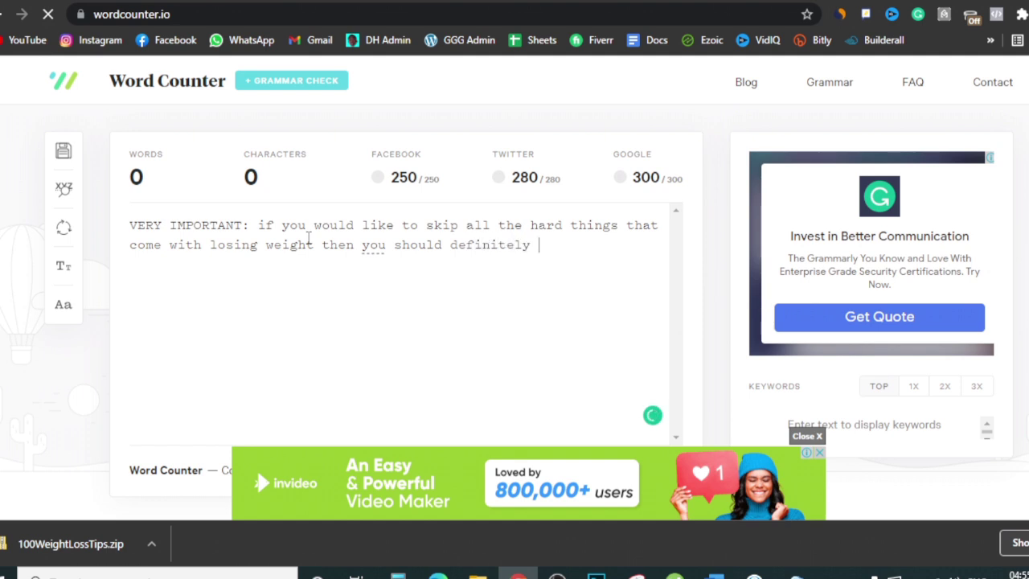
{"action": "type", "text": ">>CLICK HERE<<"}
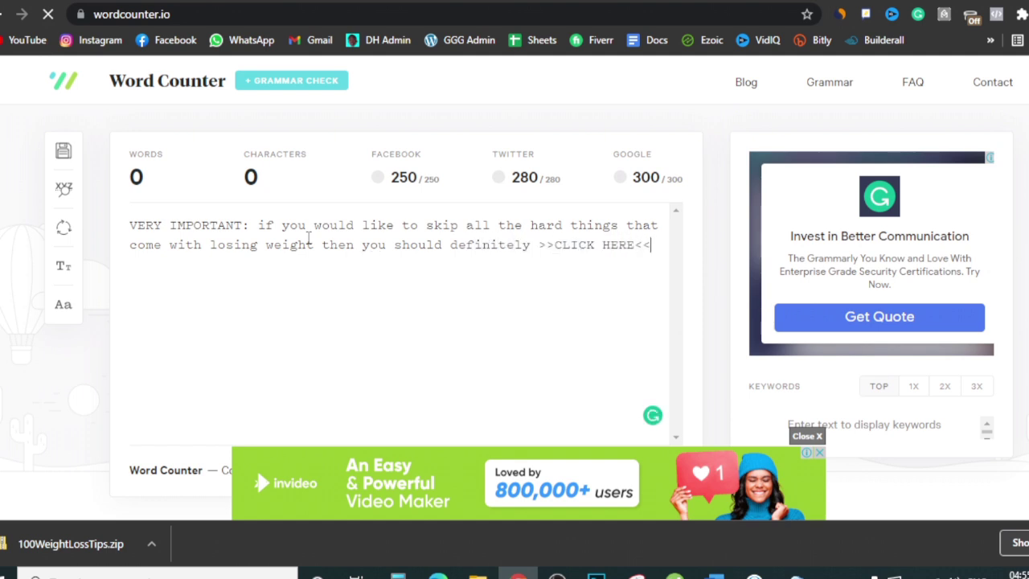
{"action": "type", "text": " to go and see"}
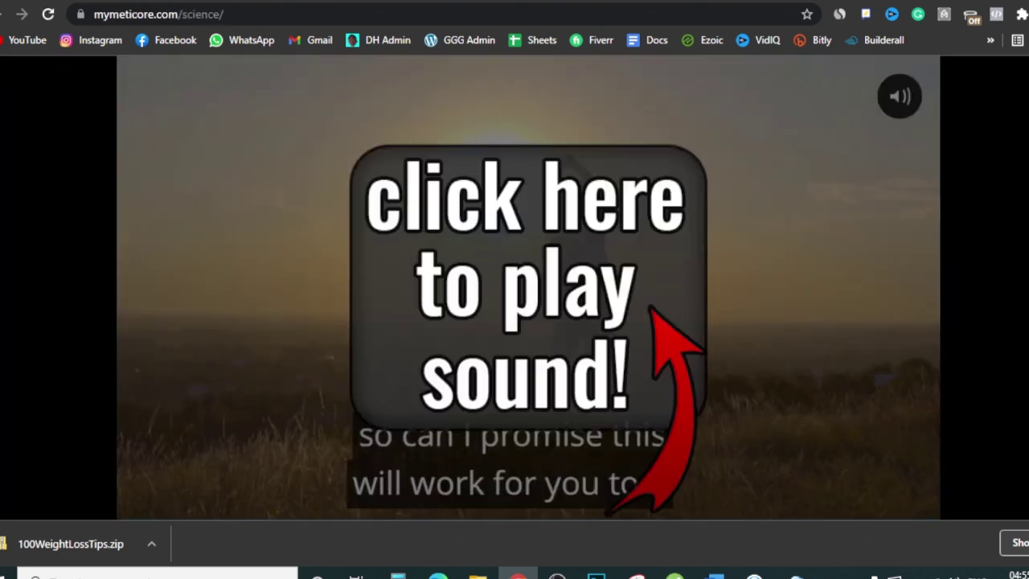
- Examine the Meticore sales page's bottle offers, money-back guarantee and question-and-answer sections
{"action": "scroll", "coordinate": [458, 231], "scroll_direction": "down", "scroll_amount": 4}
{"action": "scroll", "coordinate": [458, 232], "scroll_direction": "down", "scroll_amount": 1}
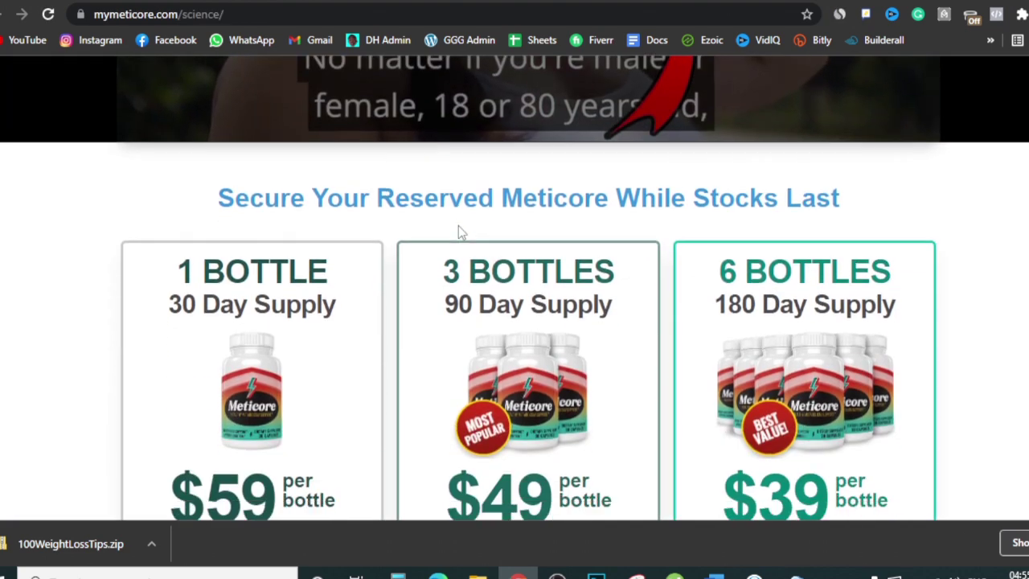
{"action": "scroll", "coordinate": [386, 222], "scroll_direction": "down", "scroll_amount": 5}
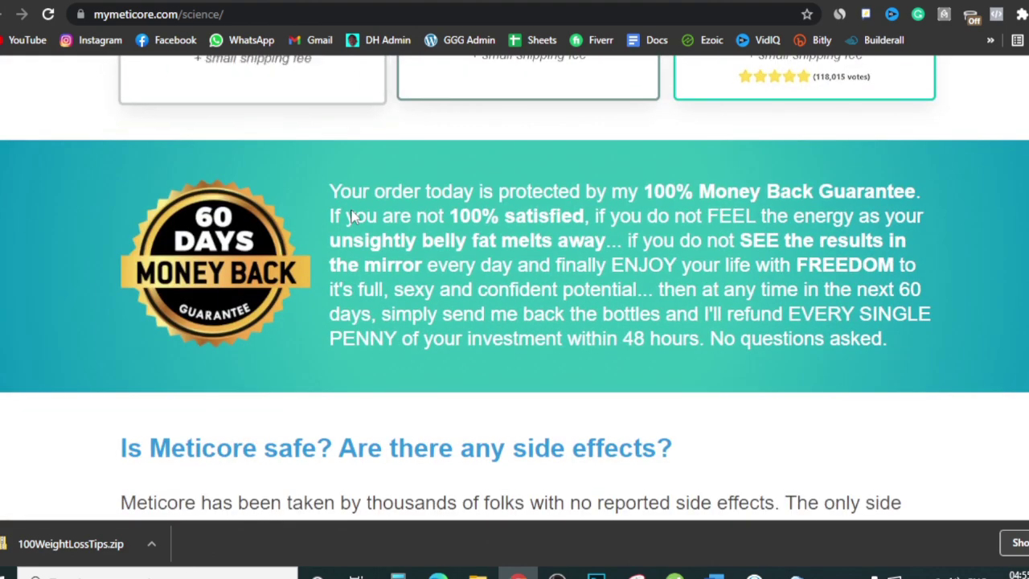
{"action": "scroll", "coordinate": [480, 237], "scroll_direction": "down", "scroll_amount": 2}
{"action": "scroll", "coordinate": [338, 287], "scroll_direction": "down", "scroll_amount": 11}
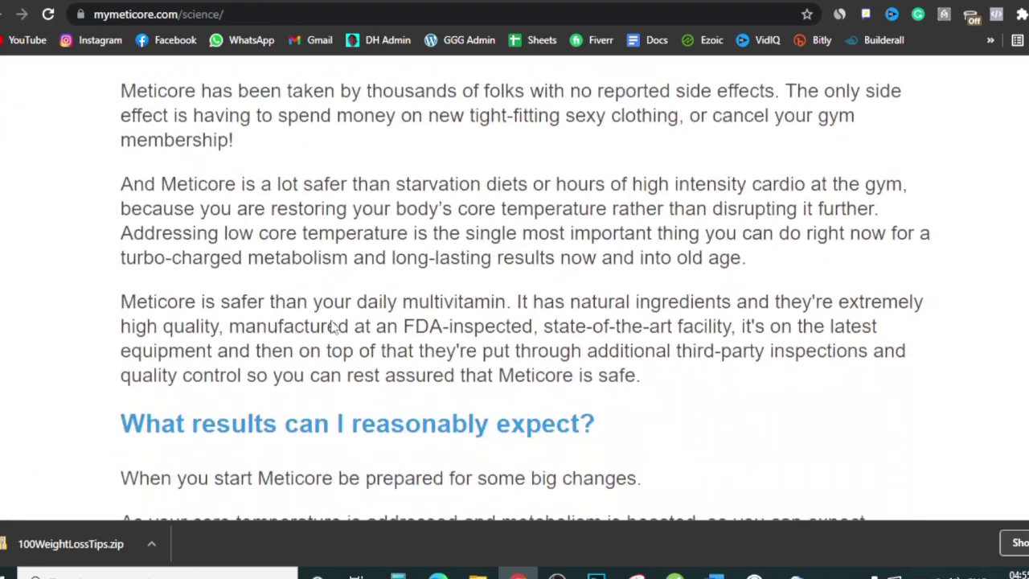
{"action": "scroll", "coordinate": [335, 328], "scroll_direction": "down", "scroll_amount": 3}
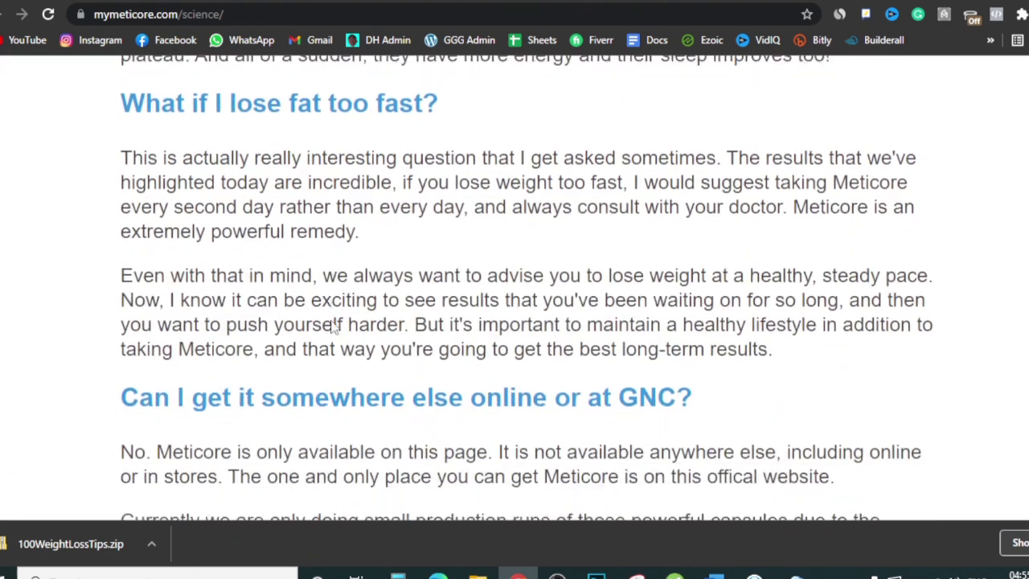
{"action": "scroll", "coordinate": [434, 365], "scroll_direction": "down", "scroll_amount": 6}
{"action": "key", "text": "Home"}
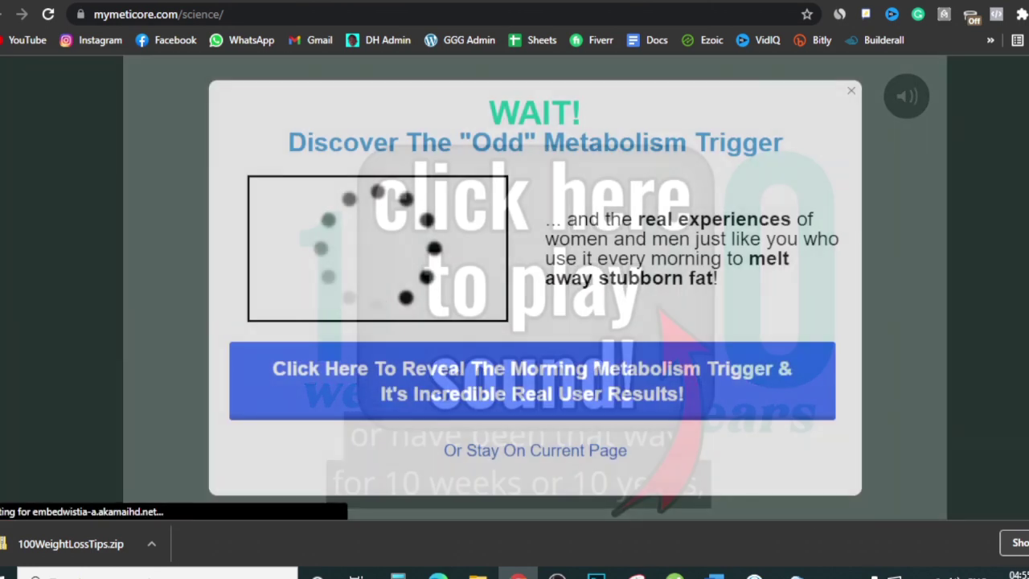
- Return to the Word Counter page and continue the promotional text with "the newest formula"
{"action": "key", "text": "ctrl+Tab"}
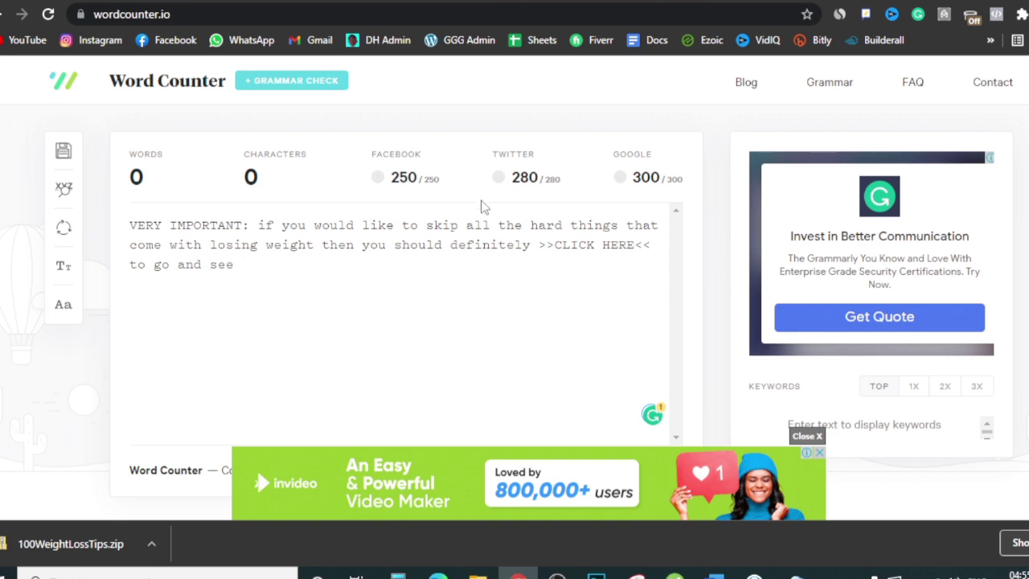
{"action": "type", "text": "formula"}
{"action": "left_click", "coordinate": [271, 265]}
{"action": "type", "text": "n ewest"}
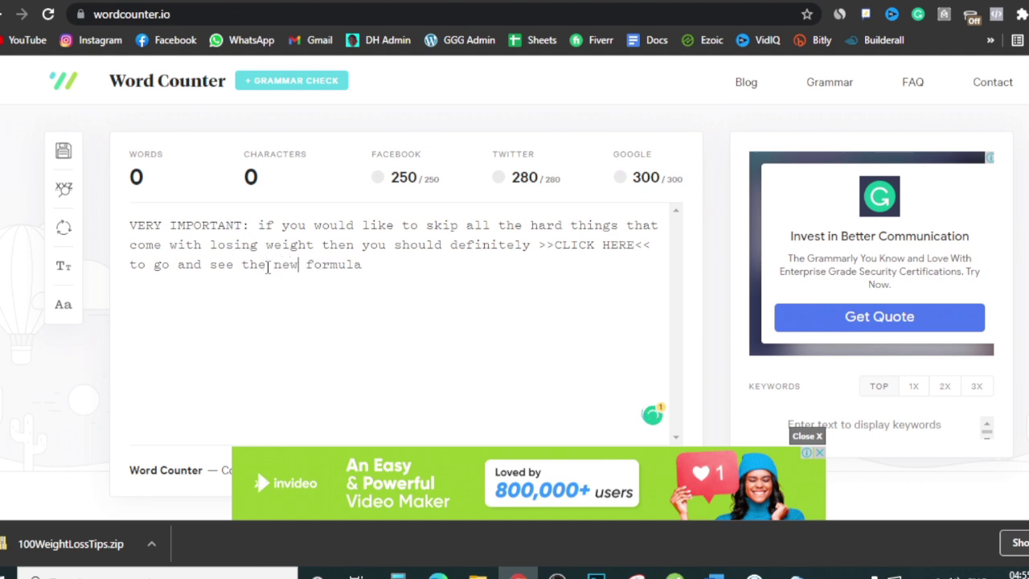
{"action": "left_click", "coordinate": [407, 263]}
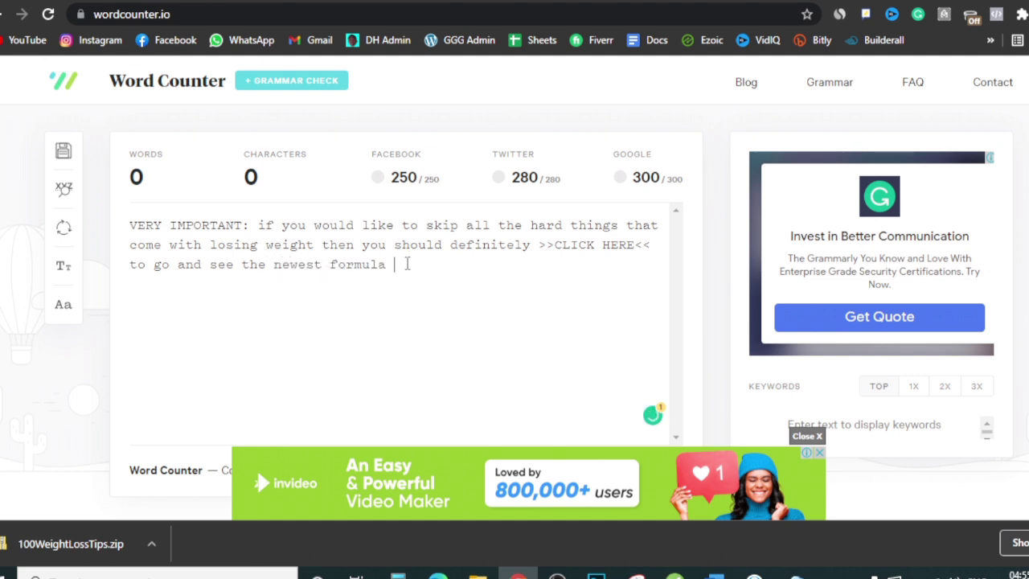
- End the text with "that has helped thousands around the world lose weight, just >>CLICK HERE<< & see for yourself..." and select the first >>CLICK HERE<<
{"action": "type", "text": "that has helped thou"}
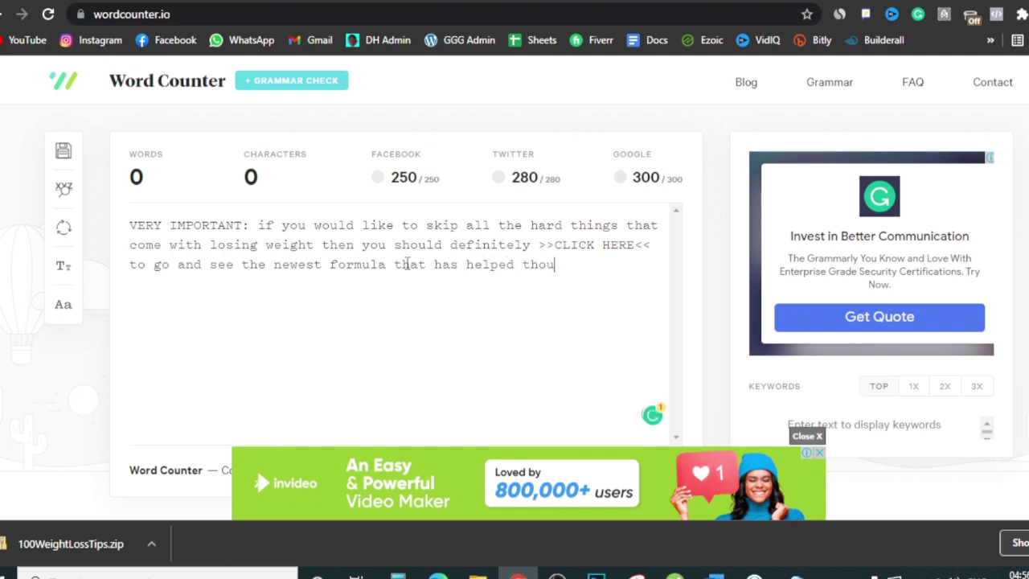
{"action": "type", "text": "sands"}
{"action": "type", "text": " around "}
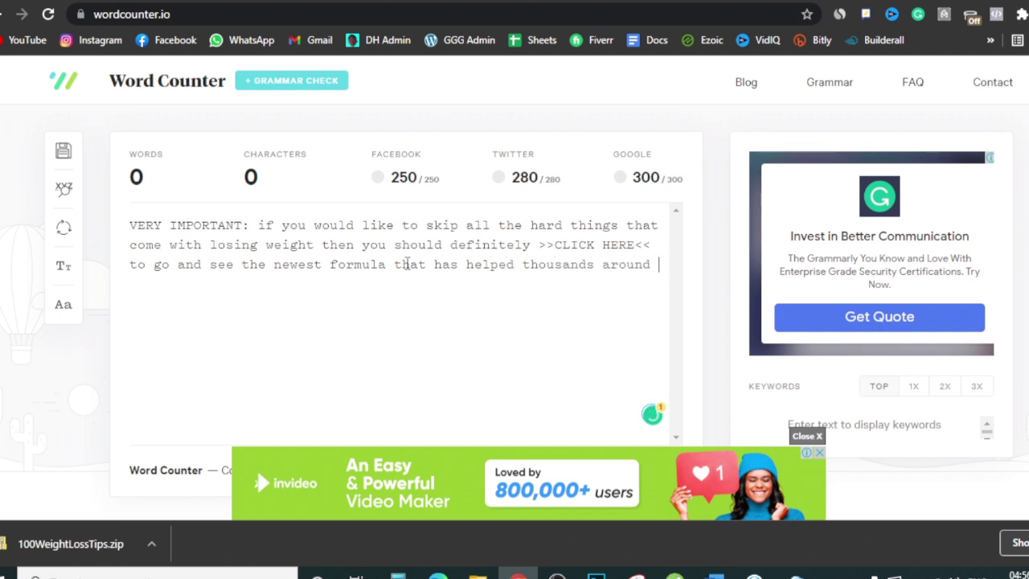
{"action": "type", "text": "the world lose weig"}
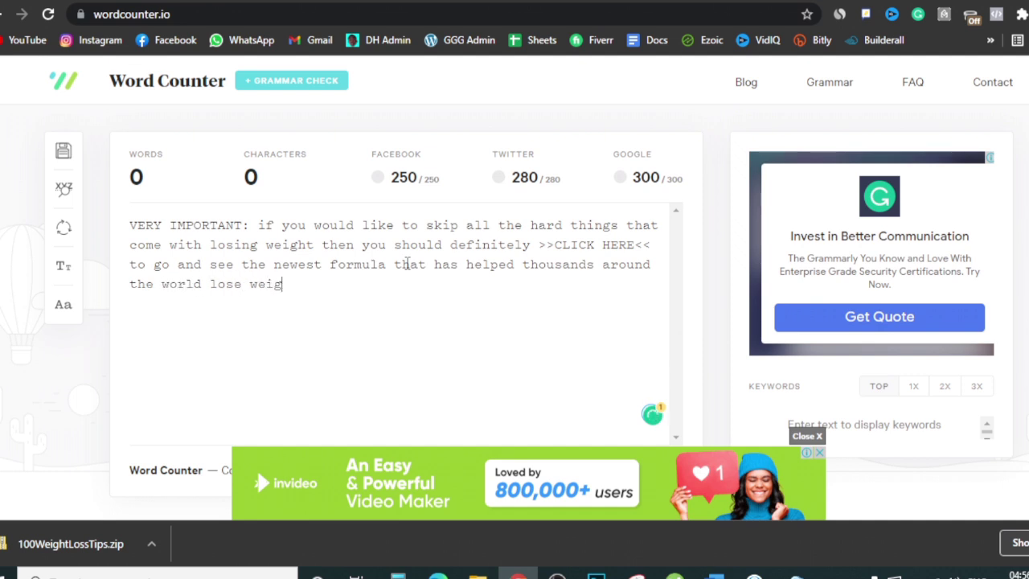
{"action": "type", "text": "ht, just >>CLICK HERE<<"}
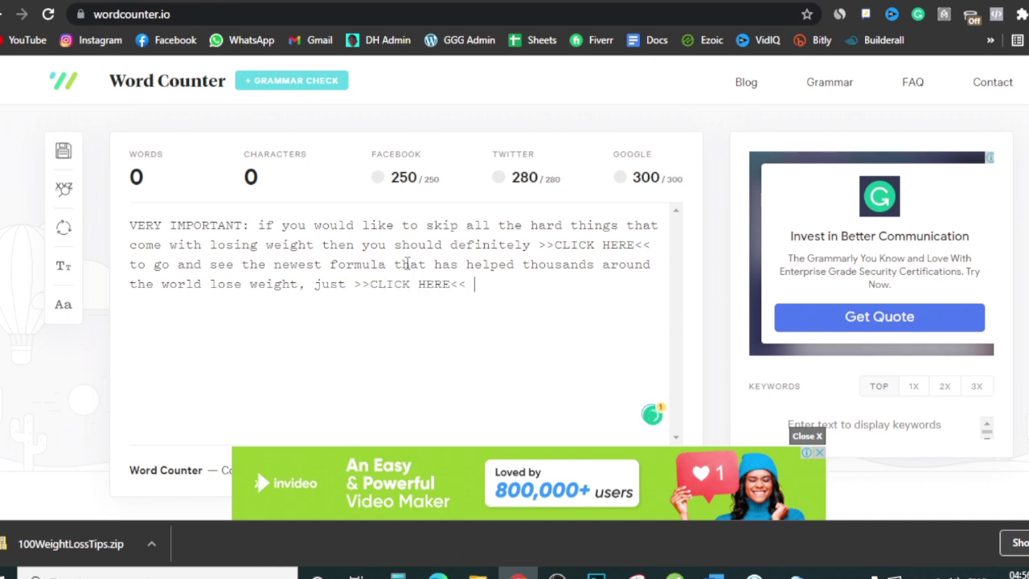
{"action": "type", "text": " & see for yourself..."}
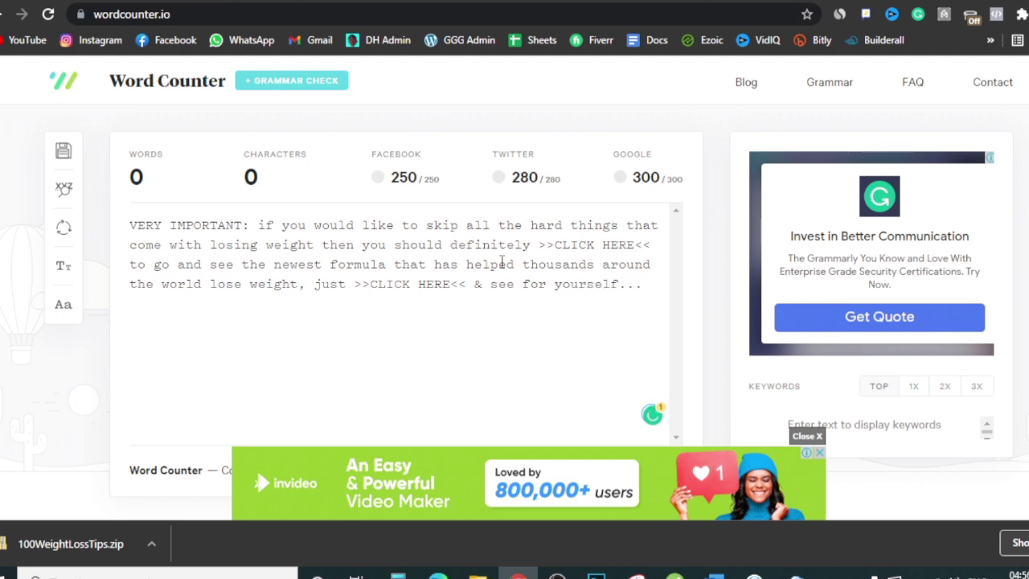
{"action": "left_click_drag", "start_coordinate": [541, 246], "coordinate": [650, 228]}
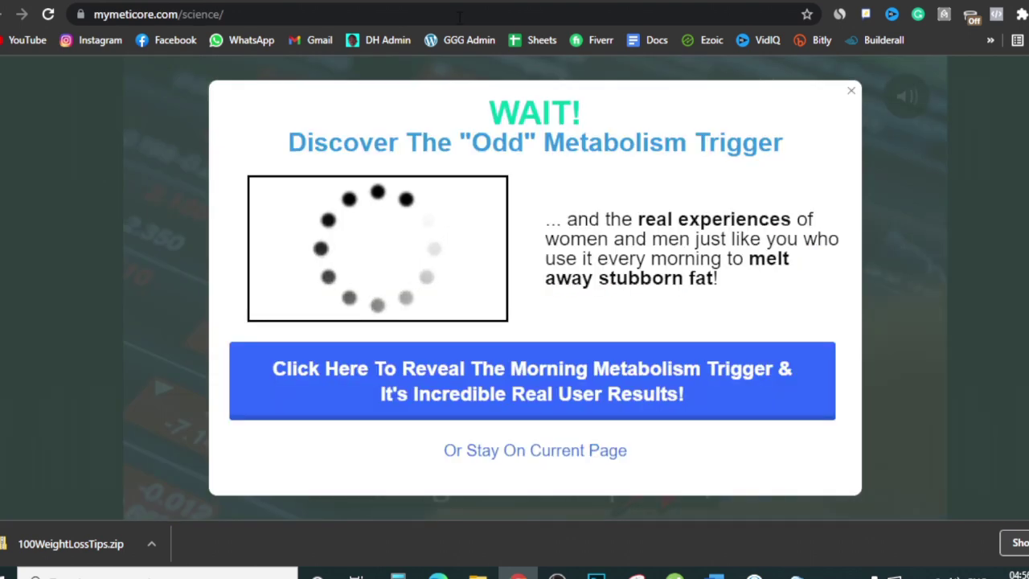
- Copy the Meticore sales page address and return to the Word Counter page
{"action": "left_click", "coordinate": [201, 15]}
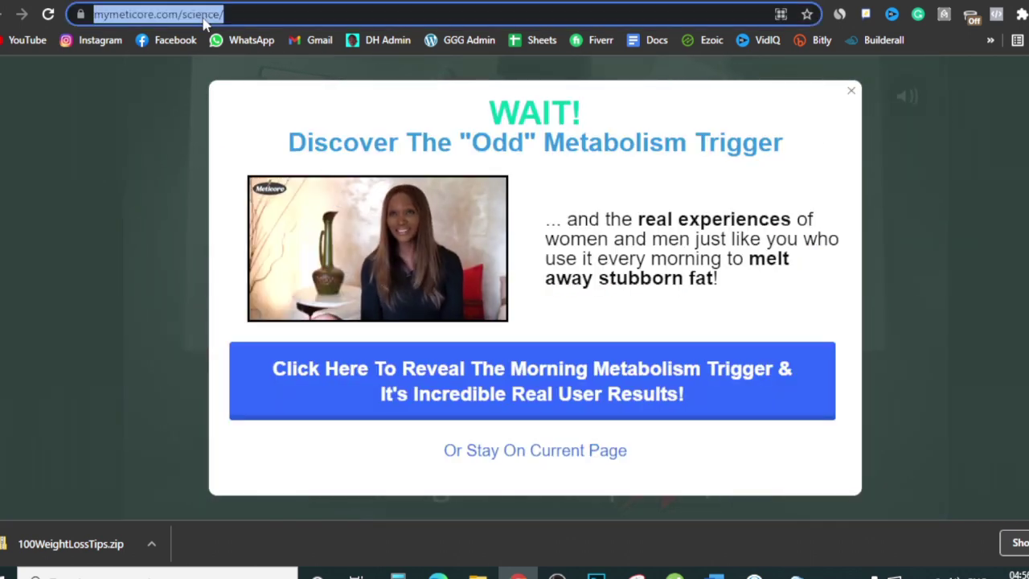
{"action": "right_click", "coordinate": [203, 16]}
{"action": "left_click", "coordinate": [259, 102]}
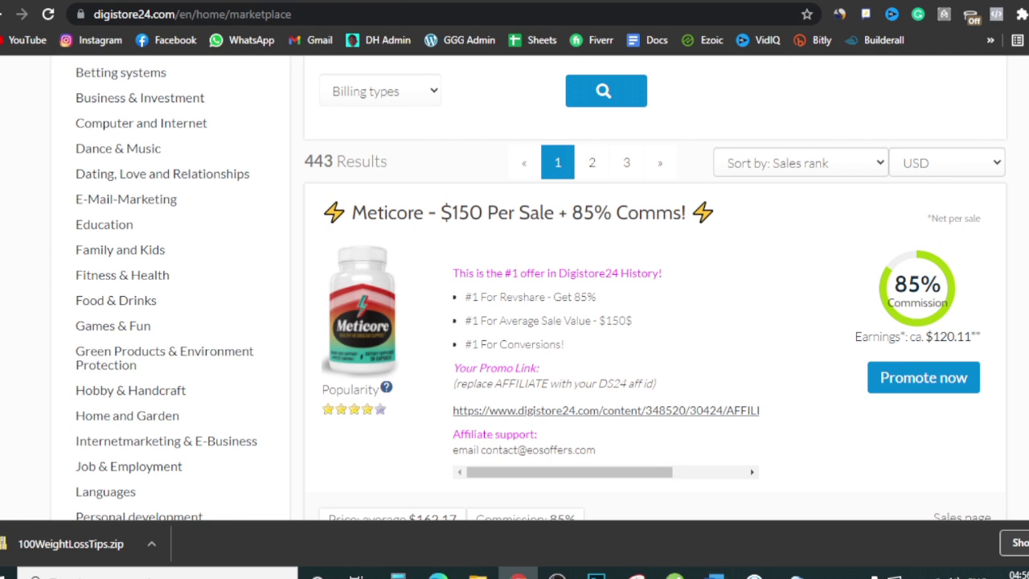
{"action": "key", "text": "ctrl+Tab"}
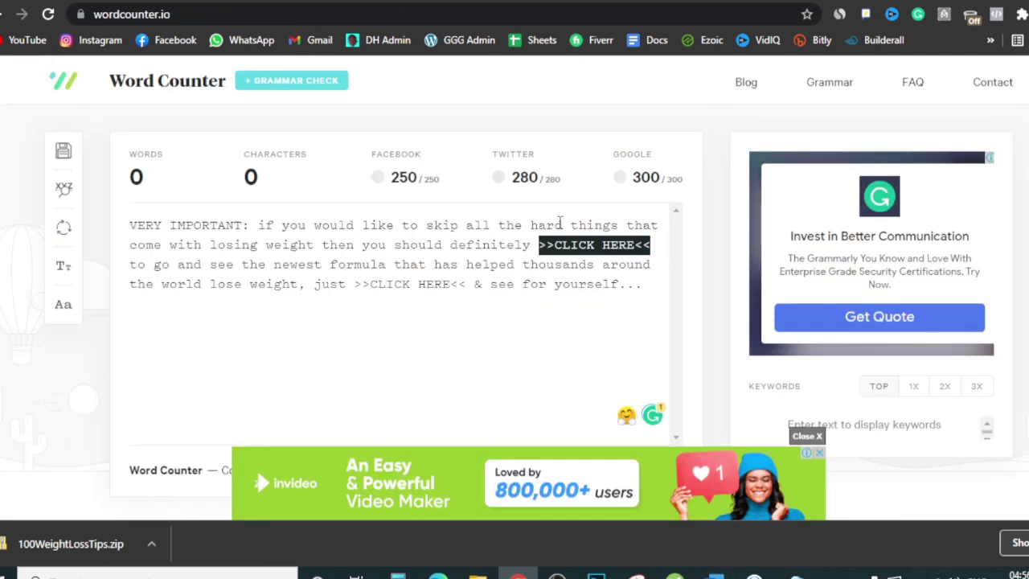
- Copy the whole promotional text, including both >>CLICK HERE<< phrases, from the Word Counter text box
{"action": "left_click", "coordinate": [584, 246]}
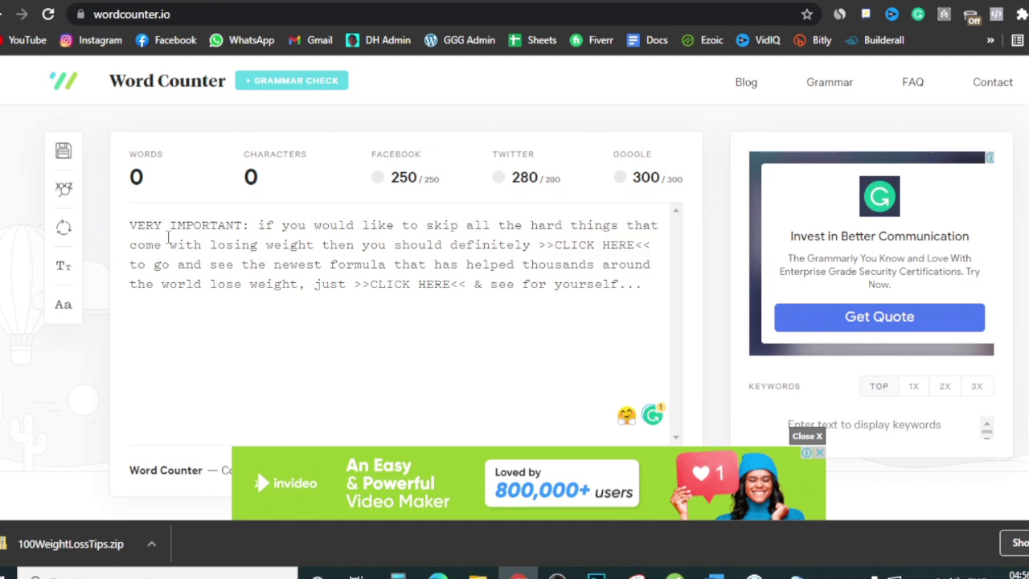
{"action": "left_click_drag", "start_coordinate": [132, 228], "coordinate": [652, 288]}
{"action": "left_click", "coordinate": [652, 288]}
{"action": "left_click_drag", "start_coordinate": [540, 245], "coordinate": [653, 244]}
{"action": "left_click", "coordinate": [652, 245]}
{"action": "left_click_drag", "start_coordinate": [356, 284], "coordinate": [466, 284]}
{"action": "left_click", "coordinate": [466, 284]}
{"action": "key", "text": "ctrl+a"}
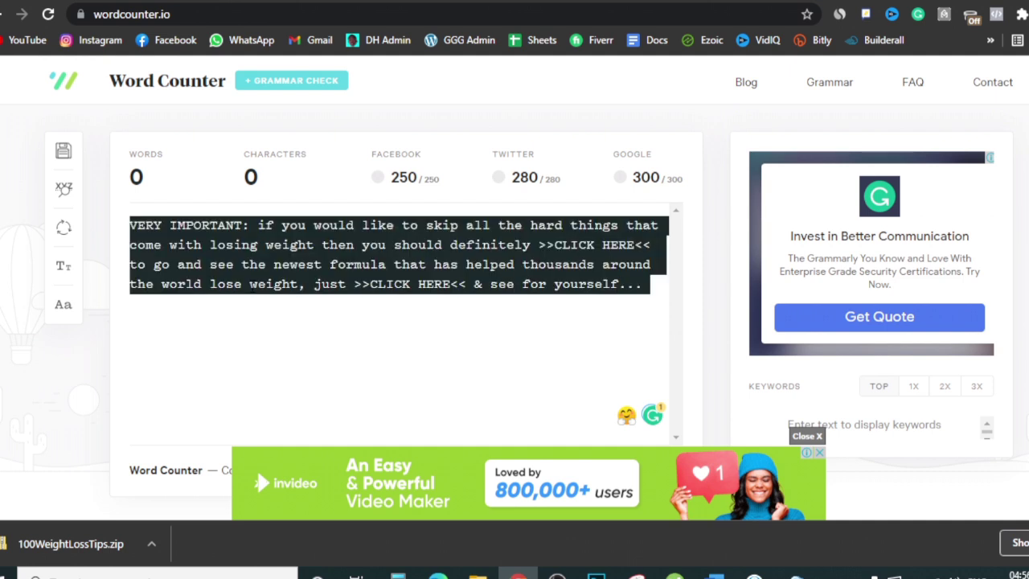
{"action": "right_click", "coordinate": [224, 254]}
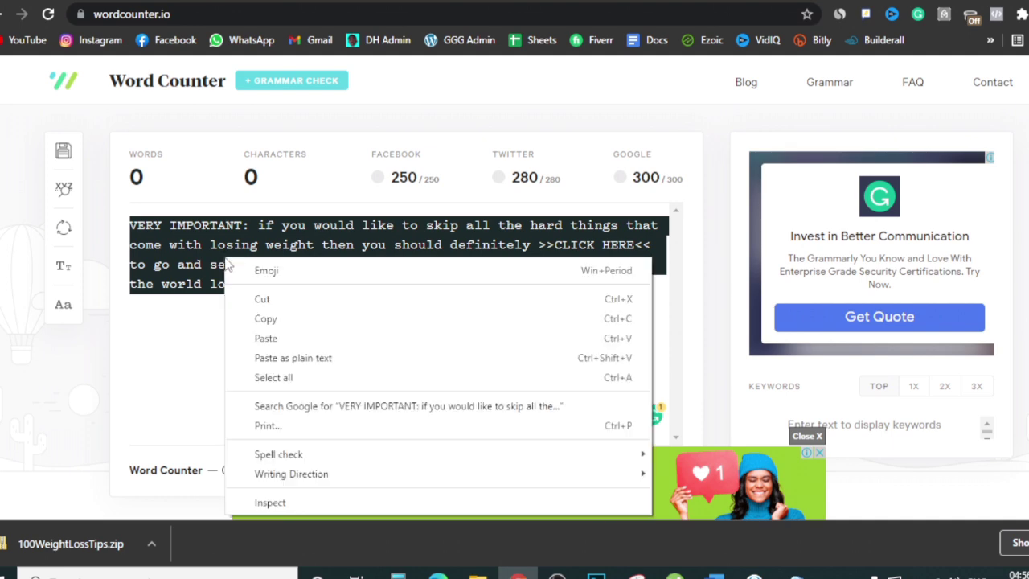
{"action": "left_click", "coordinate": [268, 318]}
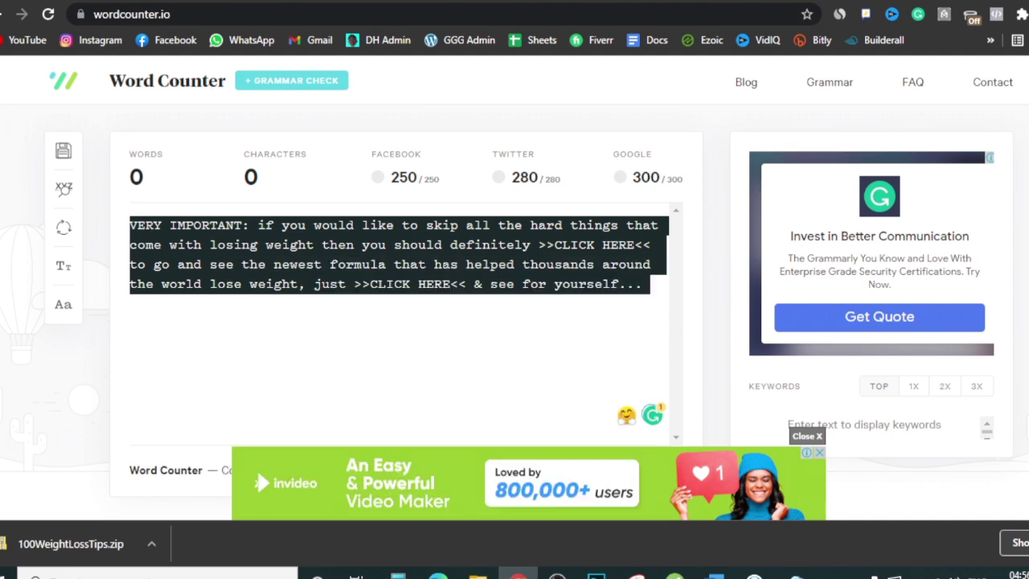
- Switch to the weight loss eBook in Word and try to insert a new line after the introduction's last paragraph
{"action": "left_click", "coordinate": [714, 576]}
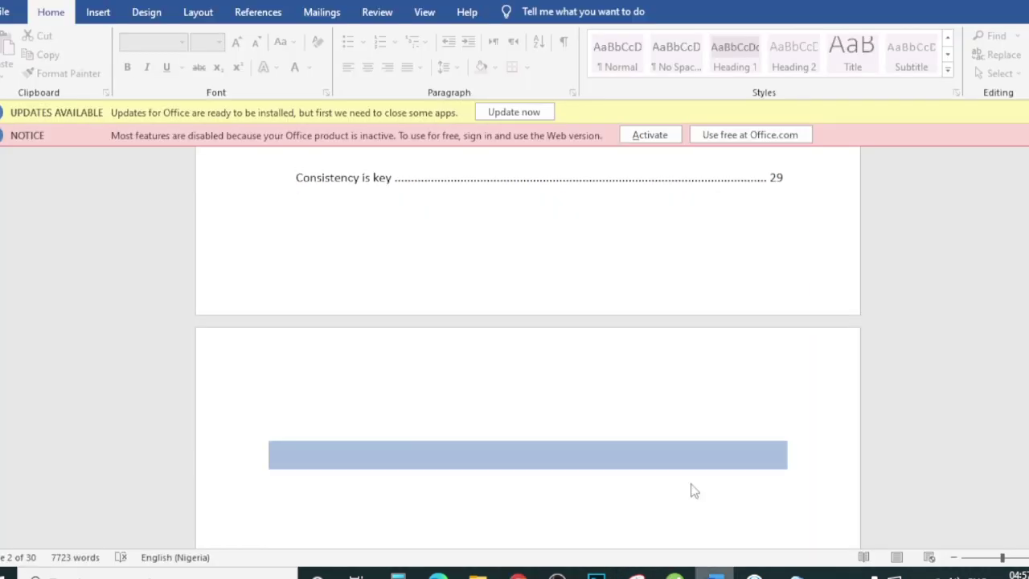
{"action": "scroll", "coordinate": [479, 305], "scroll_direction": "up", "scroll_amount": 15}
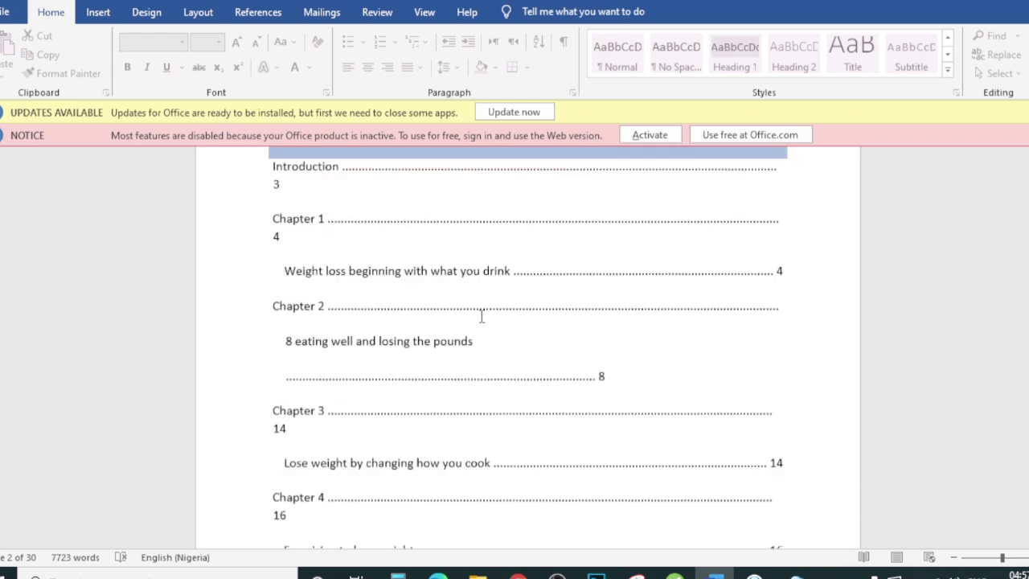
{"action": "scroll", "coordinate": [481, 316], "scroll_direction": "down", "scroll_amount": 15}
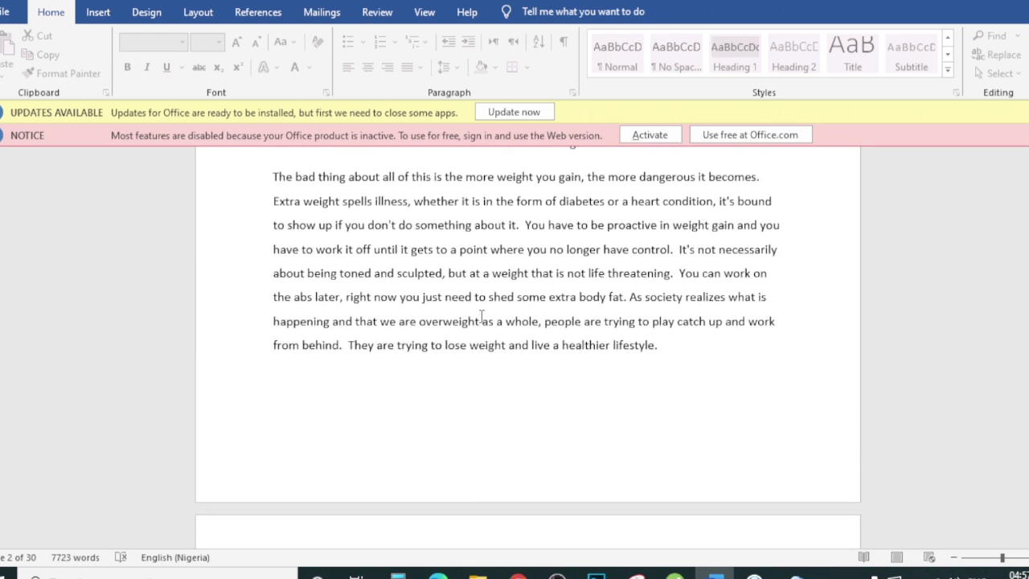
{"action": "key", "text": "Return"}
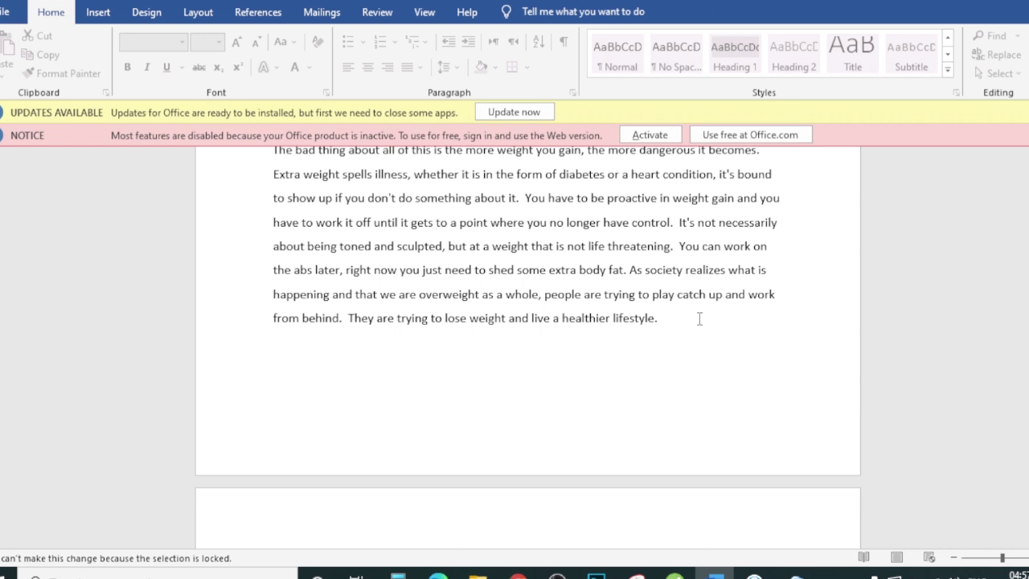
{"action": "left_click", "coordinate": [699, 318]}
- Examine the eBook's introduction and the start of the drinks chapter for spots that suit the promotional text
{"action": "scroll", "coordinate": [572, 392], "scroll_direction": "down", "scroll_amount": 2}
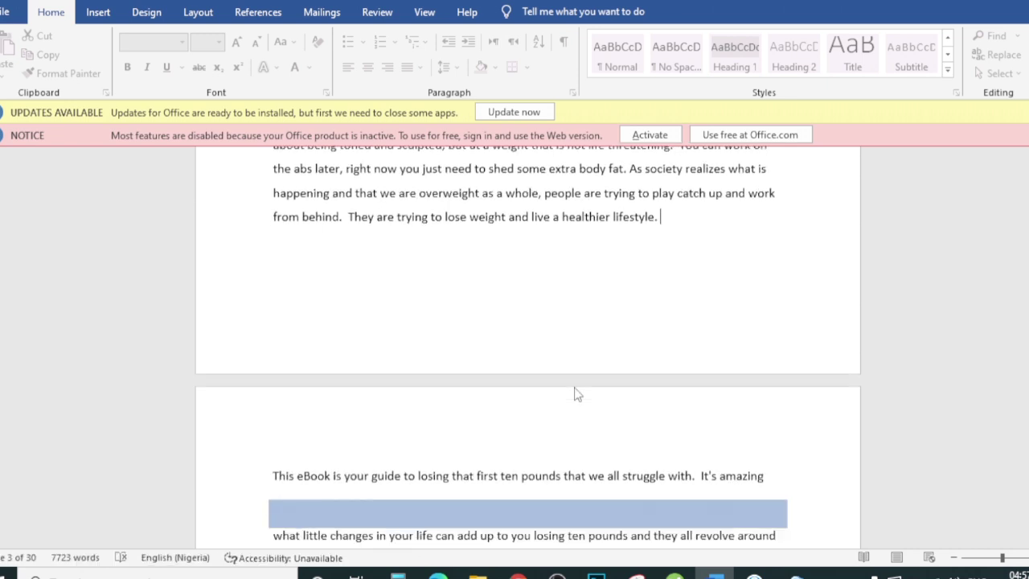
{"action": "scroll", "coordinate": [574, 390], "scroll_direction": "up", "scroll_amount": 3}
{"action": "scroll", "coordinate": [575, 389], "scroll_direction": "down", "scroll_amount": 5}
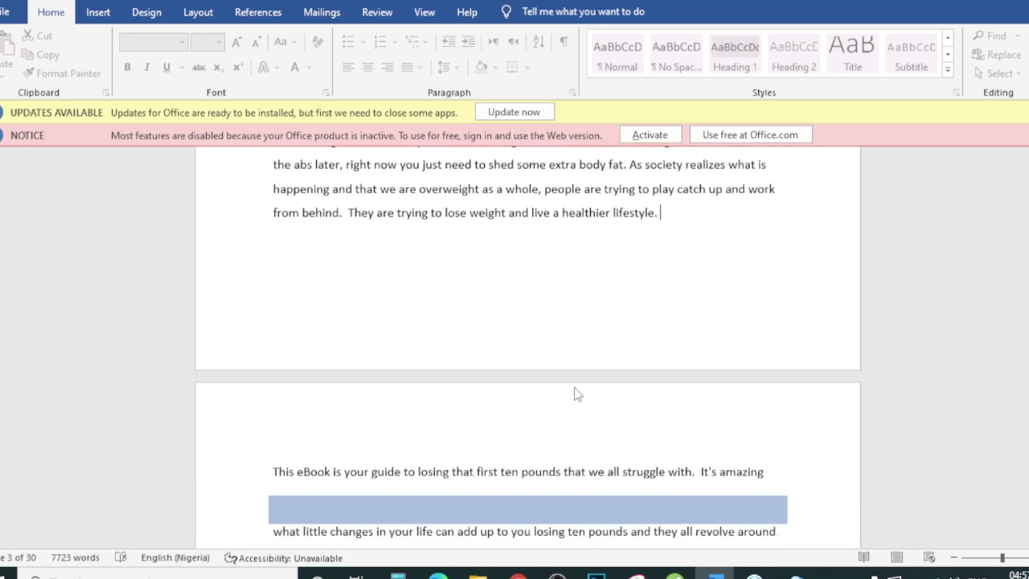
{"action": "scroll", "coordinate": [574, 391], "scroll_direction": "down", "scroll_amount": 3}
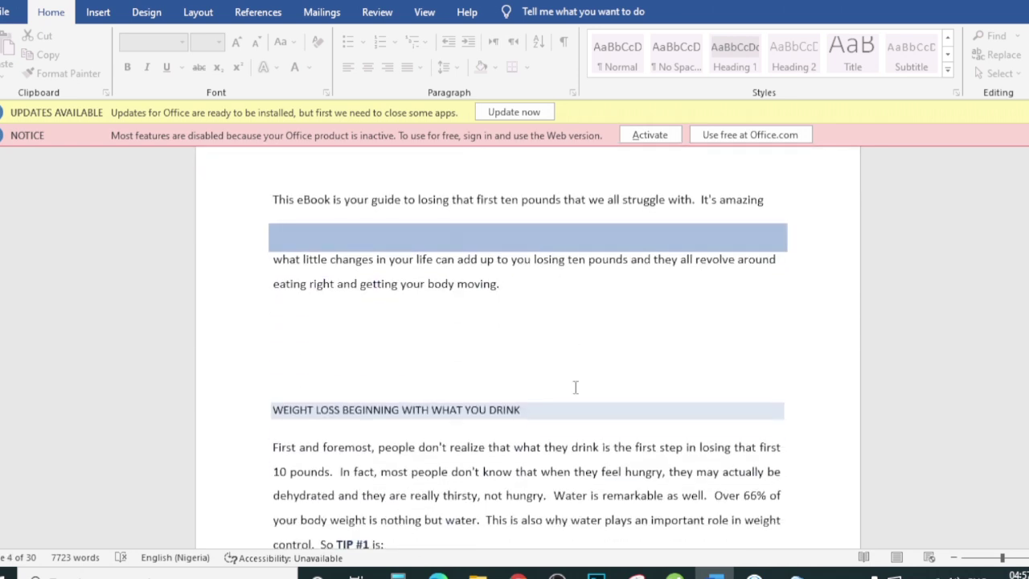
{"action": "scroll", "coordinate": [573, 386], "scroll_direction": "up", "scroll_amount": 4}
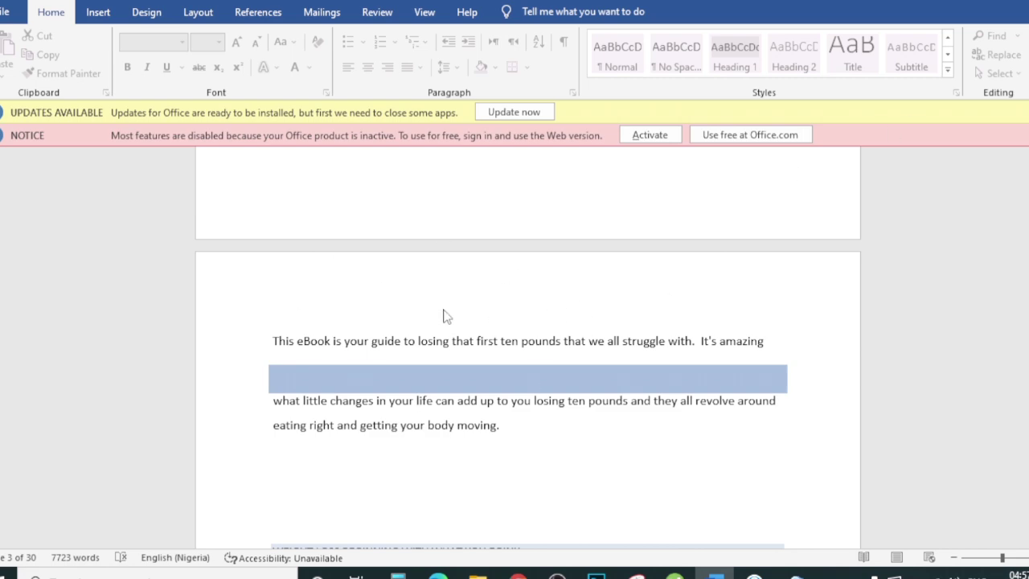
{"action": "scroll", "coordinate": [697, 369], "scroll_direction": "up", "scroll_amount": 3}
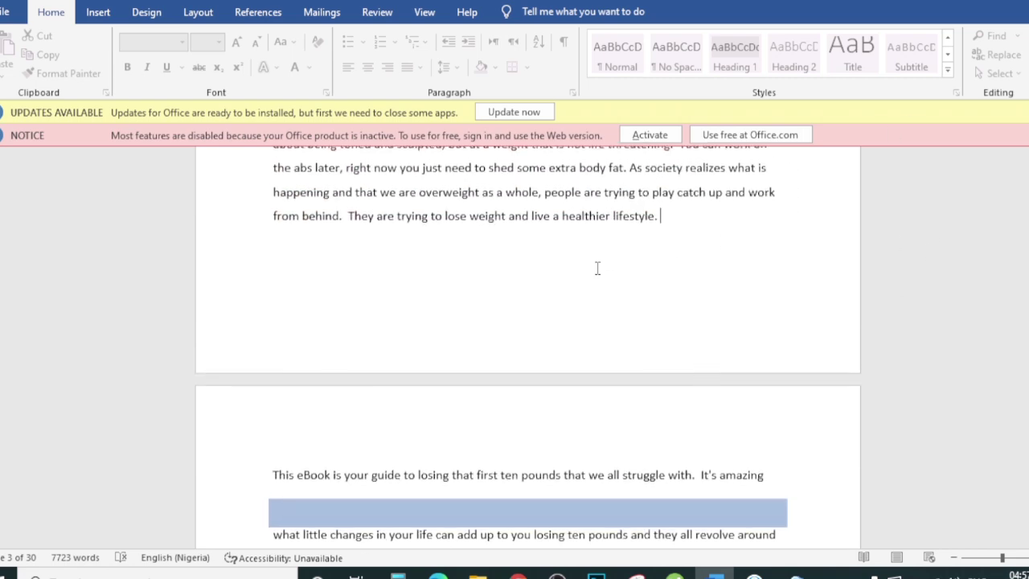
{"action": "scroll", "coordinate": [597, 268], "scroll_direction": "up", "scroll_amount": 5}
{"action": "scroll", "coordinate": [597, 268], "scroll_direction": "up", "scroll_amount": 8}
{"action": "scroll", "coordinate": [597, 268], "scroll_direction": "down", "scroll_amount": 9}
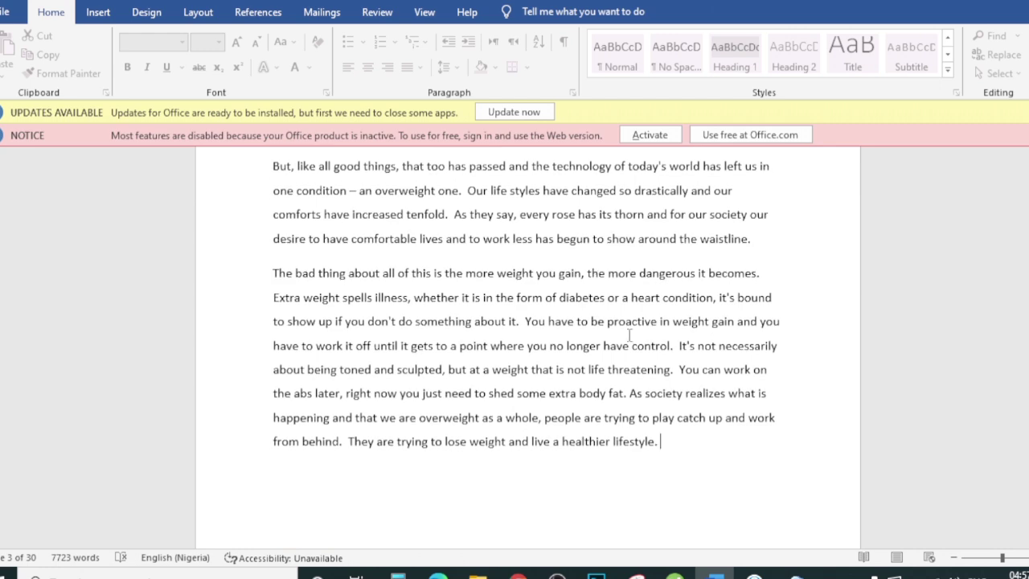
{"action": "scroll", "coordinate": [717, 411], "scroll_direction": "down", "scroll_amount": 3}
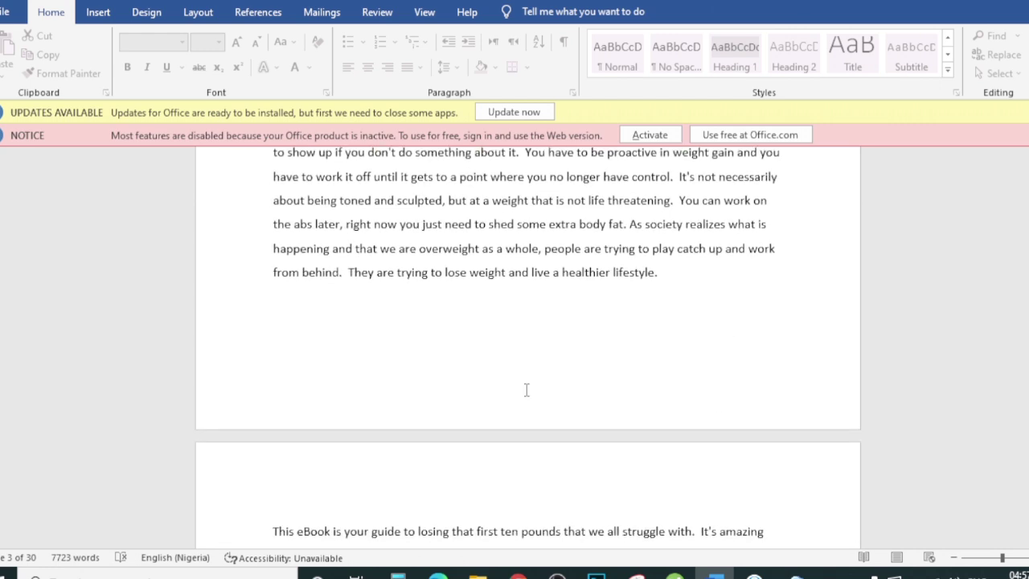
- Look through the eBook's numbered tips up to the start of Chapter 3 for further promotional text spots
{"action": "scroll", "coordinate": [526, 389], "scroll_direction": "down", "scroll_amount": 15}
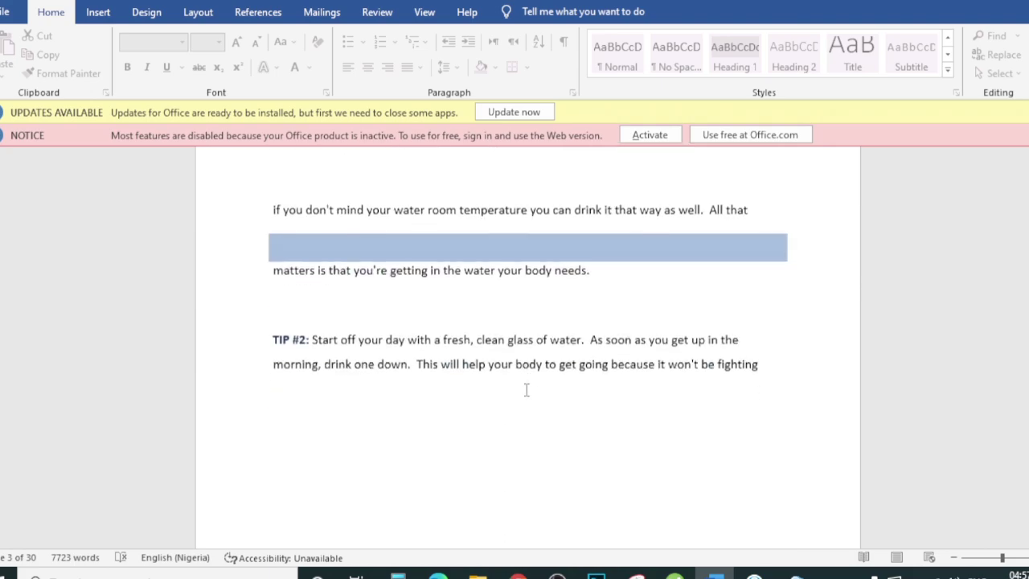
{"action": "scroll", "coordinate": [526, 390], "scroll_direction": "down", "scroll_amount": 15}
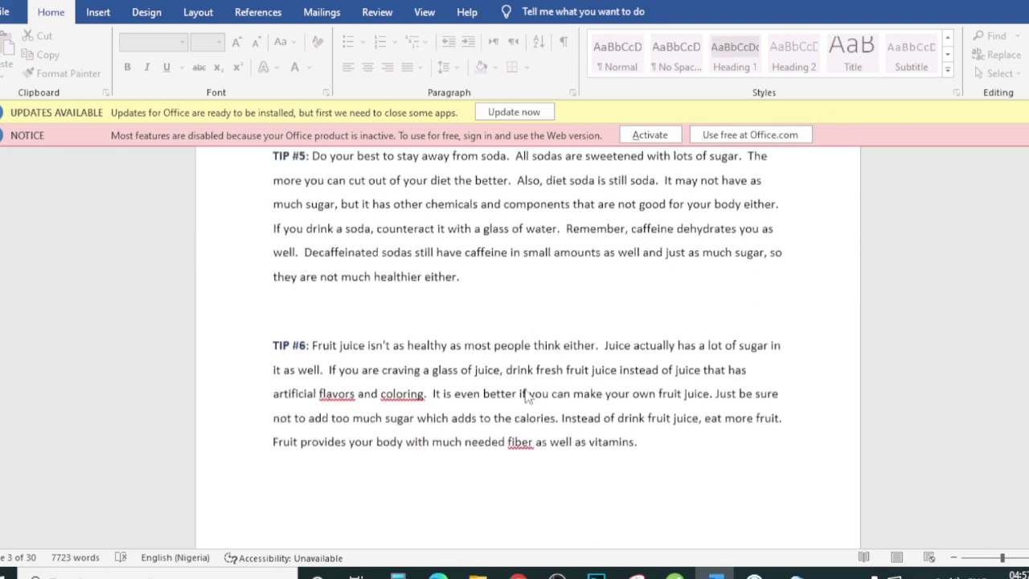
{"action": "scroll", "coordinate": [526, 393], "scroll_direction": "down", "scroll_amount": 20}
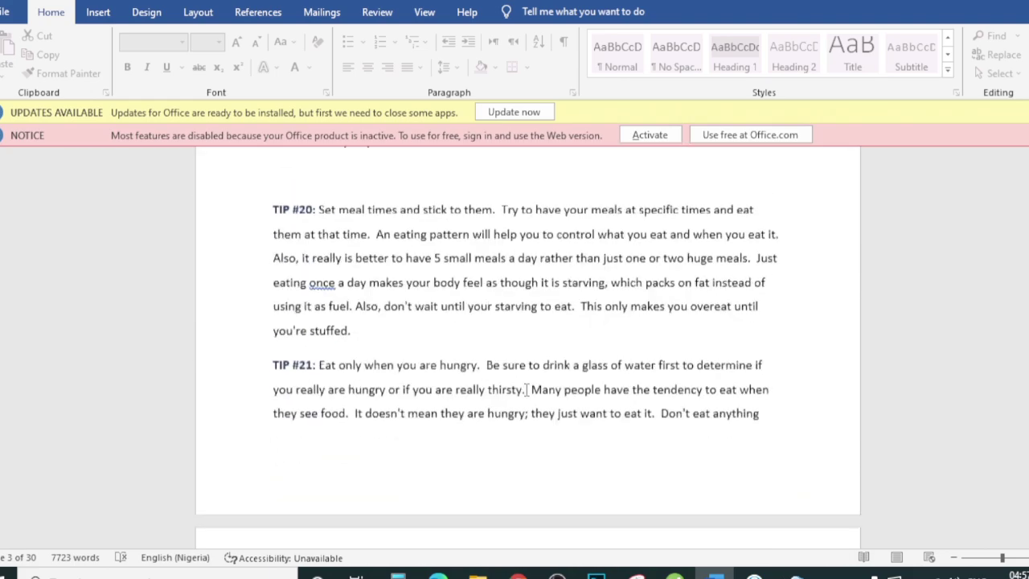
{"action": "scroll", "coordinate": [527, 389], "scroll_direction": "down", "scroll_amount": 10}
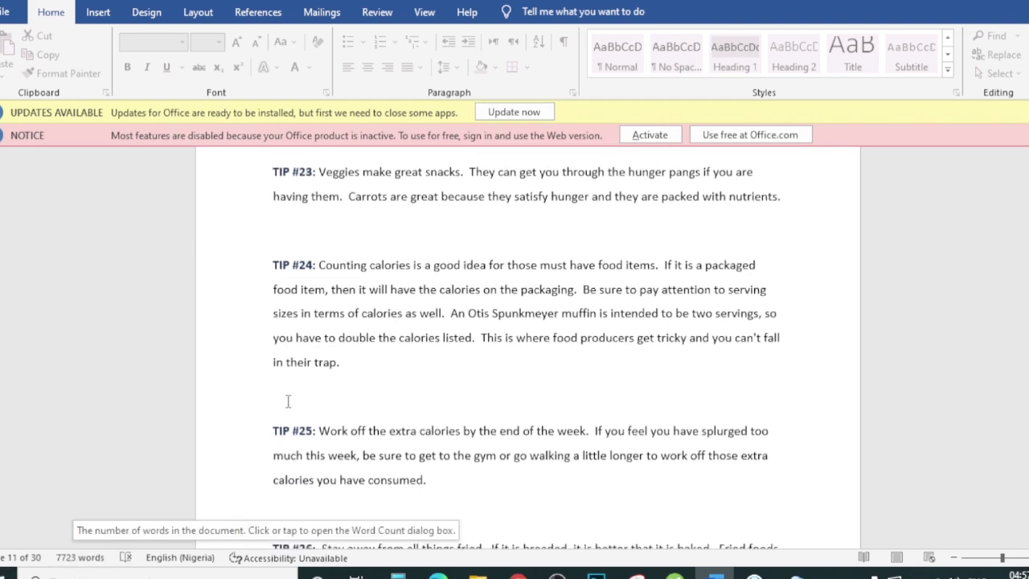
{"action": "scroll", "coordinate": [480, 316], "scroll_direction": "down", "scroll_amount": 15}
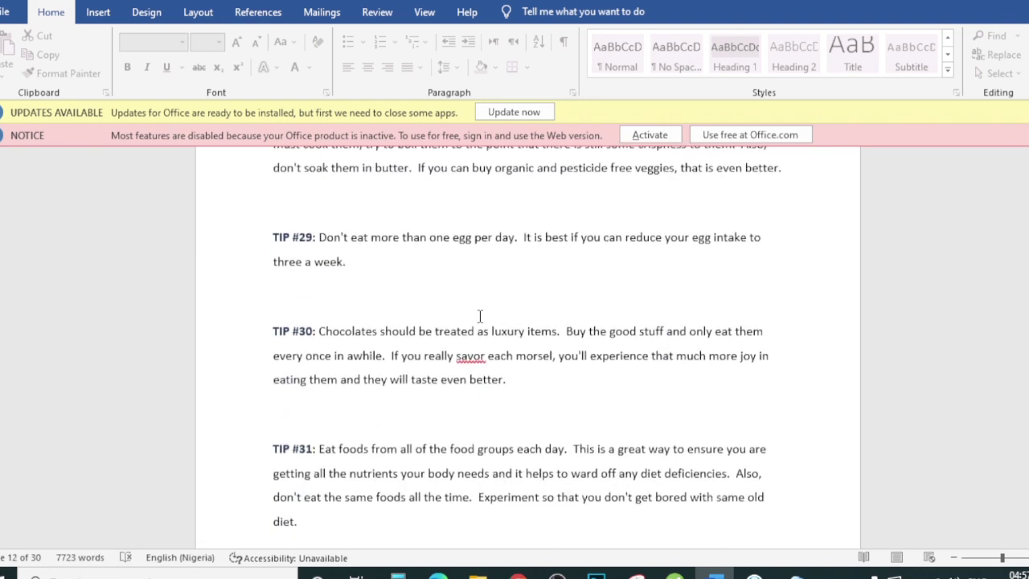
{"action": "scroll", "coordinate": [480, 316], "scroll_direction": "down", "scroll_amount": 20}
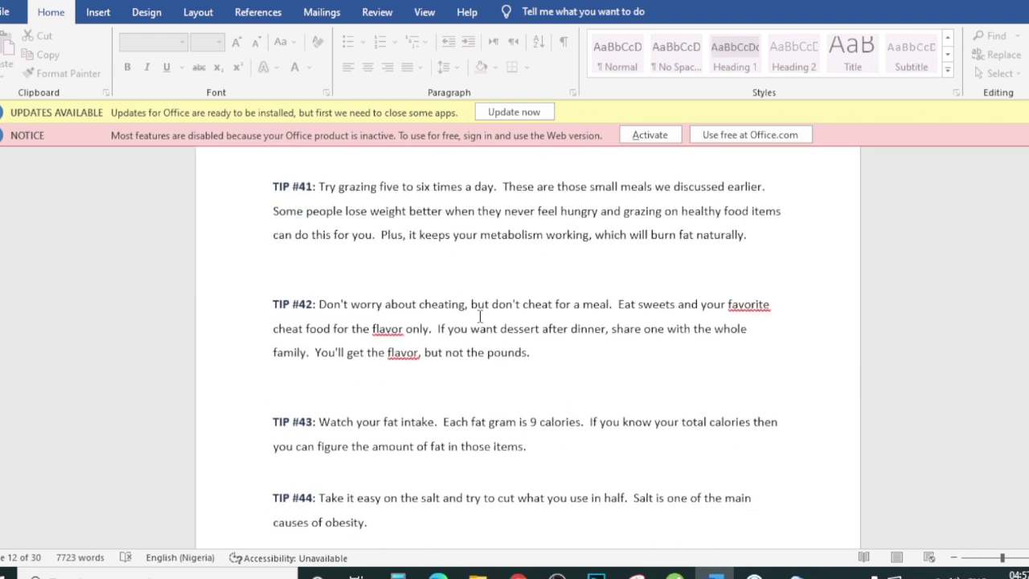
{"action": "scroll", "coordinate": [480, 315], "scroll_direction": "down", "scroll_amount": 1}
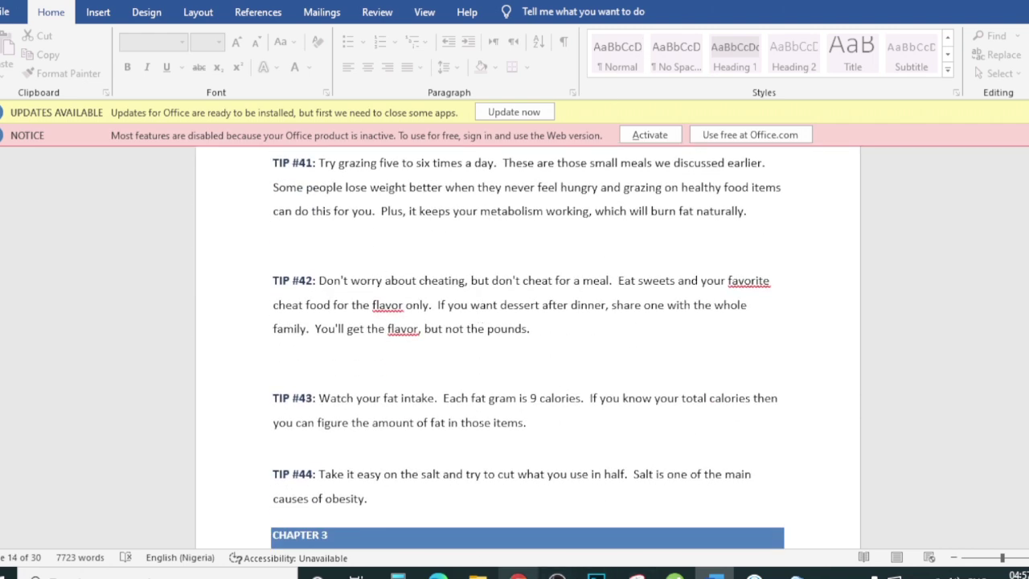
- Return to Word Counter and add blank space in the first >>CLICK HERE<<, just before its closing << marks
{"action": "left_click", "coordinate": [517, 574]}
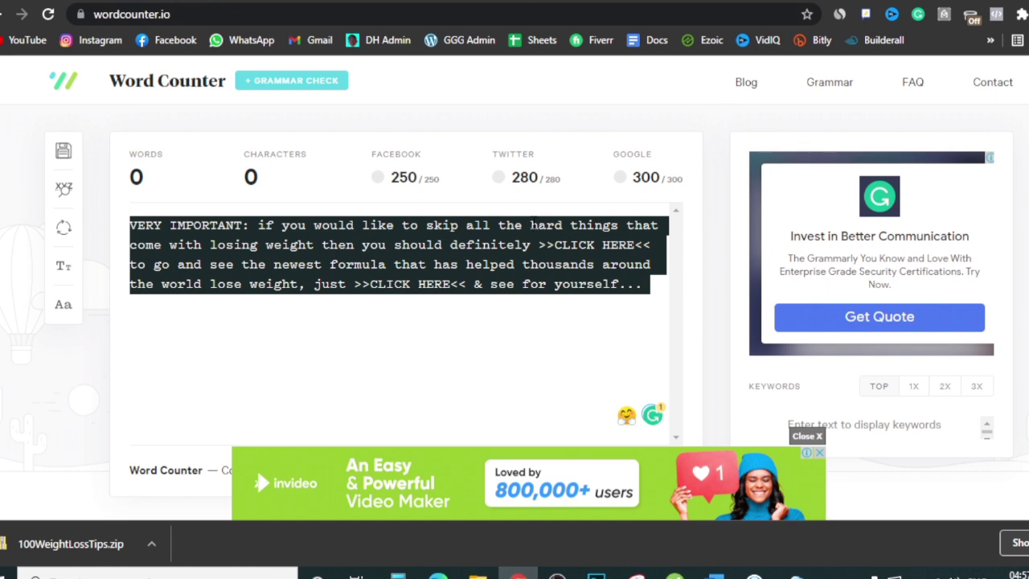
{"action": "left_click", "coordinate": [540, 244]}
{"action": "left_click_drag", "start_coordinate": [540, 245], "coordinate": [651, 245]}
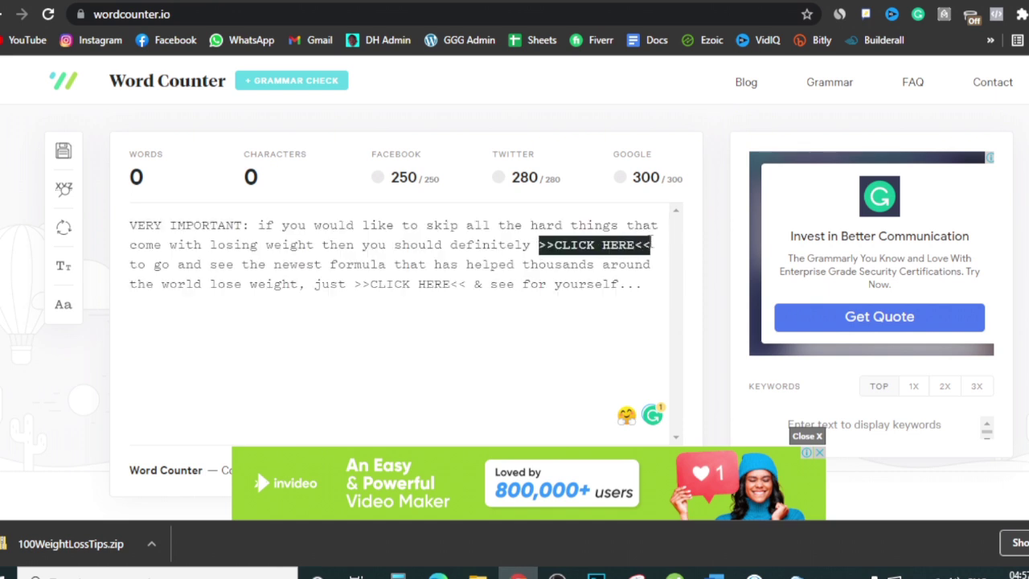
{"action": "left_click", "coordinate": [643, 244]}
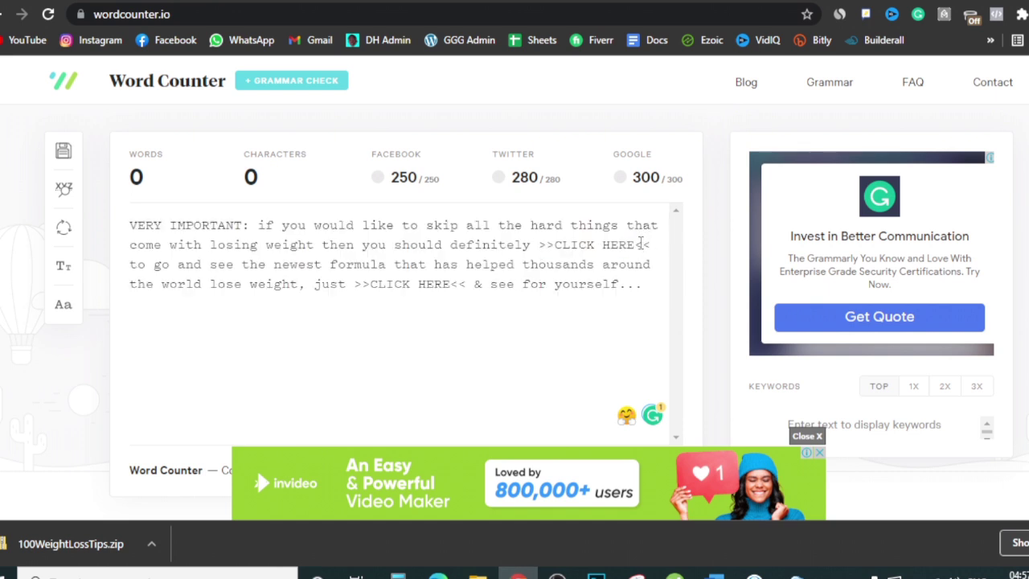
{"action": "type", "text": "VERY IMPORTANT: if you would like to skip all the hard things that come with losing weight then you should definitely >>CLICK HERE<< to go and see the newest formula that has helped thousands around the world lose weight, just >>CLICK HERE<< & see for yourself..."}
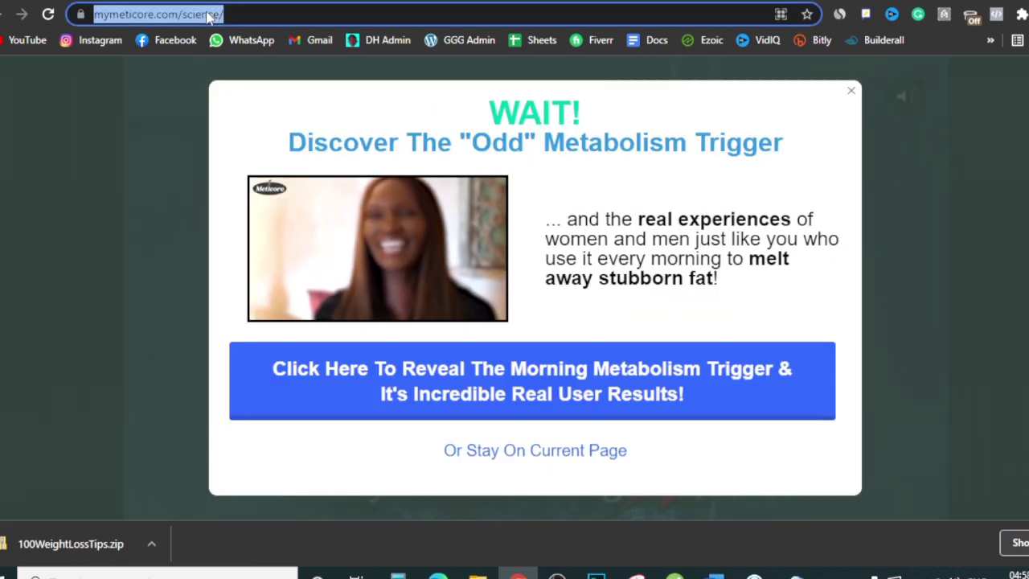
- Copy the mymeticore.com/science/ address from the Meticore sales page and go back to the promotional text in Word Counter
{"action": "right_click", "coordinate": [207, 14]}
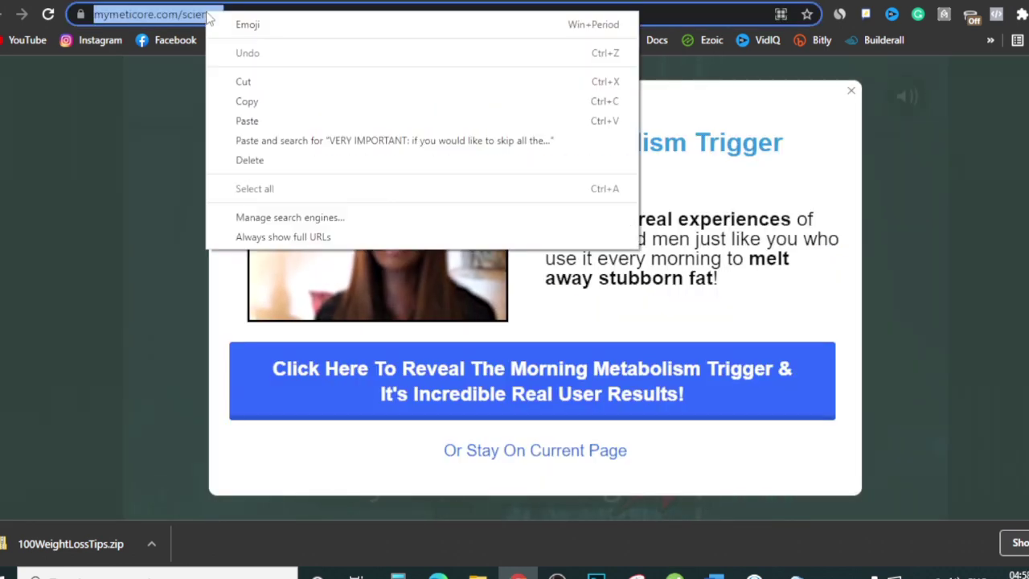
{"action": "left_click", "coordinate": [249, 101]}
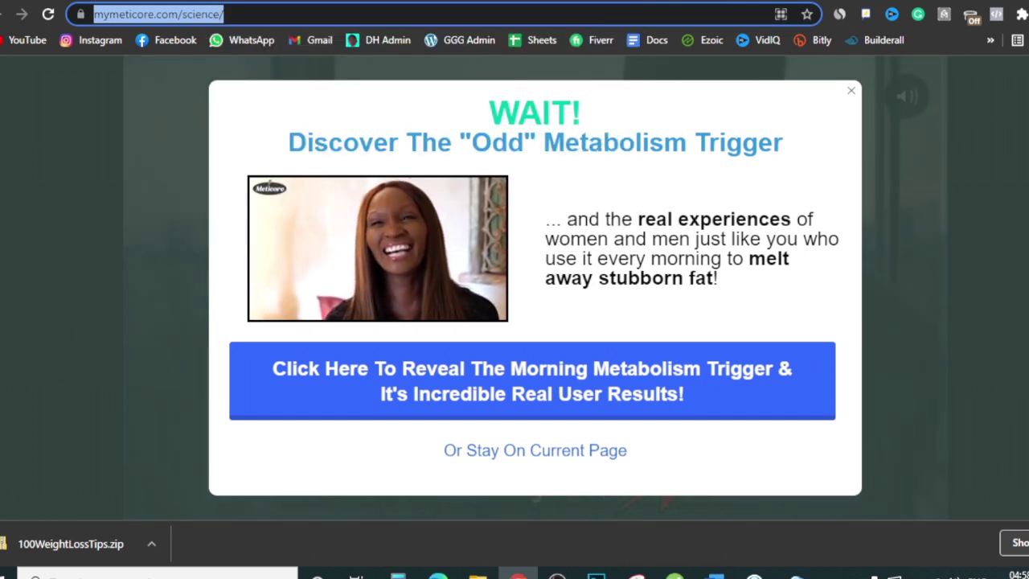
{"action": "key", "text": "ctrl+Tab"}
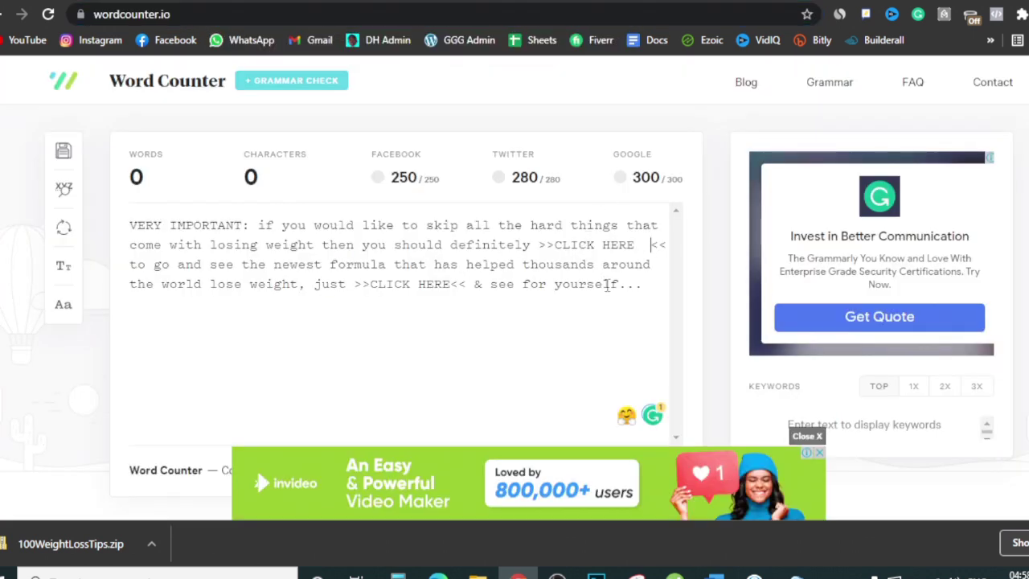